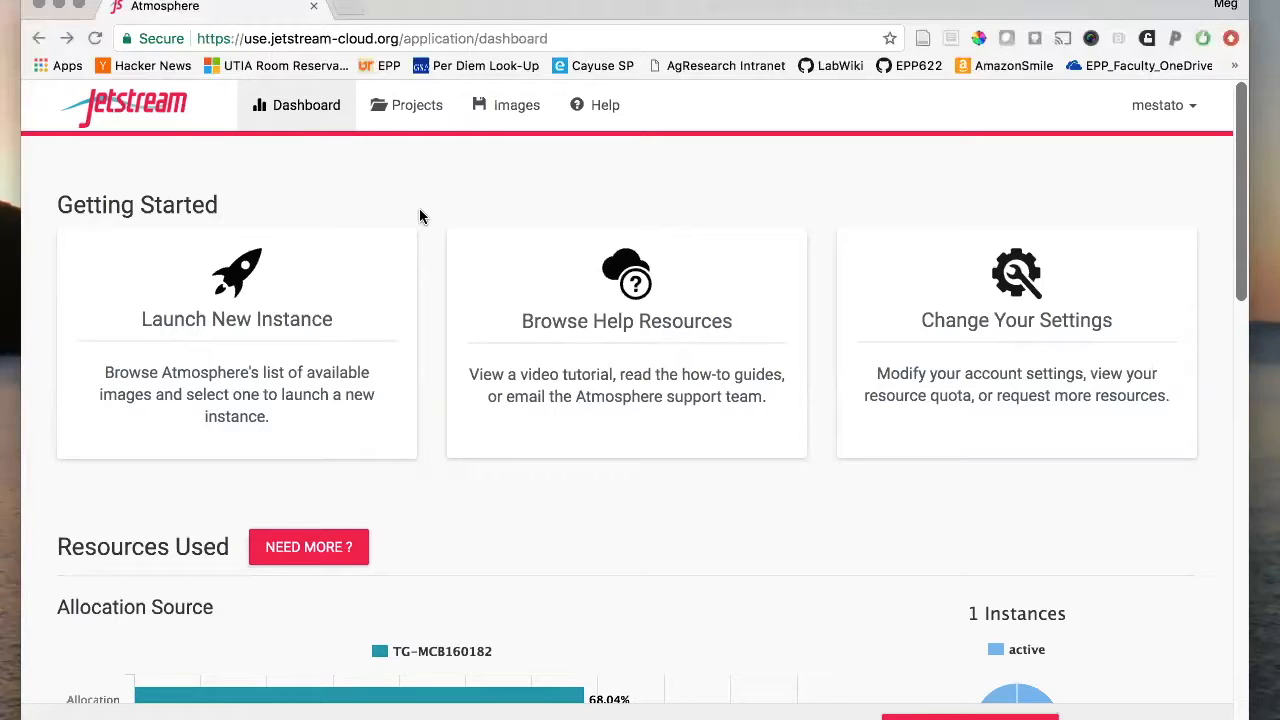
- Search the image catalogue for 'Ubuntu 16.04' and open the Ubuntu 16.04 Devel and Docker image
click(278, 334)
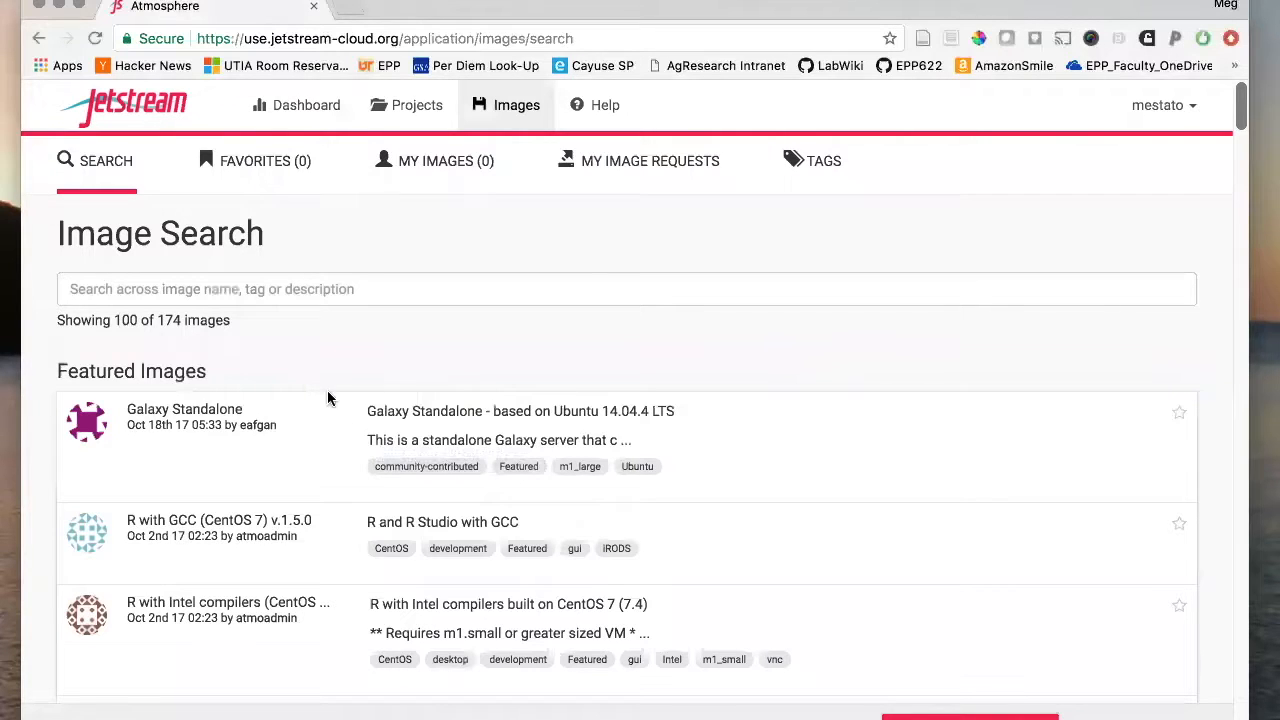
click(254, 290)
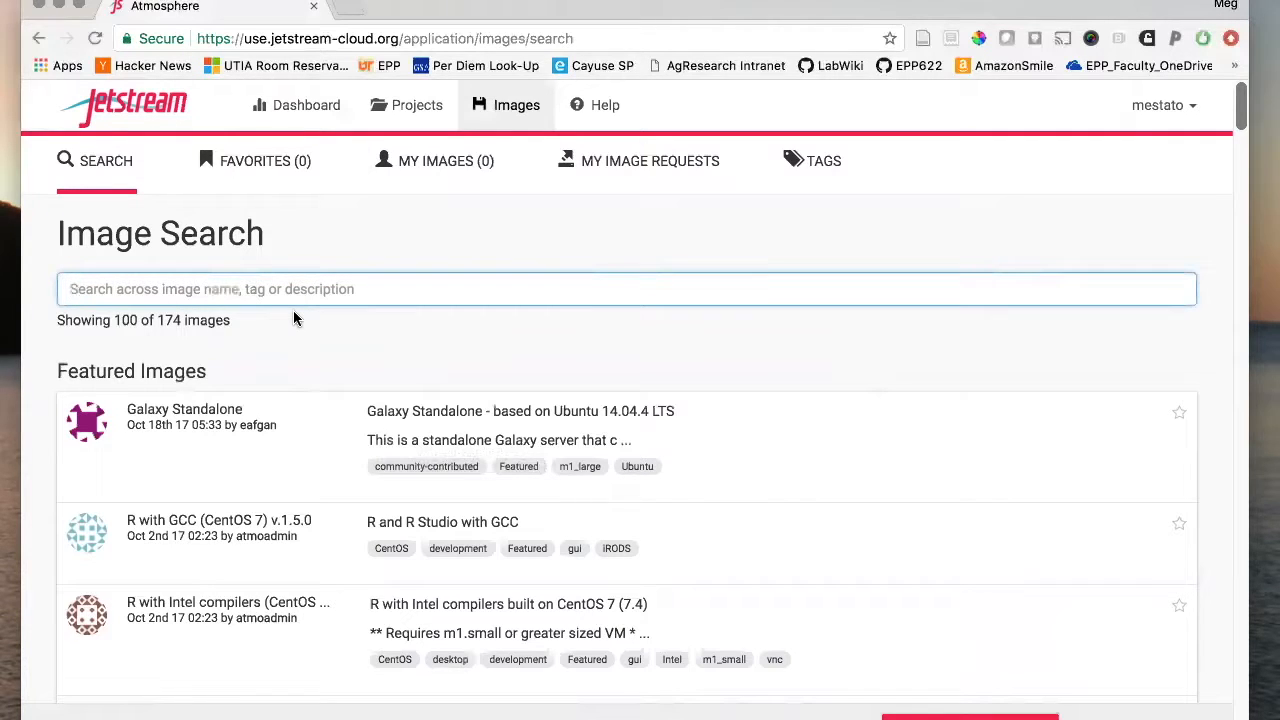
text(Ubuntu)
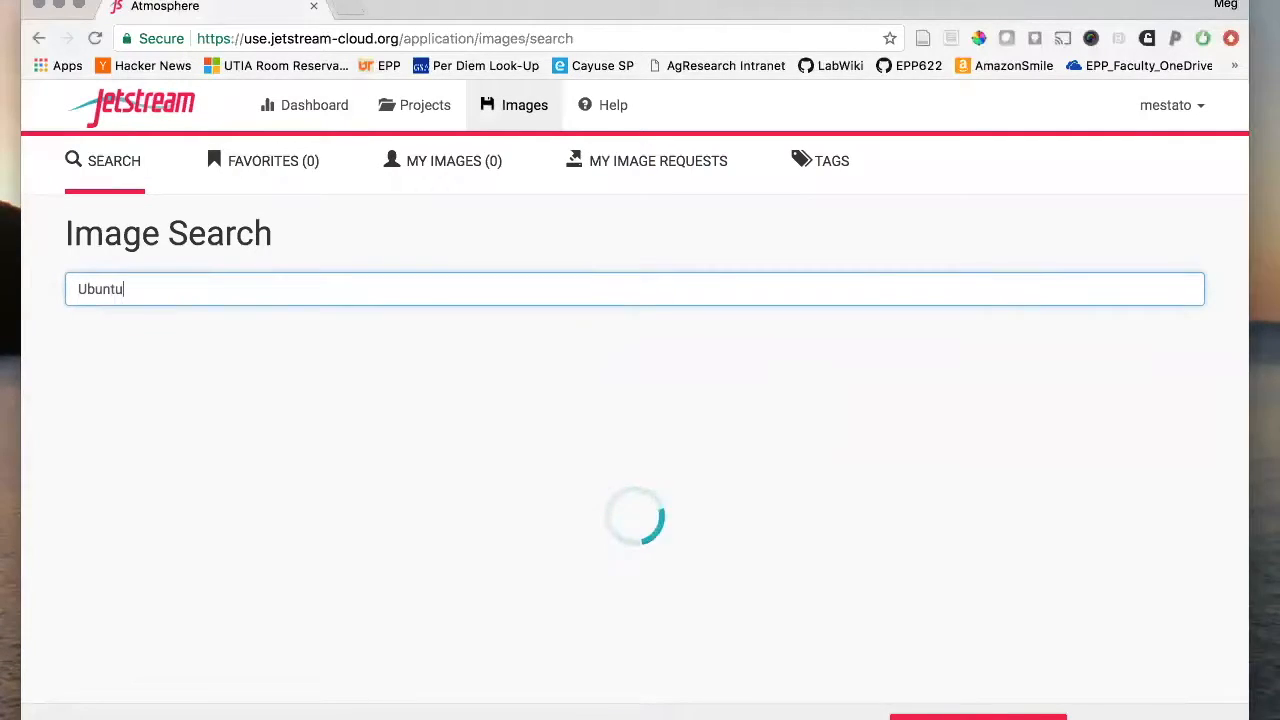
text( 16.04)
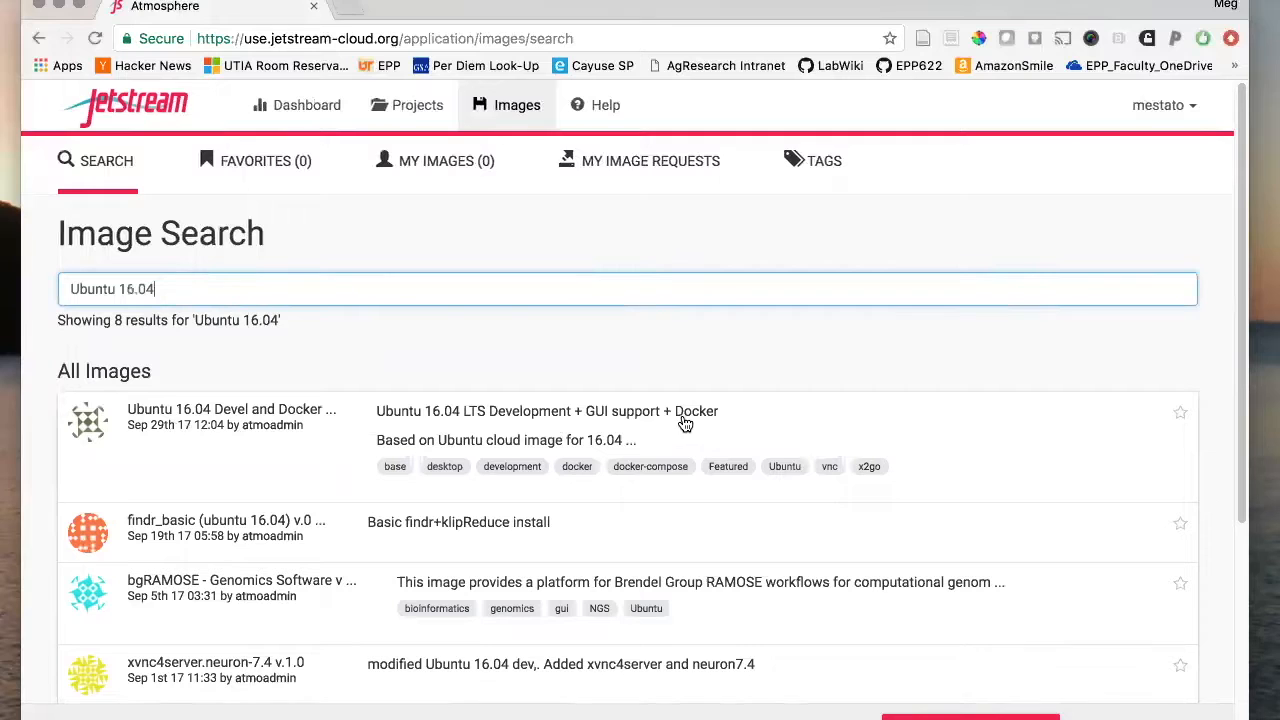
click(251, 423)
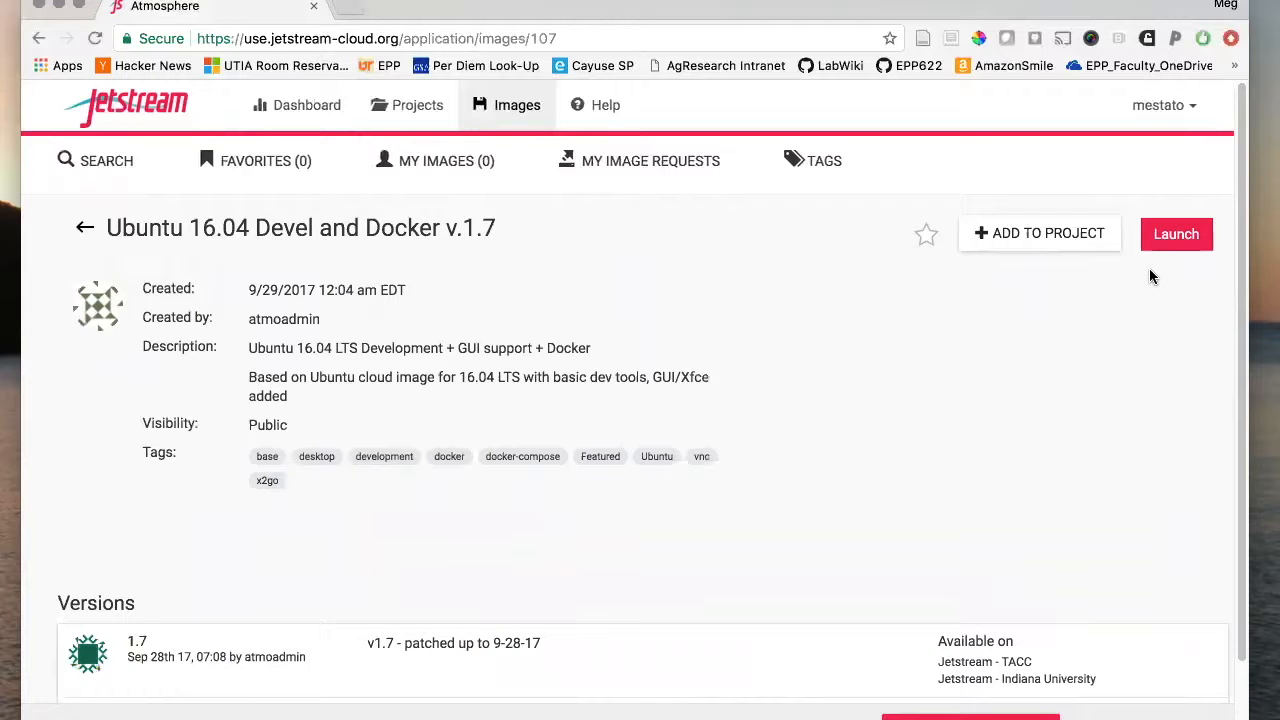
- Launch an instance of this image with the m1.medium instance size
click(1165, 243)
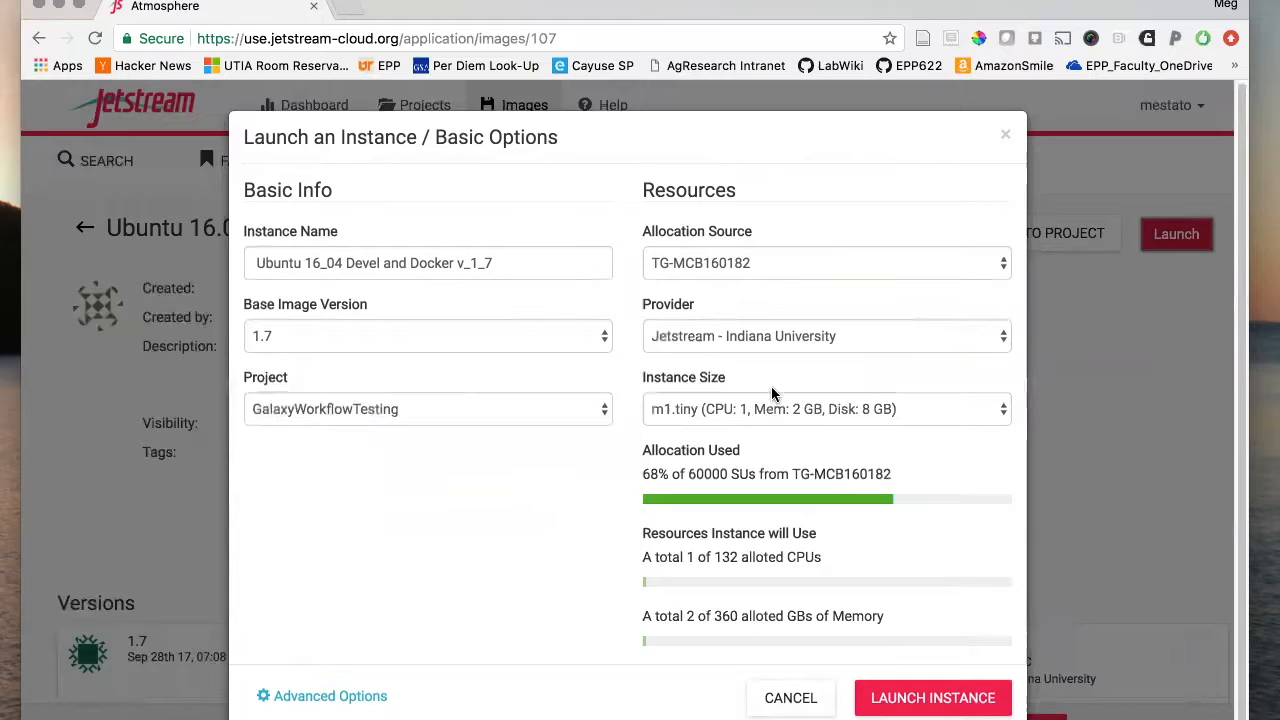
click(771, 412)
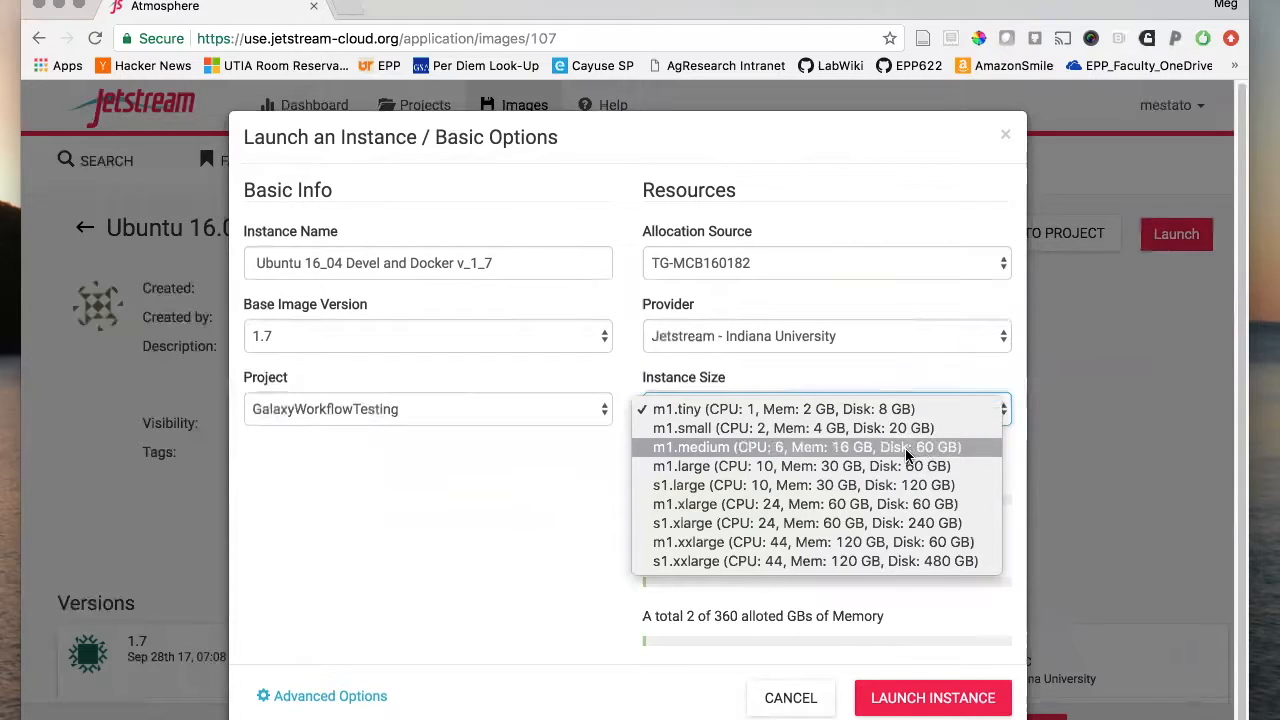
click(806, 450)
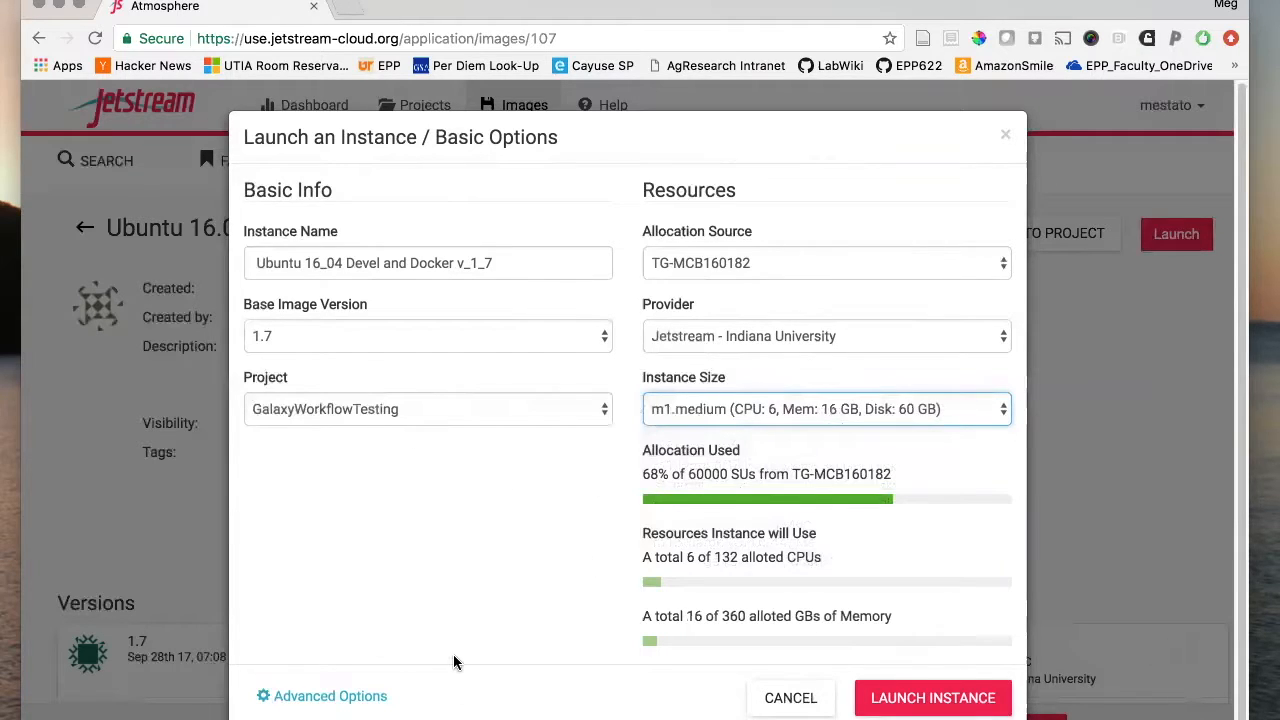
click(890, 697)
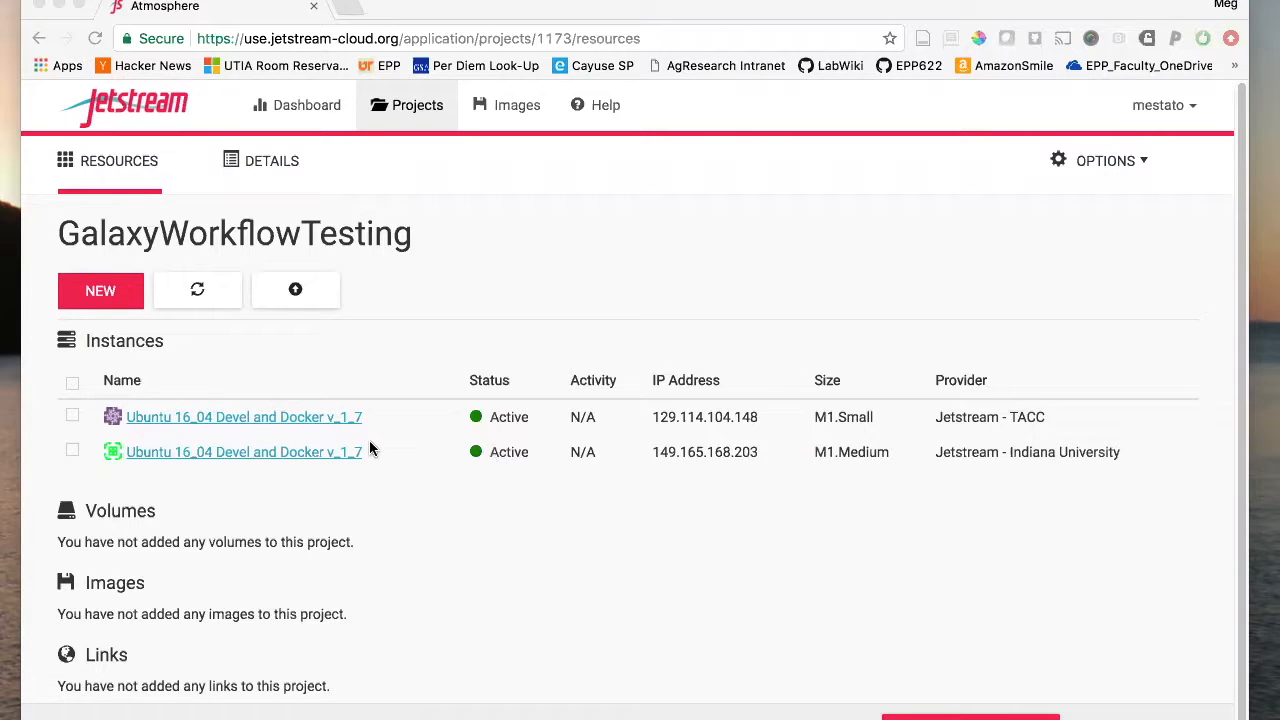
- Rename the new Indiana University instance to 'Galaxy'
click(309, 455)
mouse_move(534, 346)
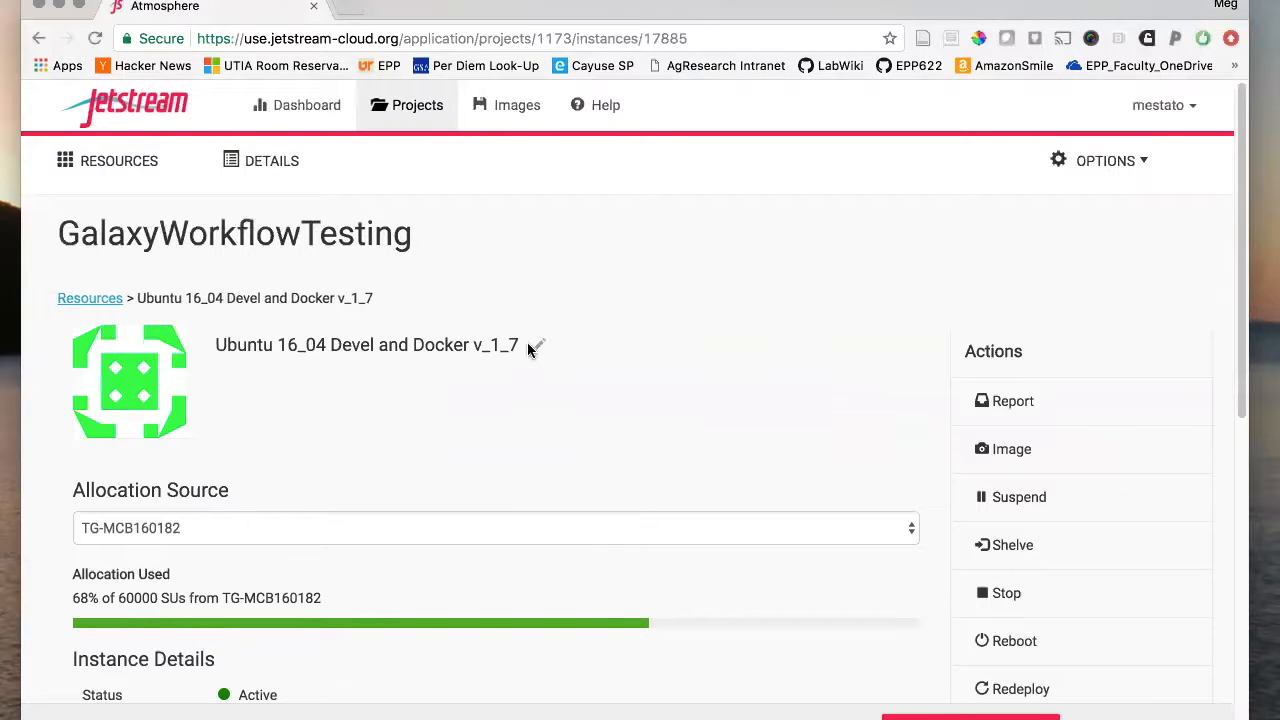
click(538, 346)
triple_click(447, 346)
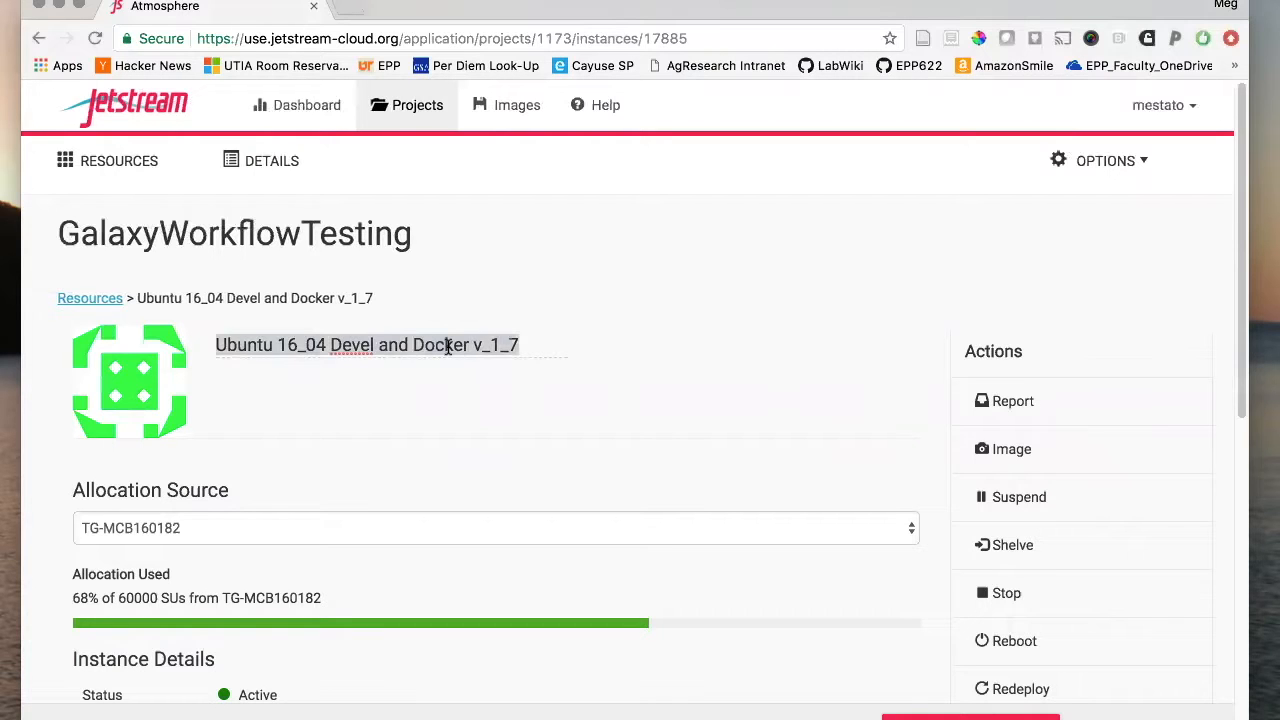
text(Galaxy)
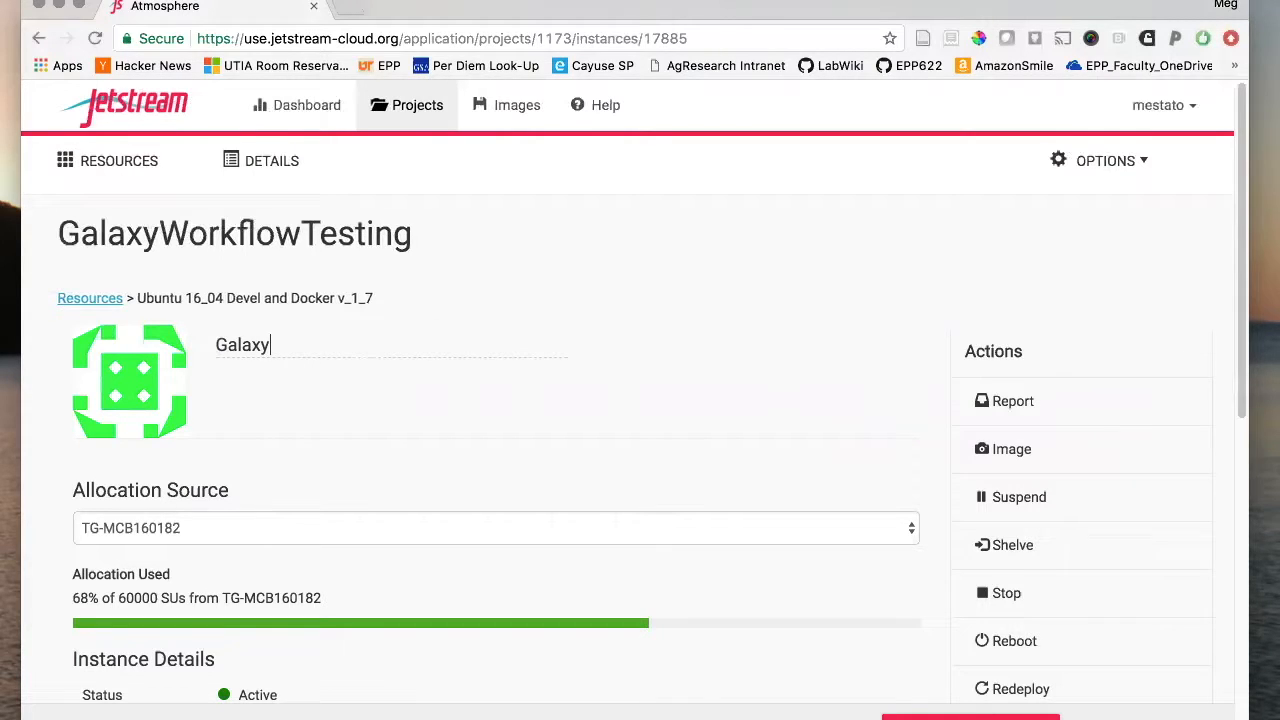
click(448, 397)
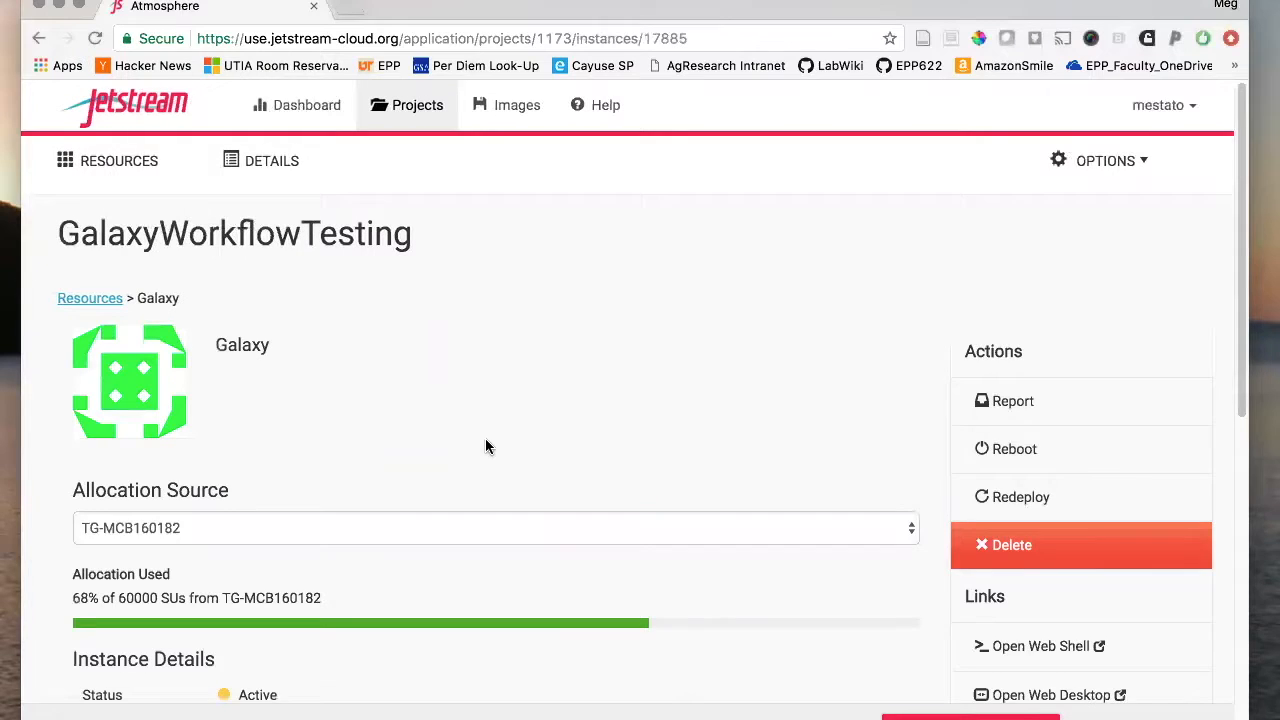
- Copy the instance's IP address and open a terminal window over the page
scroll(571, 400, down, 4)
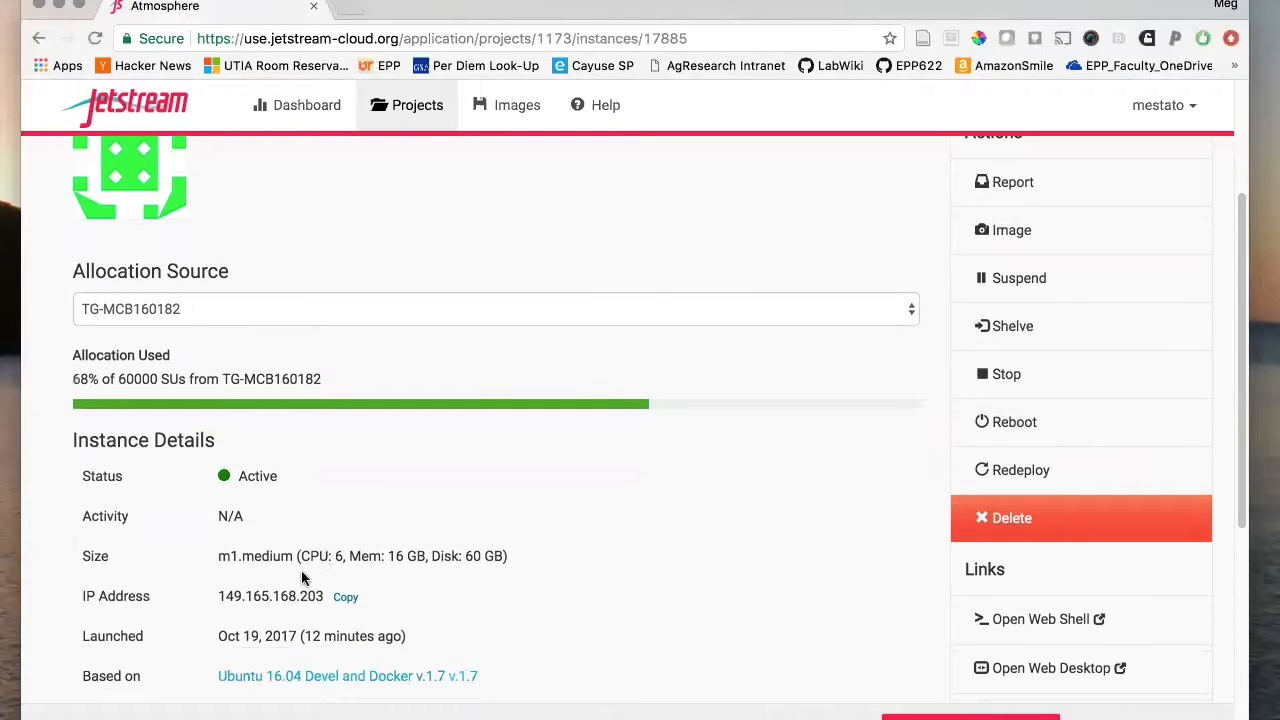
drag(220, 596, 307, 598)
right_click(307, 594)
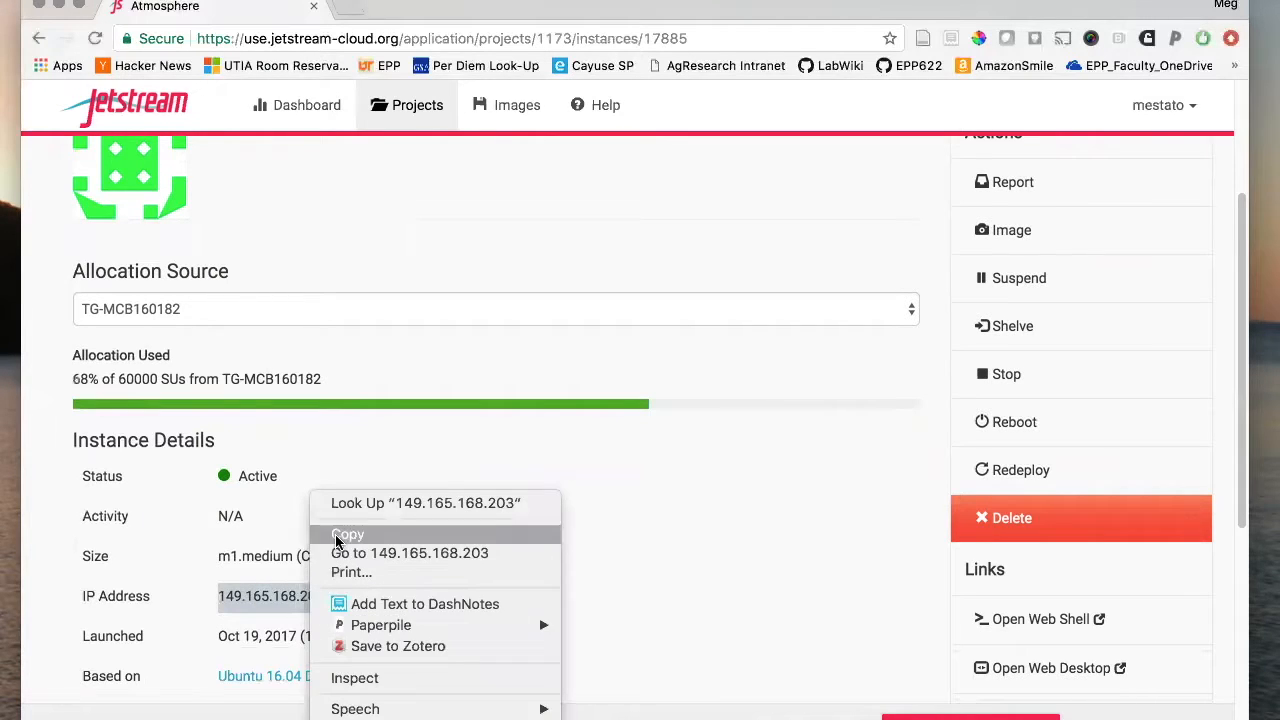
click(345, 531)
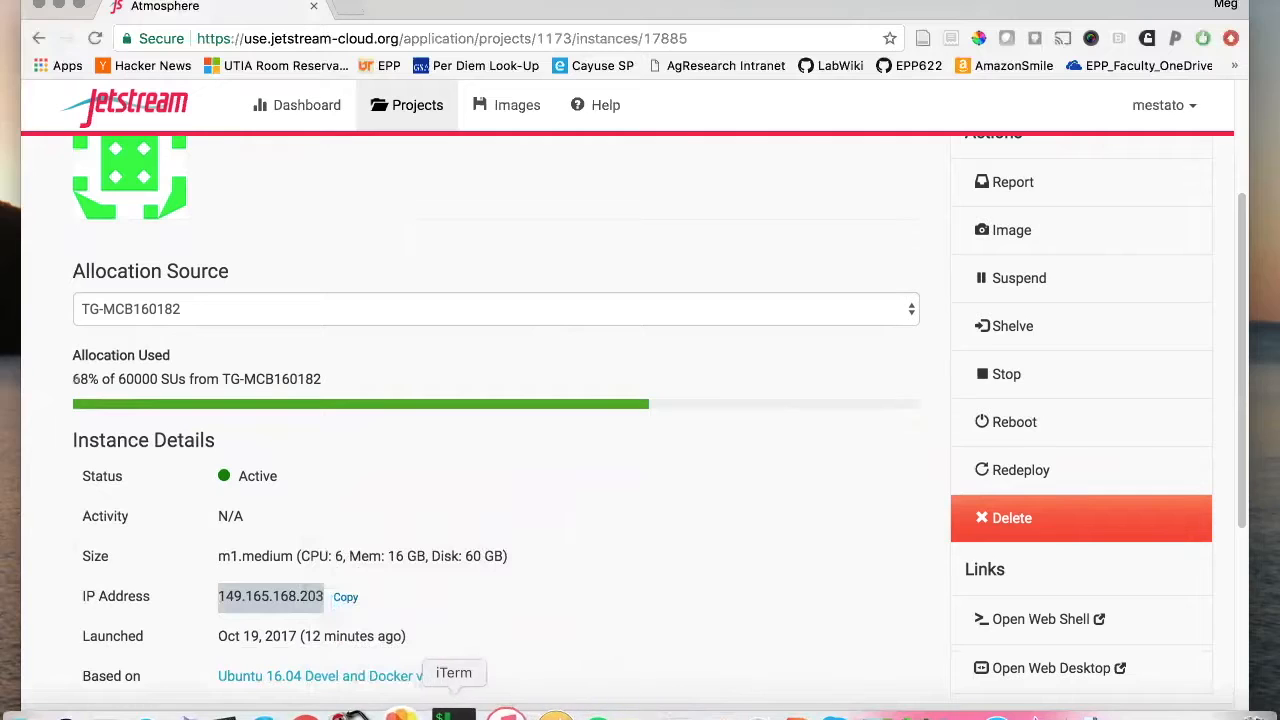
click(458, 705)
drag(1044, 2, 608, 78)
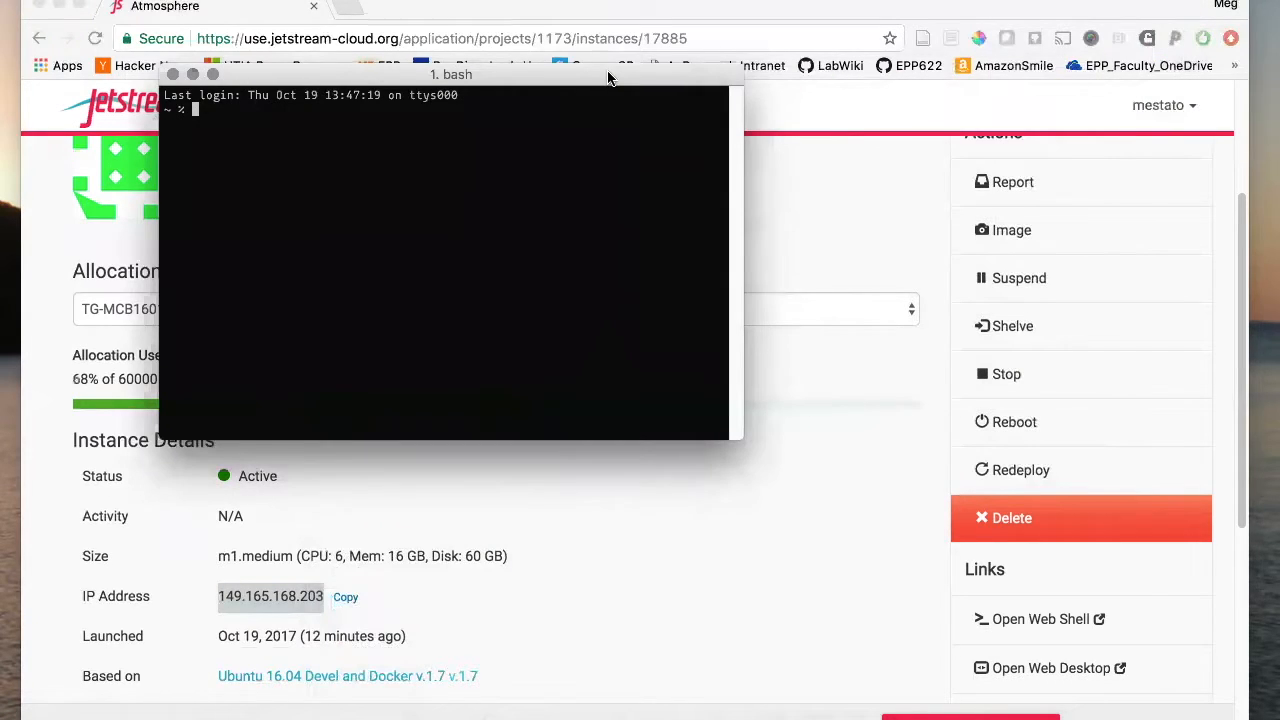
- Enlarge the terminal font and SSH into 149.165.168.203 with the user account, accepting the host key
key(super+plus)
key(super+plus)
key(super+plus)
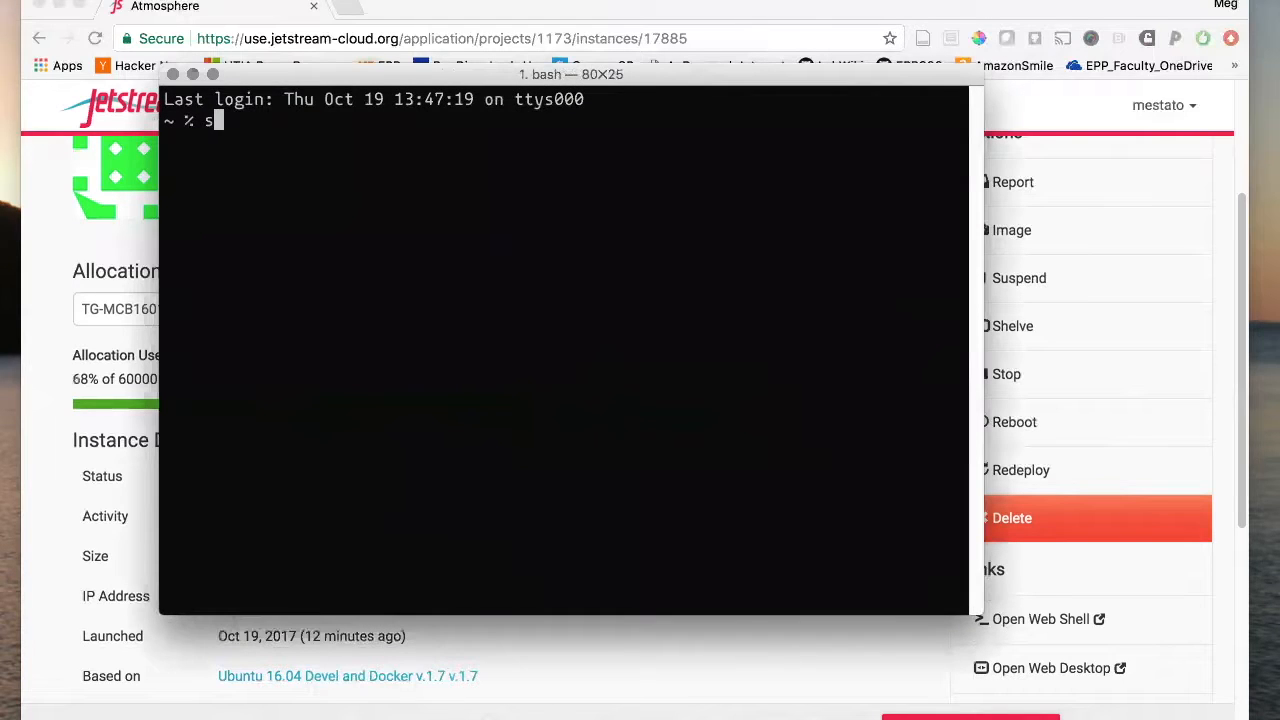
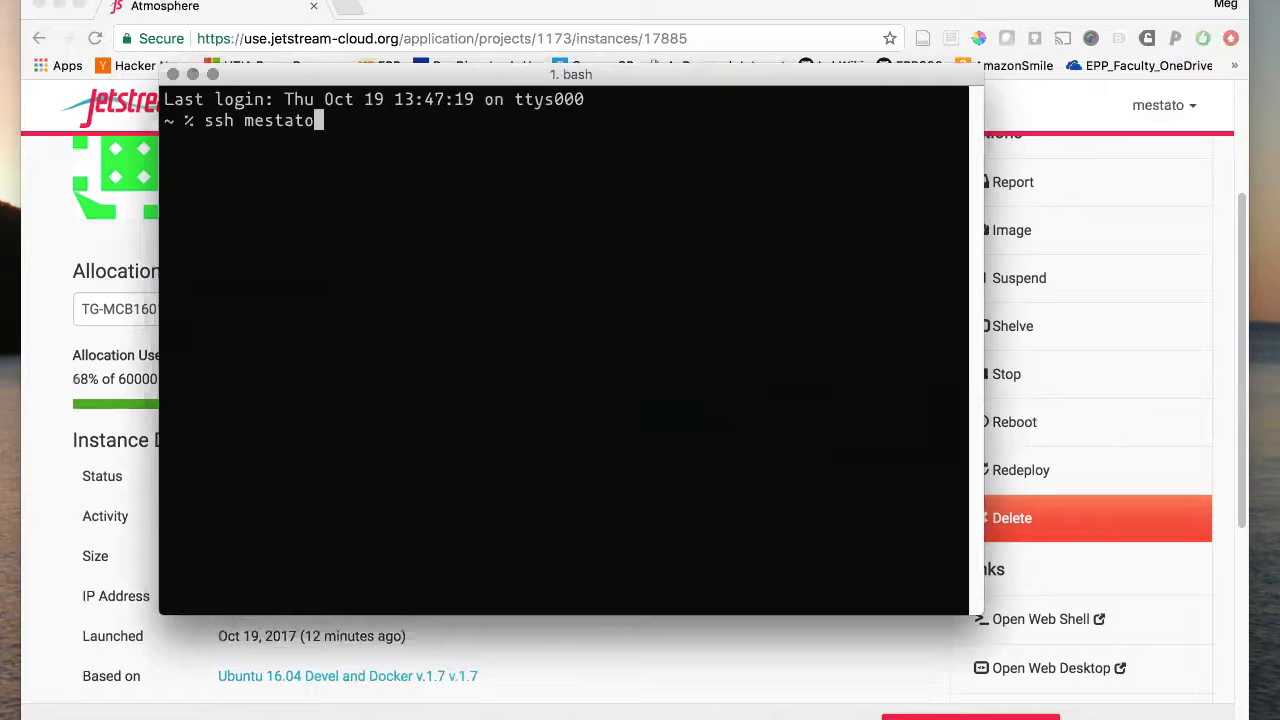
key(super+v)
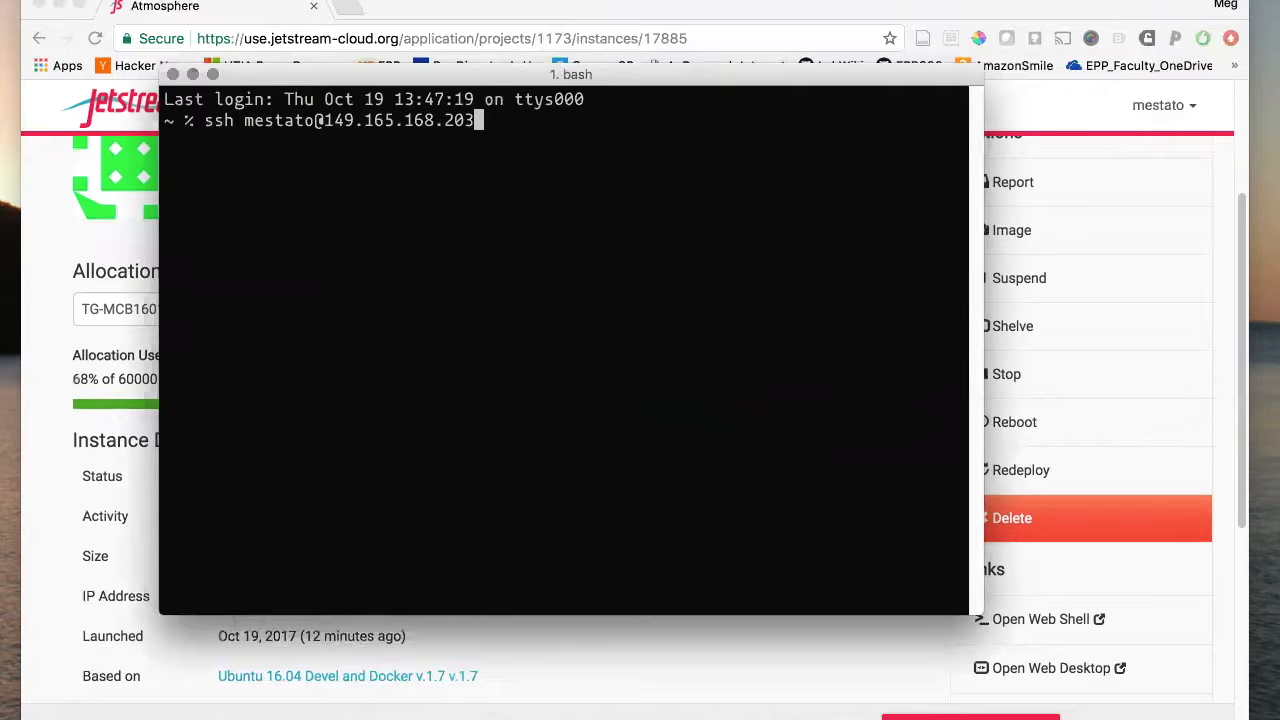
key(Return)
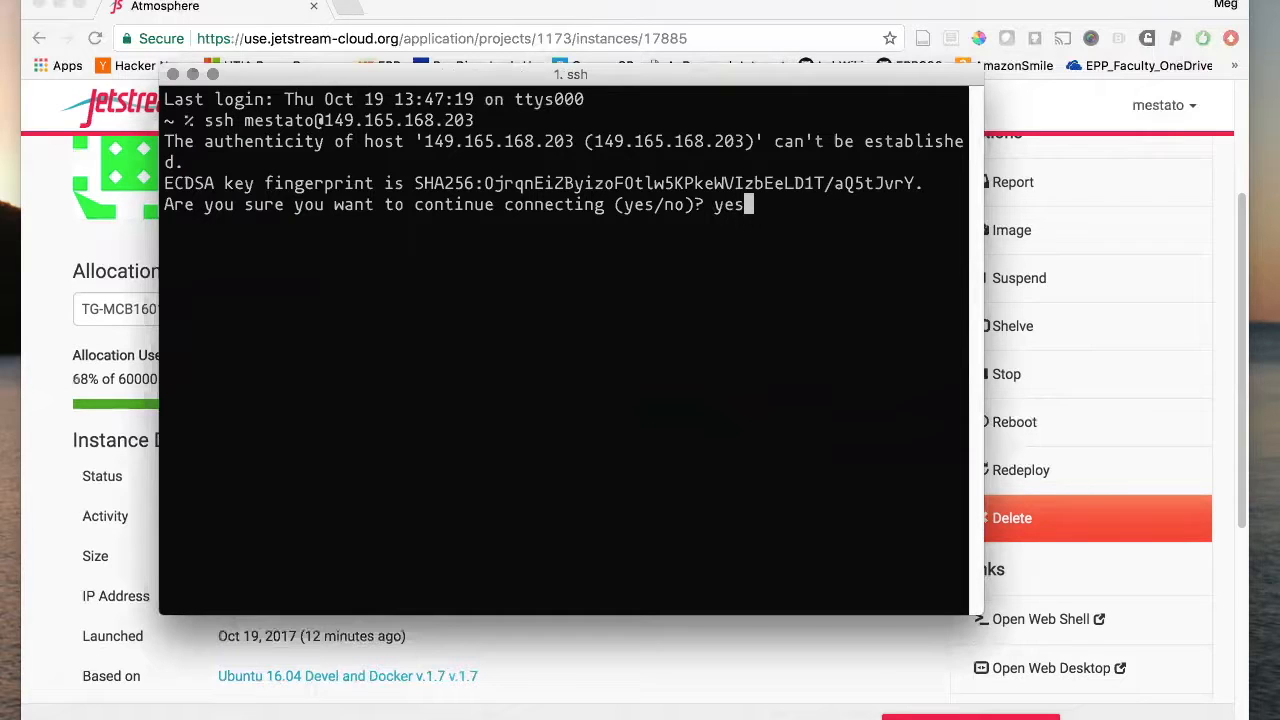
key(Return)
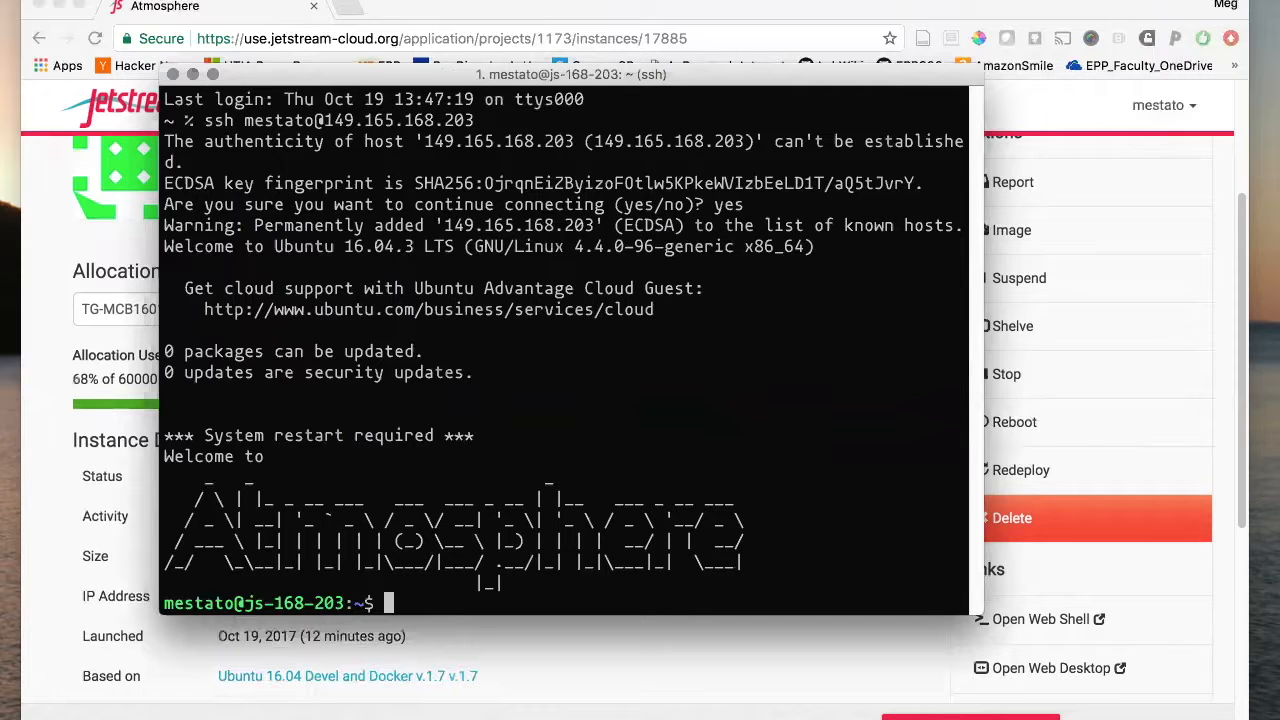
drag(617, 74, 737, 71)
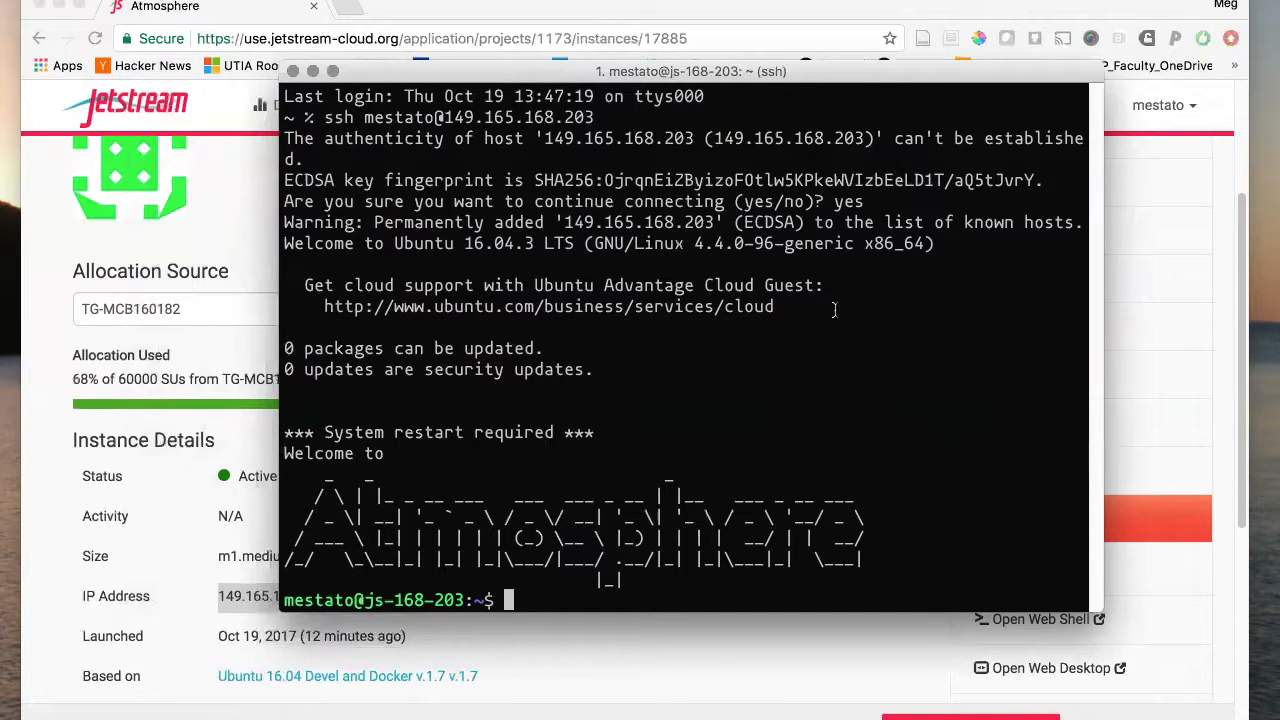
- Become root with 'sudo su' and run 'docker ps' to list containers
text(sudo su)
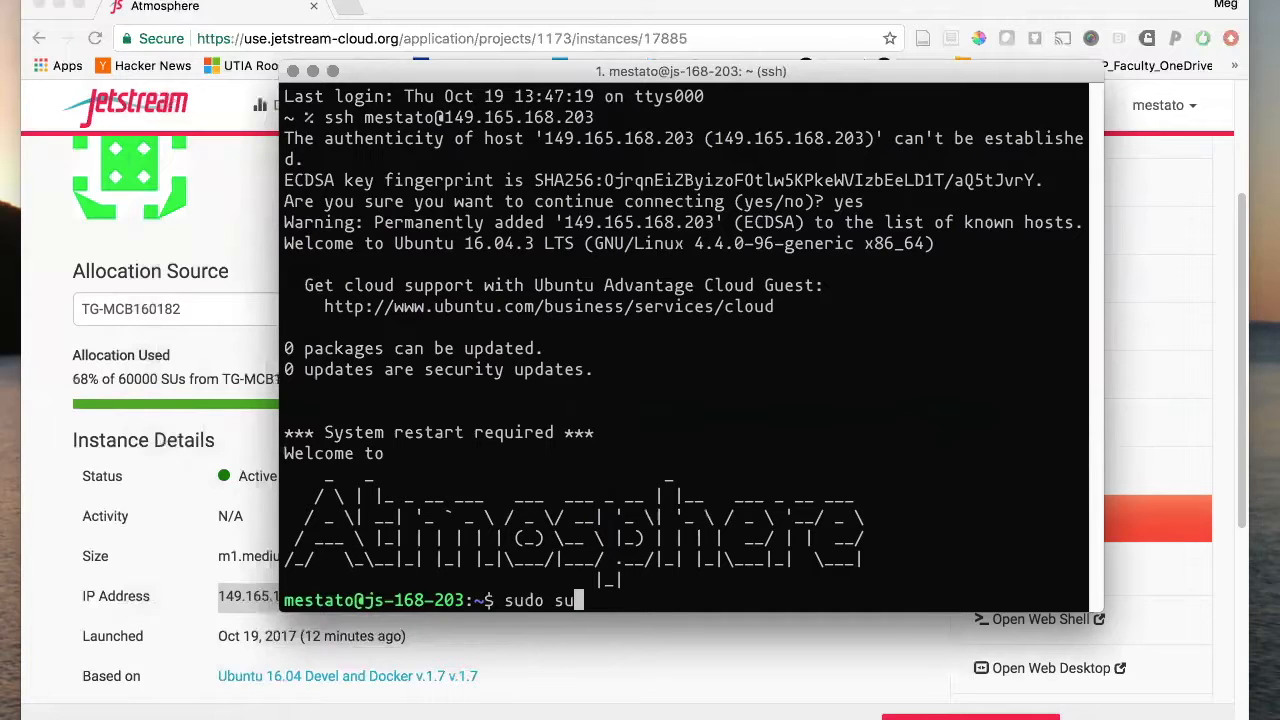
key(Return)
text(docker ps)
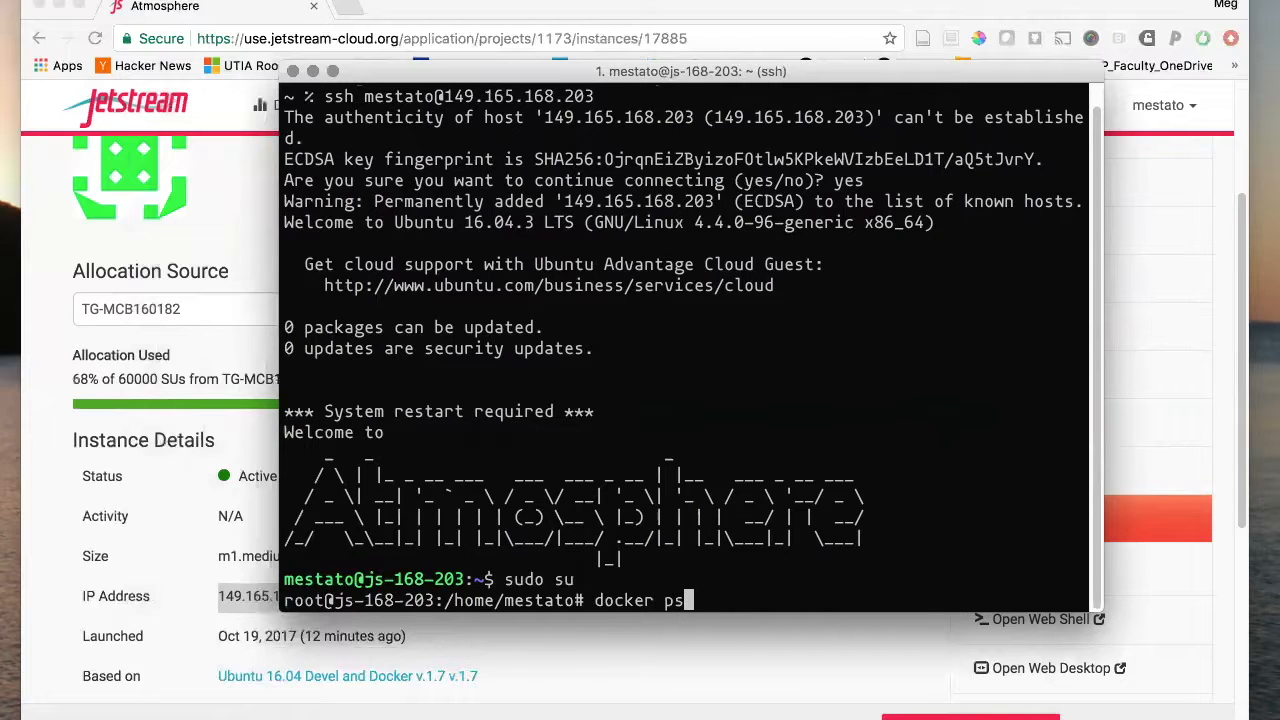
key(Return)
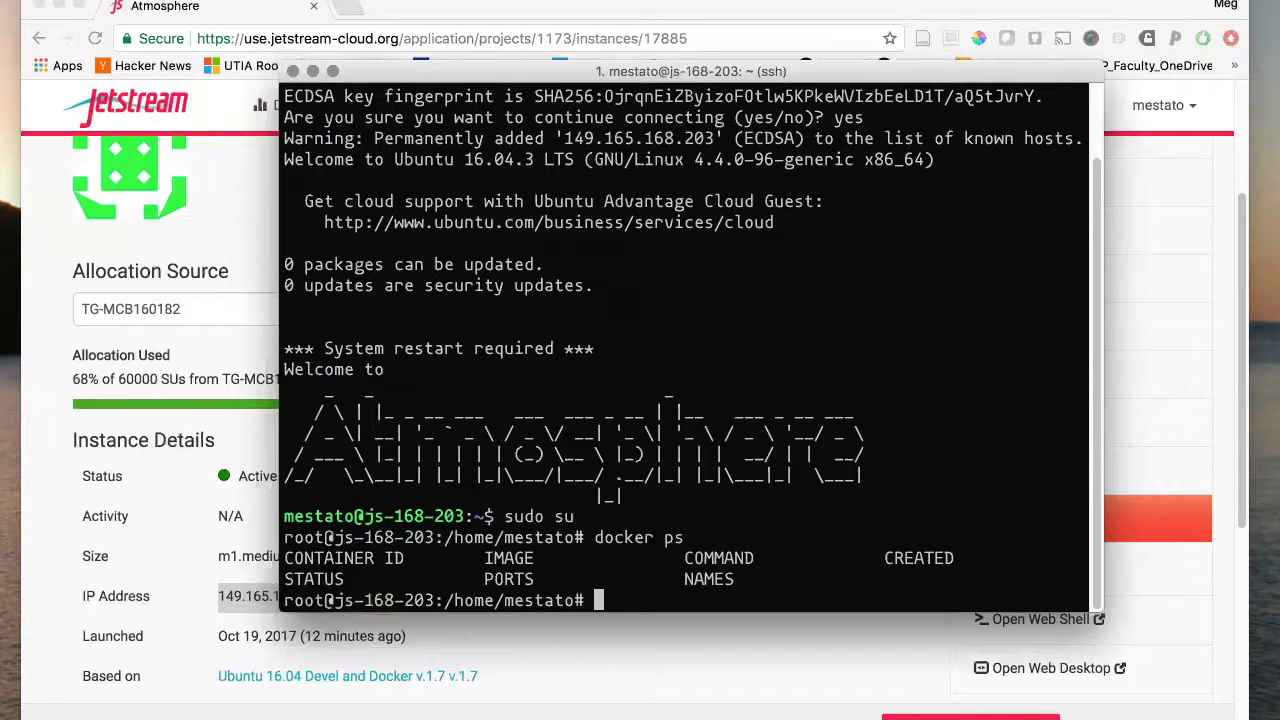
- Enter docker run -it --rm options: ports 80:80, 8021:21, 8022:22, ENABLE_TTS_INSTALL=TRUE, admin-user e-mail
text(docker)
text(run -it)
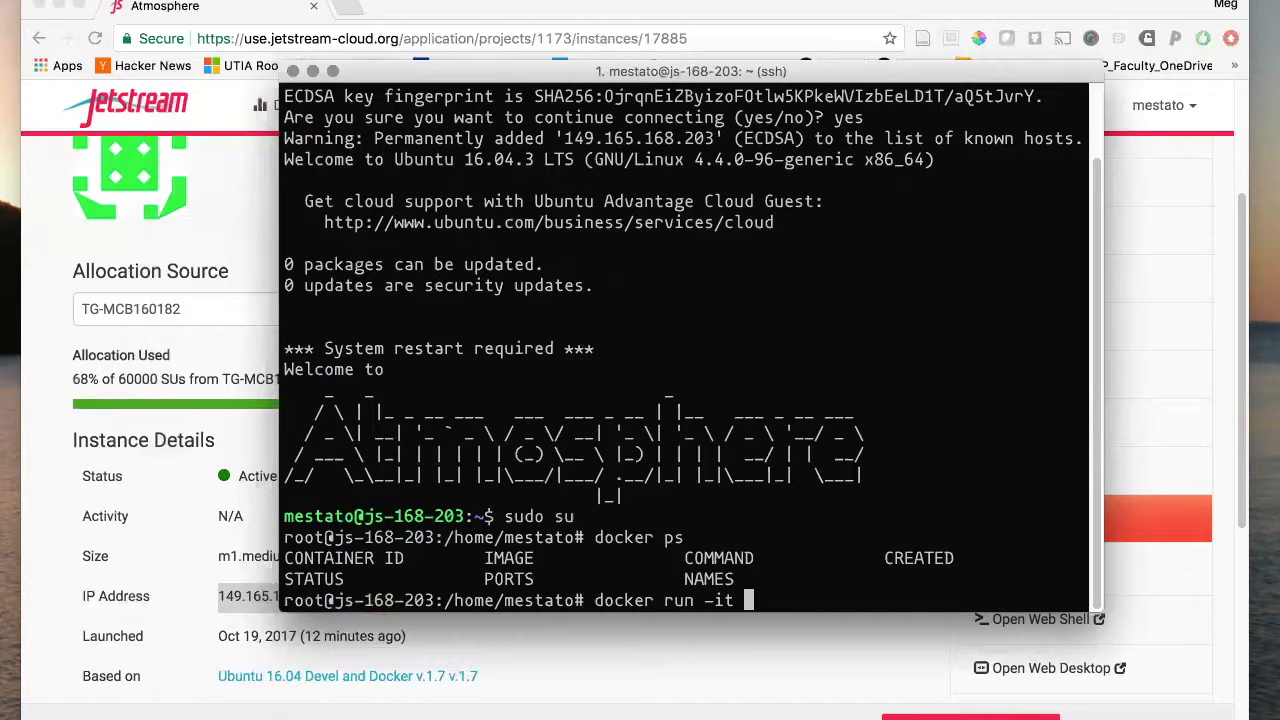
text(--rm -p 80)
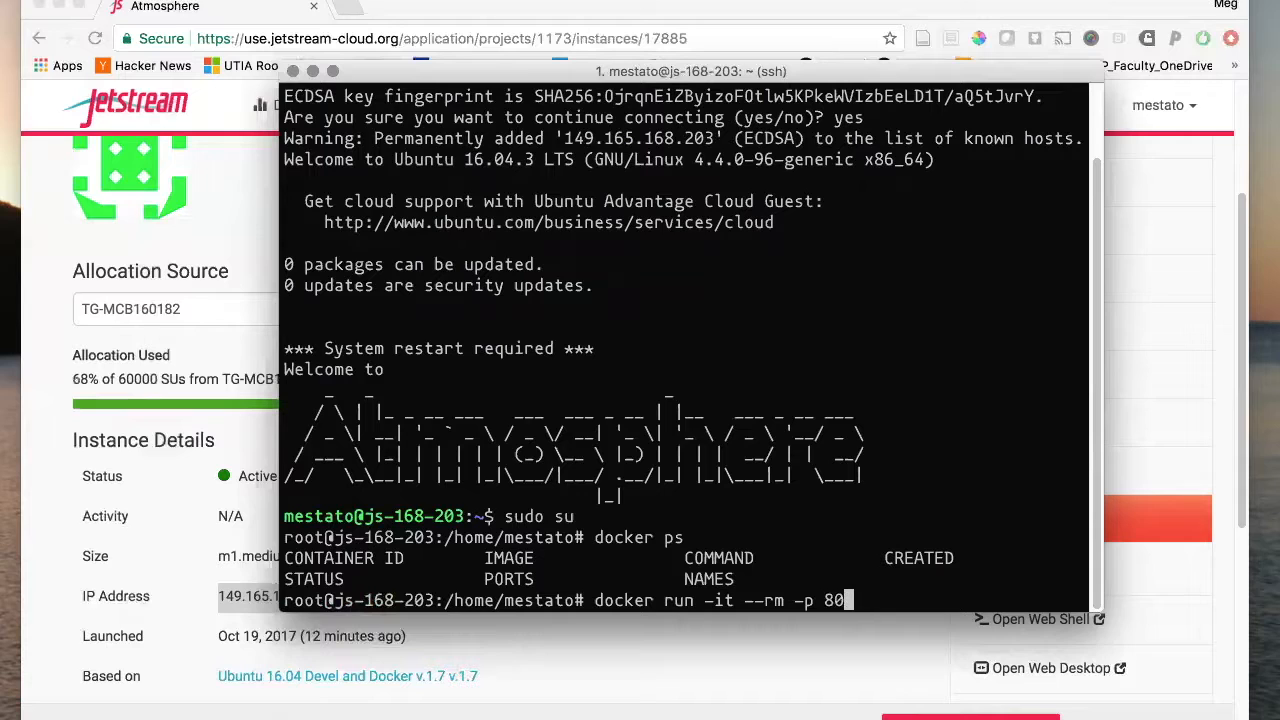
text(:80)
text(p)
text(p)
key(BackSpace)
key(BackSpace)
key(BackSpace)
text(-p )
text(8021)
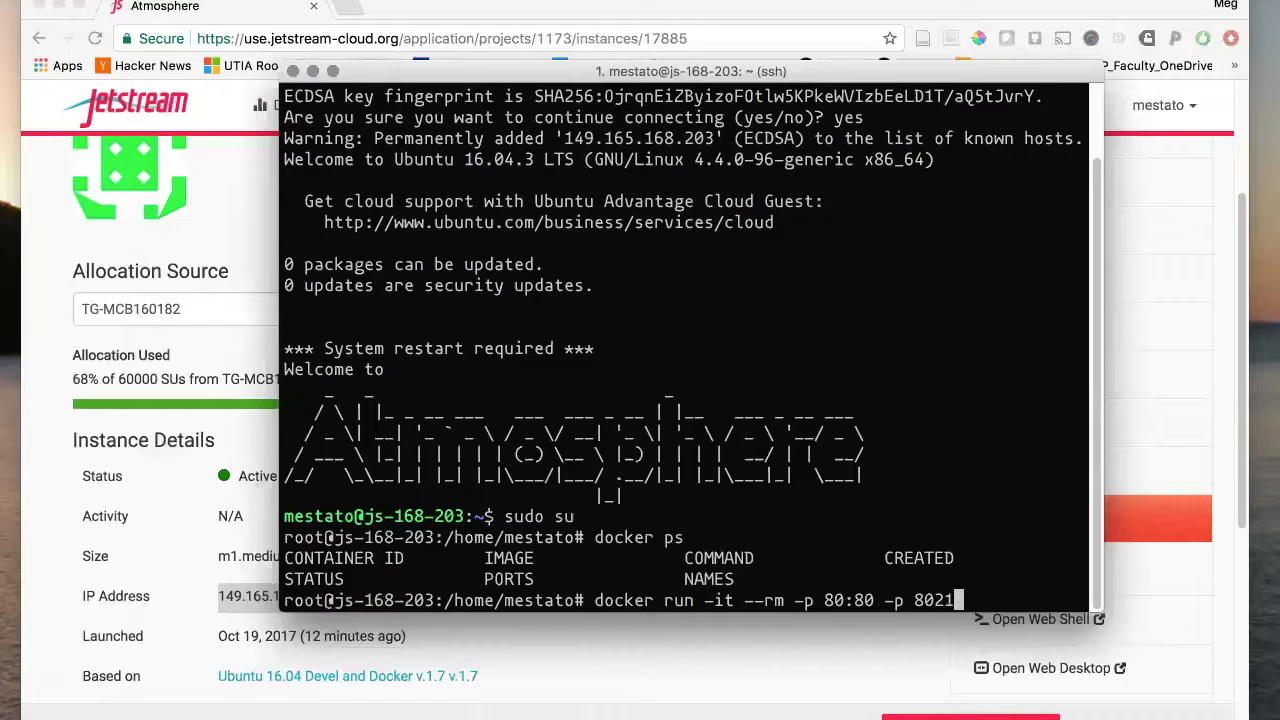
text(:21 -p 8022:)
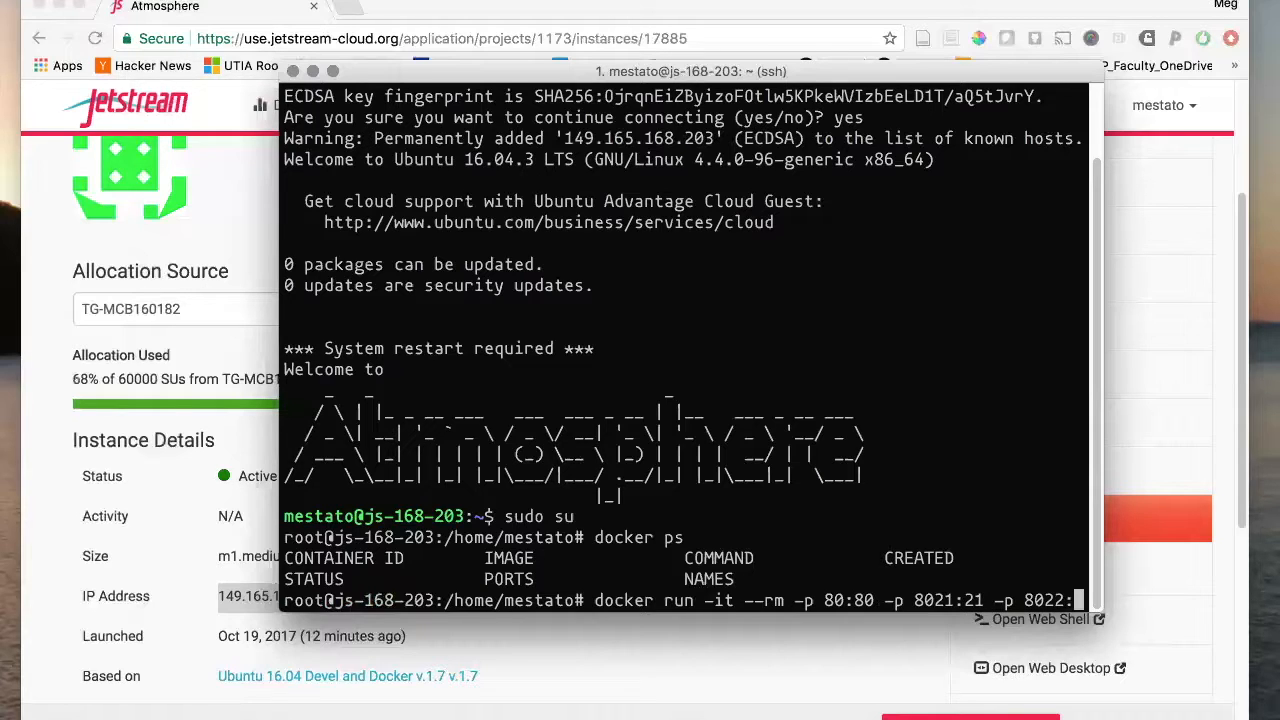
text(22 )
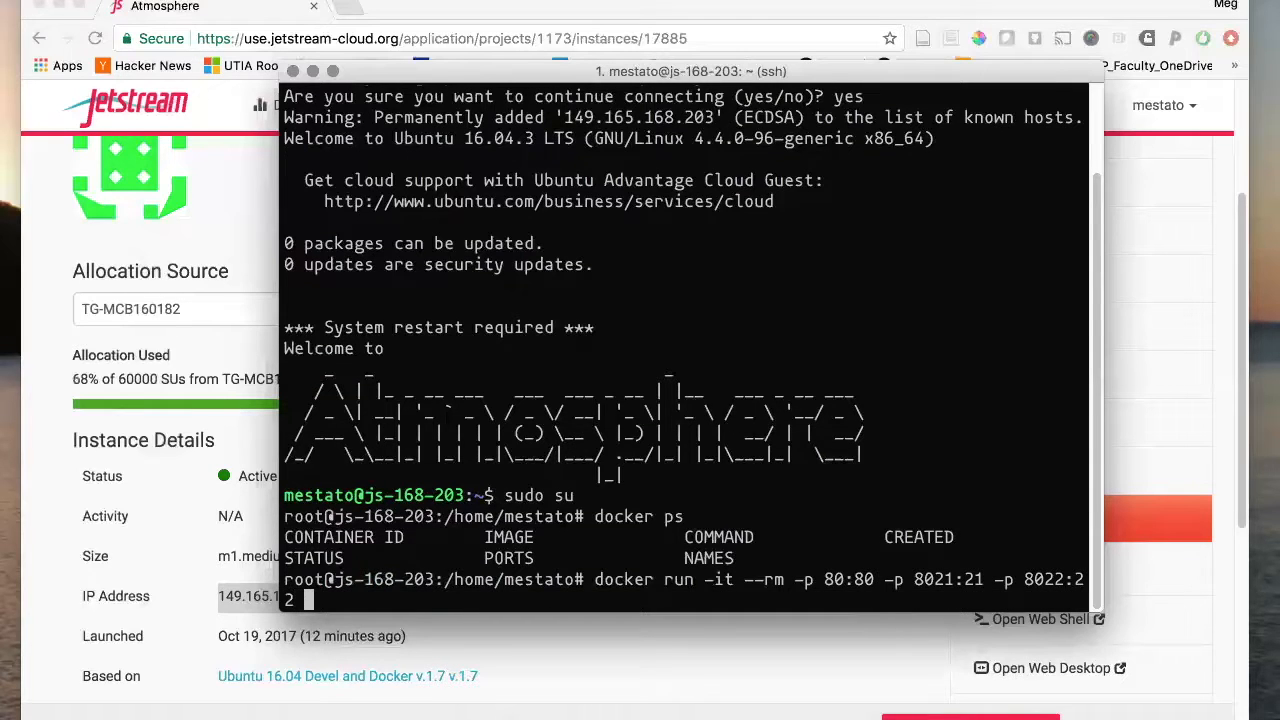
text(-e "ENABLE_IT)
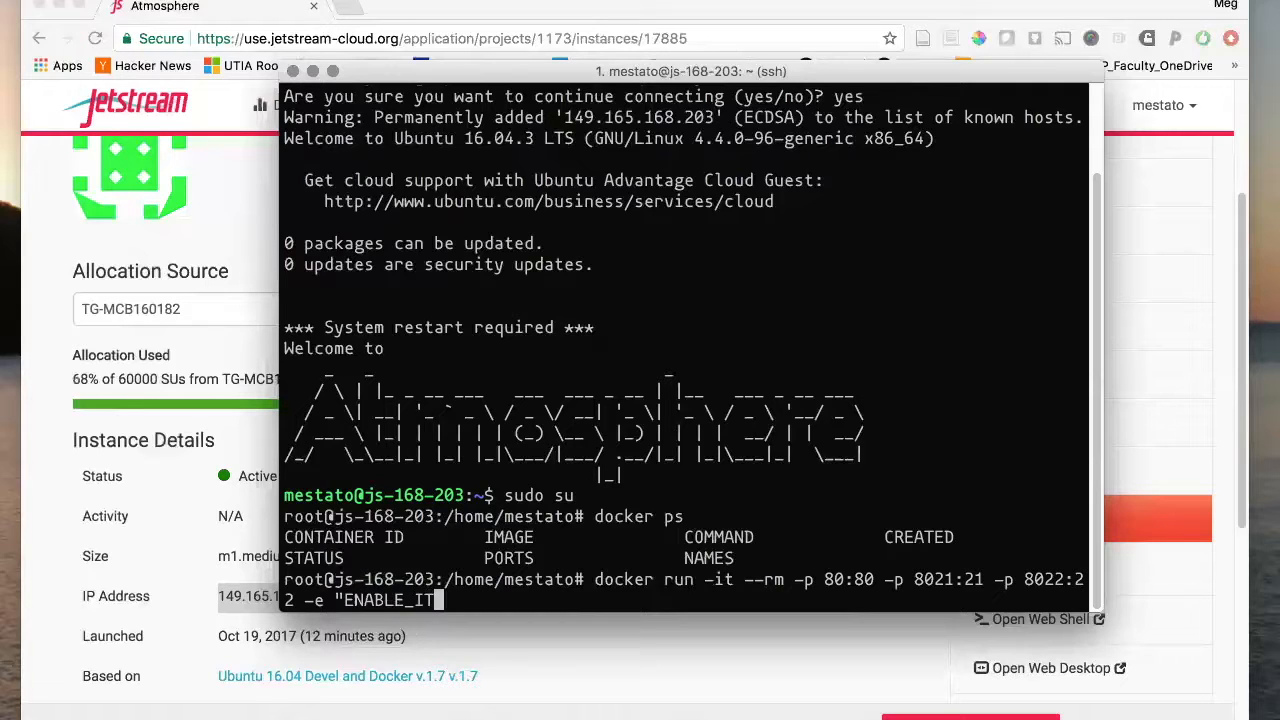
key(BackSpace)
key(BackSpace)
text(TTS_INSTALL=TR)
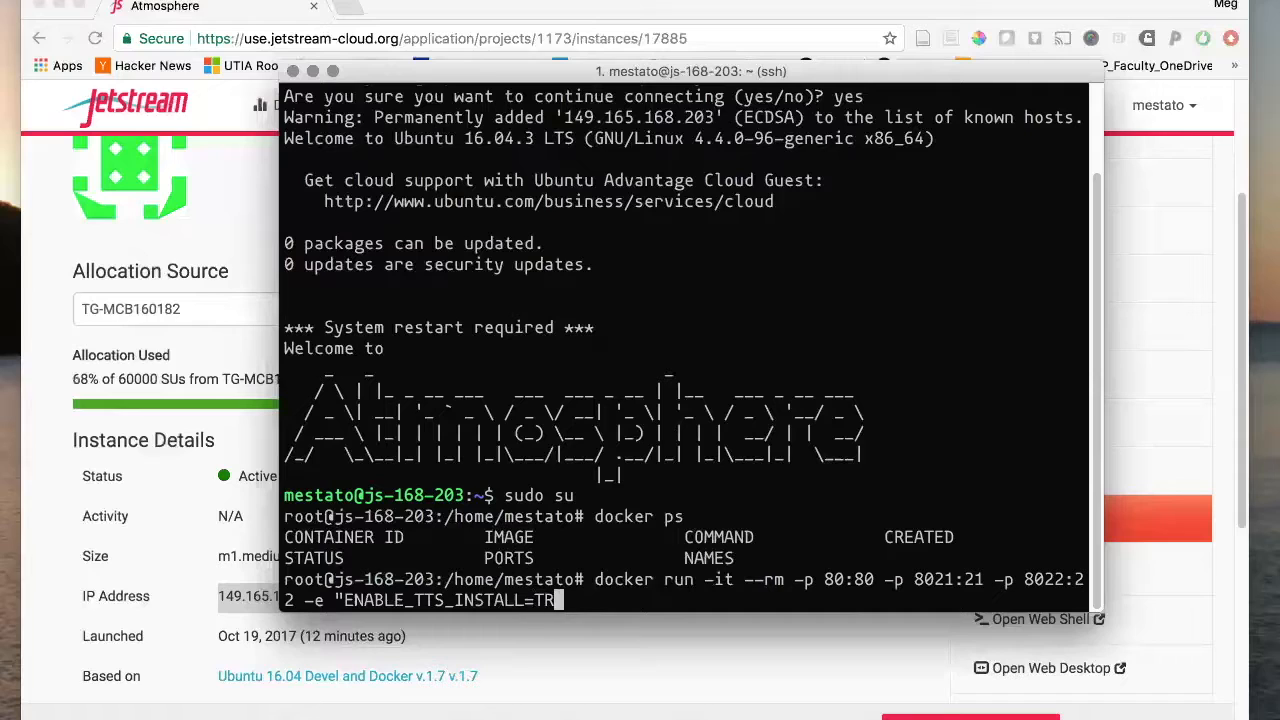
text(UE" -e "GALAXY)
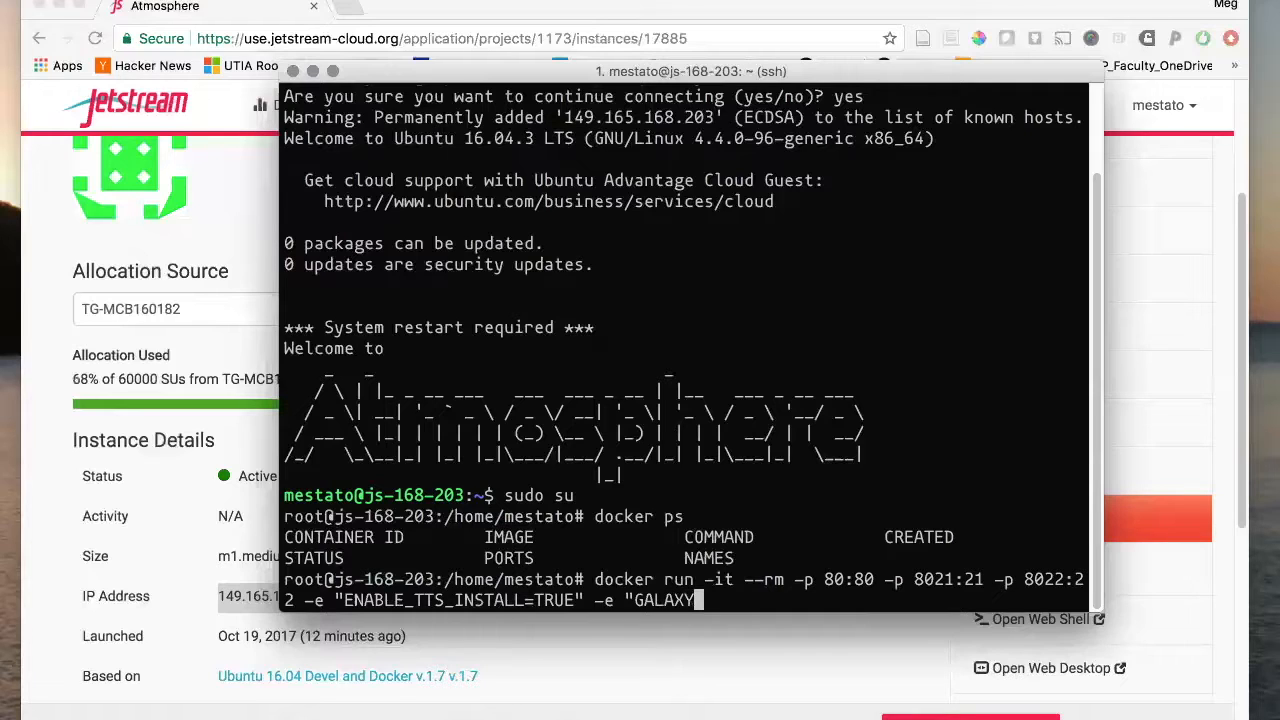
text(_CONFI)
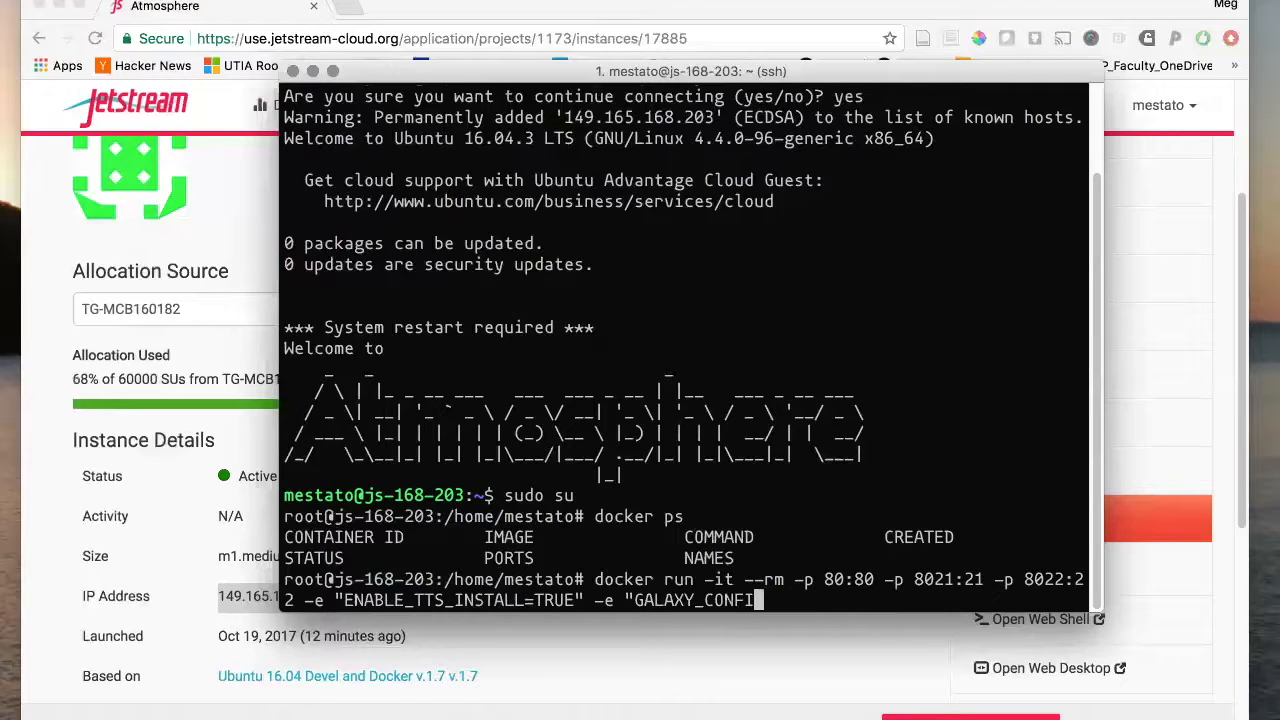
text(G_ADMIN_USR)
key(BackSpace)
text(ERS=e)
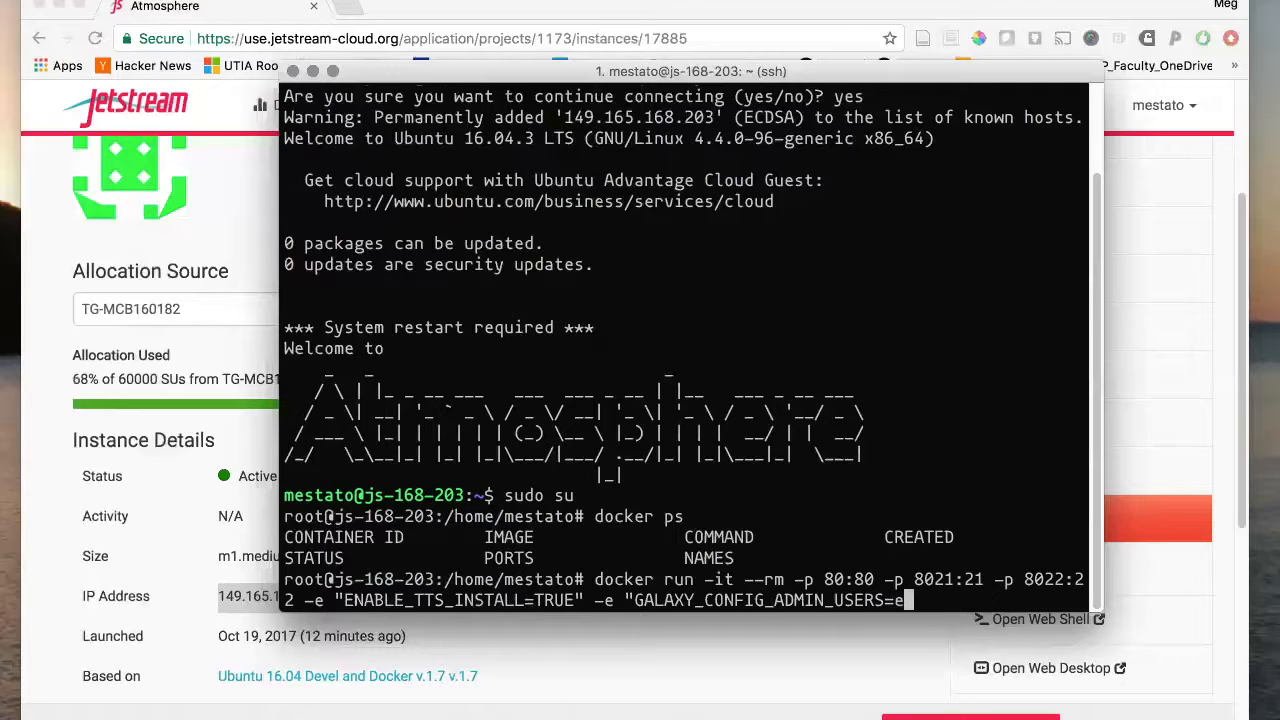
text(xample@gmail.com)
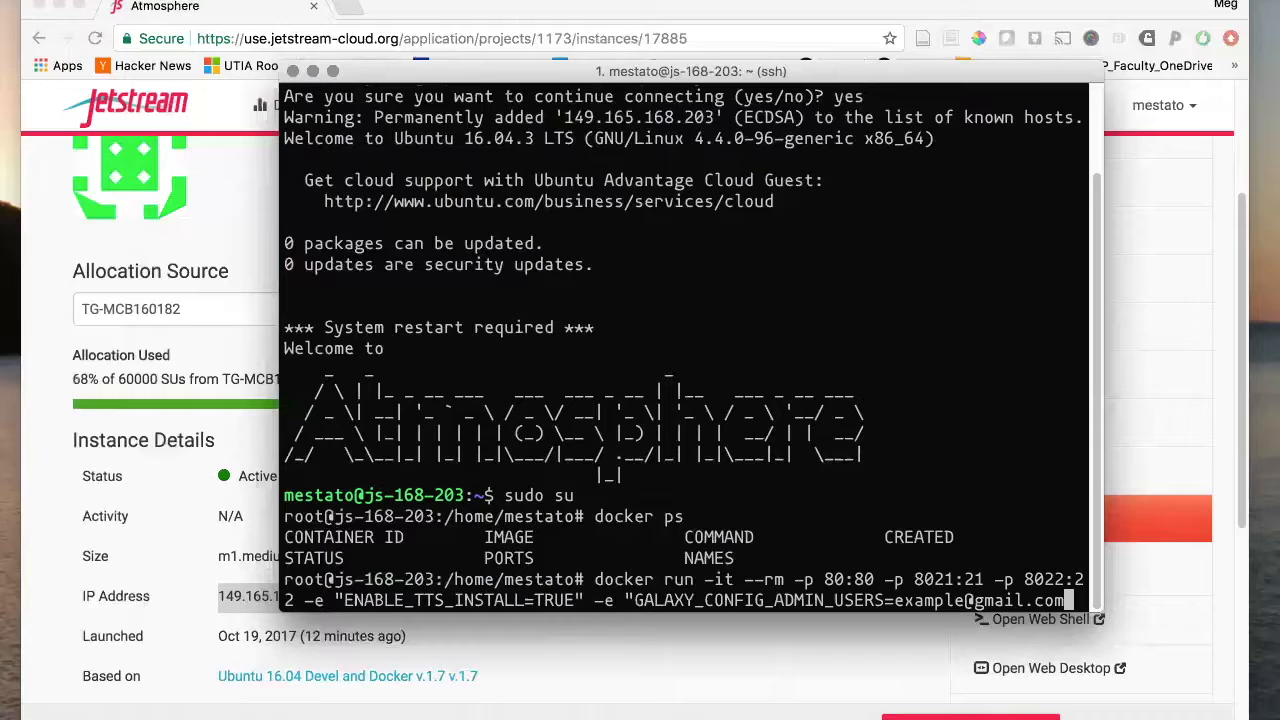
text(")
key(Return)
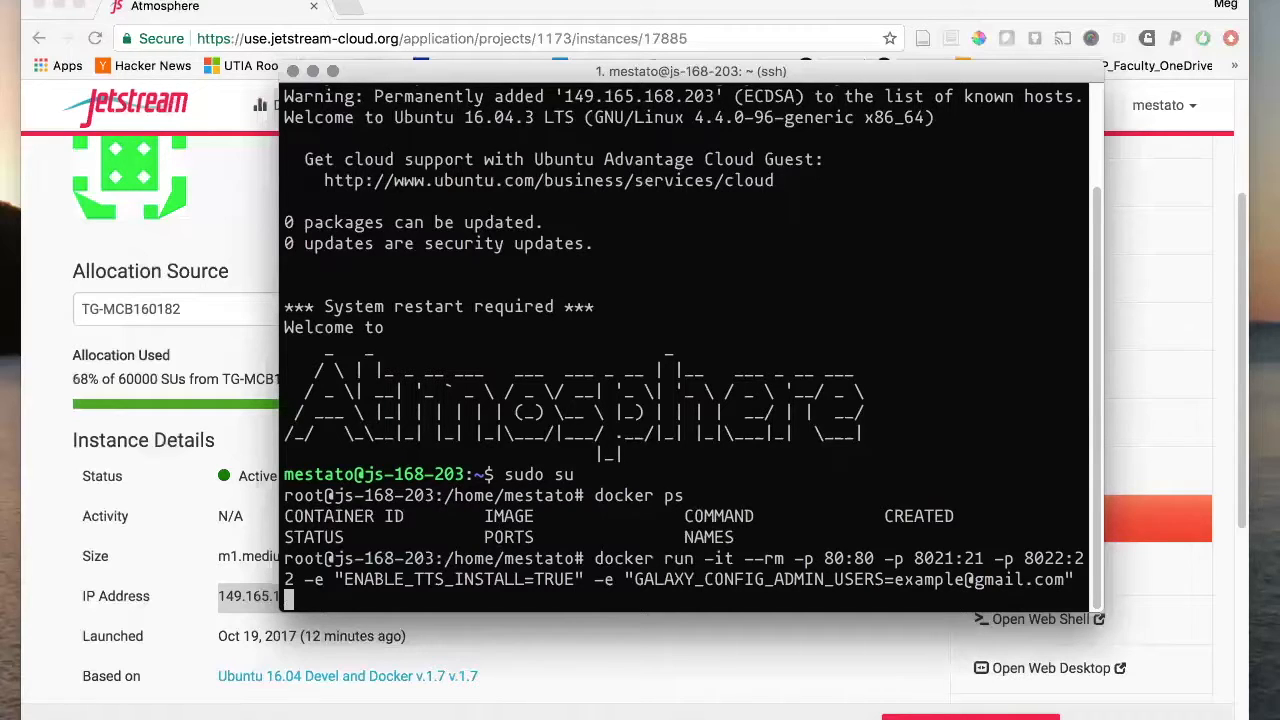
- Add the mingchen0919/docker-galaxy-for-tripal-galaxy-demo image with /bin/bash and start the container
text(mingchen0919/dock)
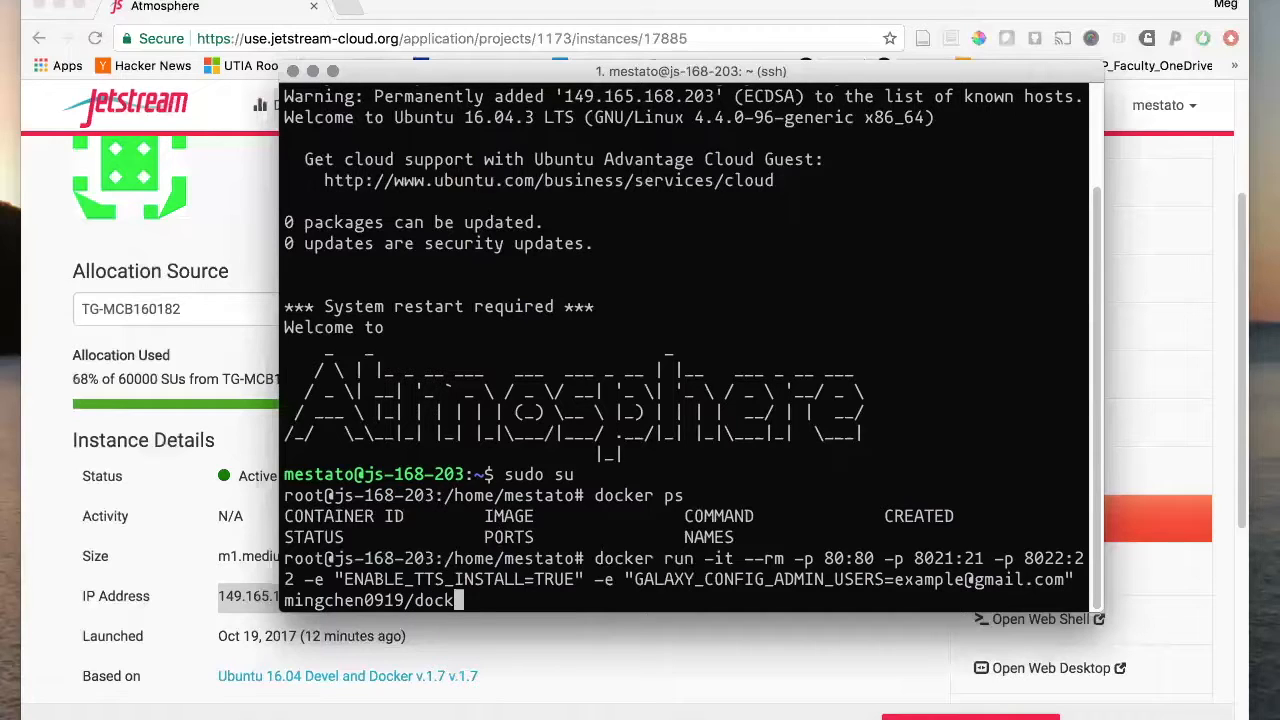
text(er-galaxy-for-tripal-ga)
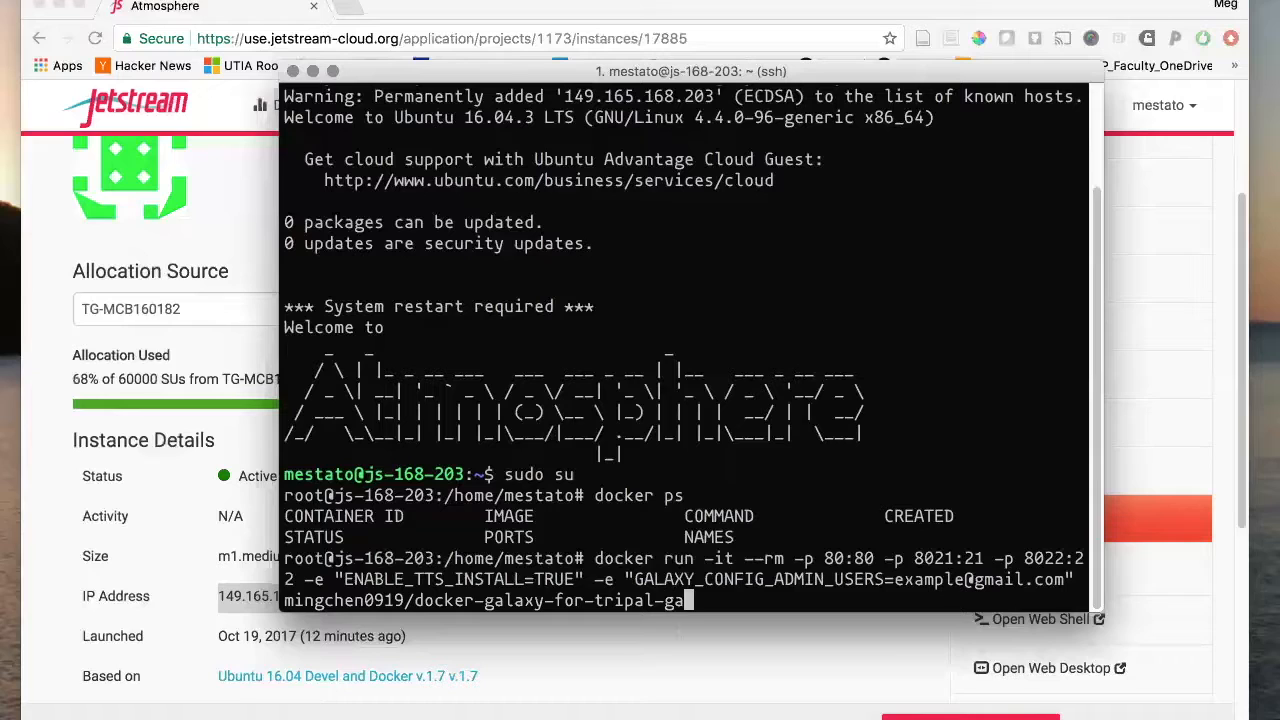
text(laxy-demo /binba)
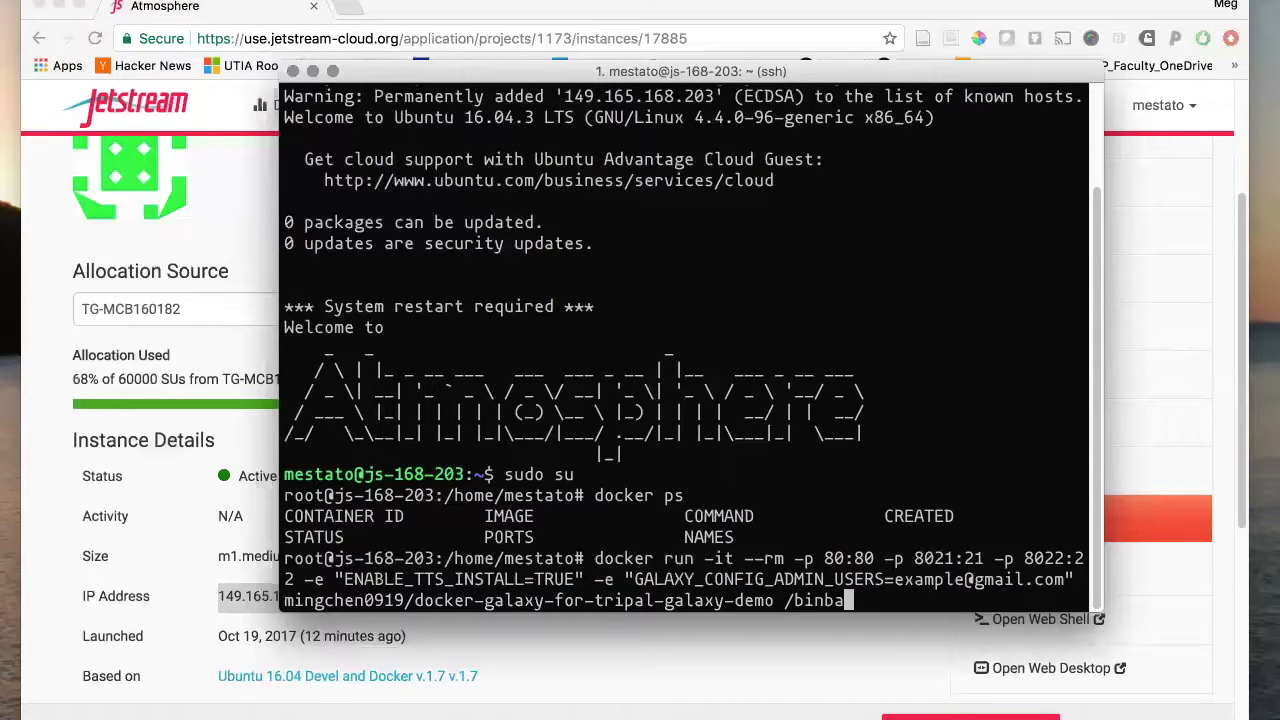
key(BackSpace)
key(BackSpace)
text(/bash)
key(Return)
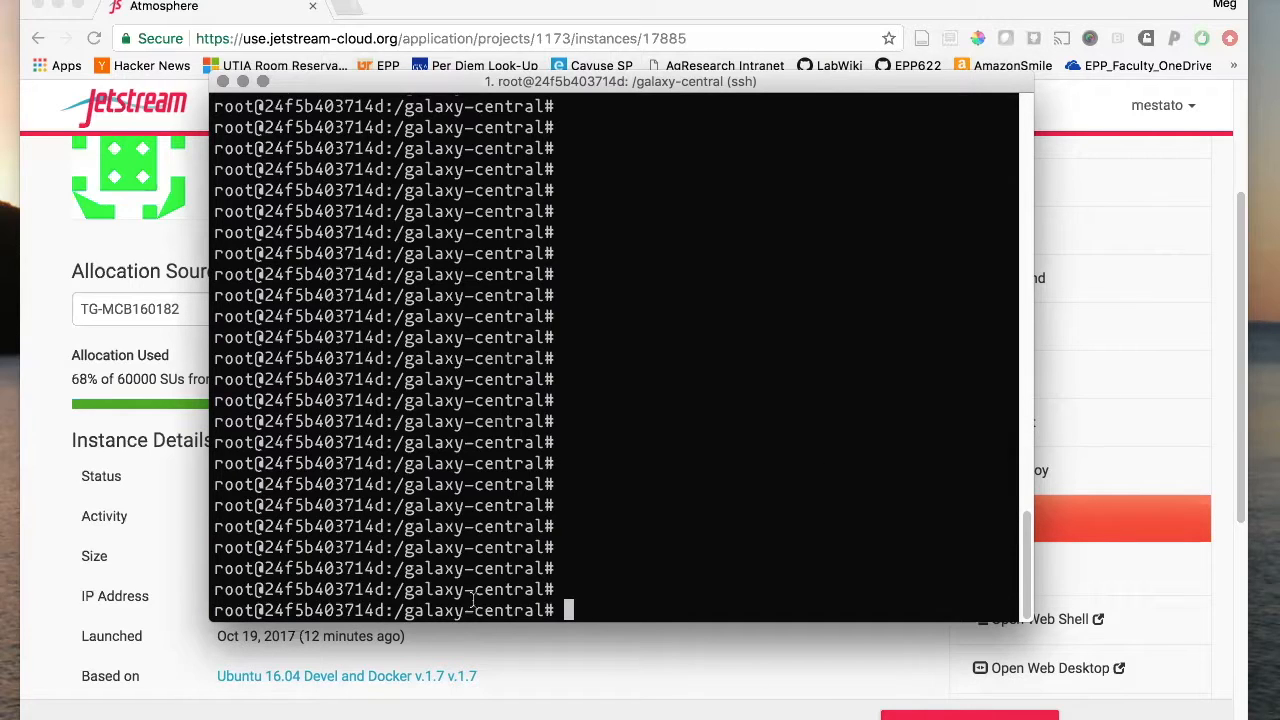
- Run 'startup' at the container's /galaxy-central prompt to launch Galaxy
drag(214, 610, 544, 610)
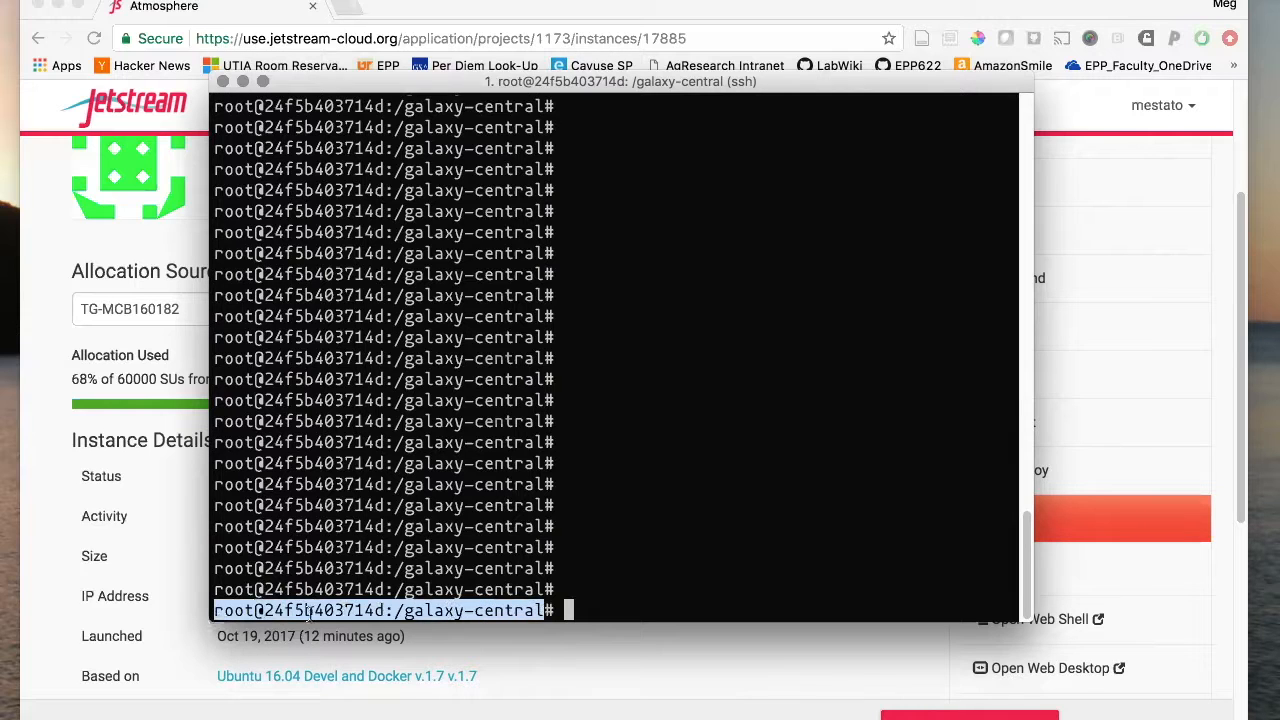
click(646, 597)
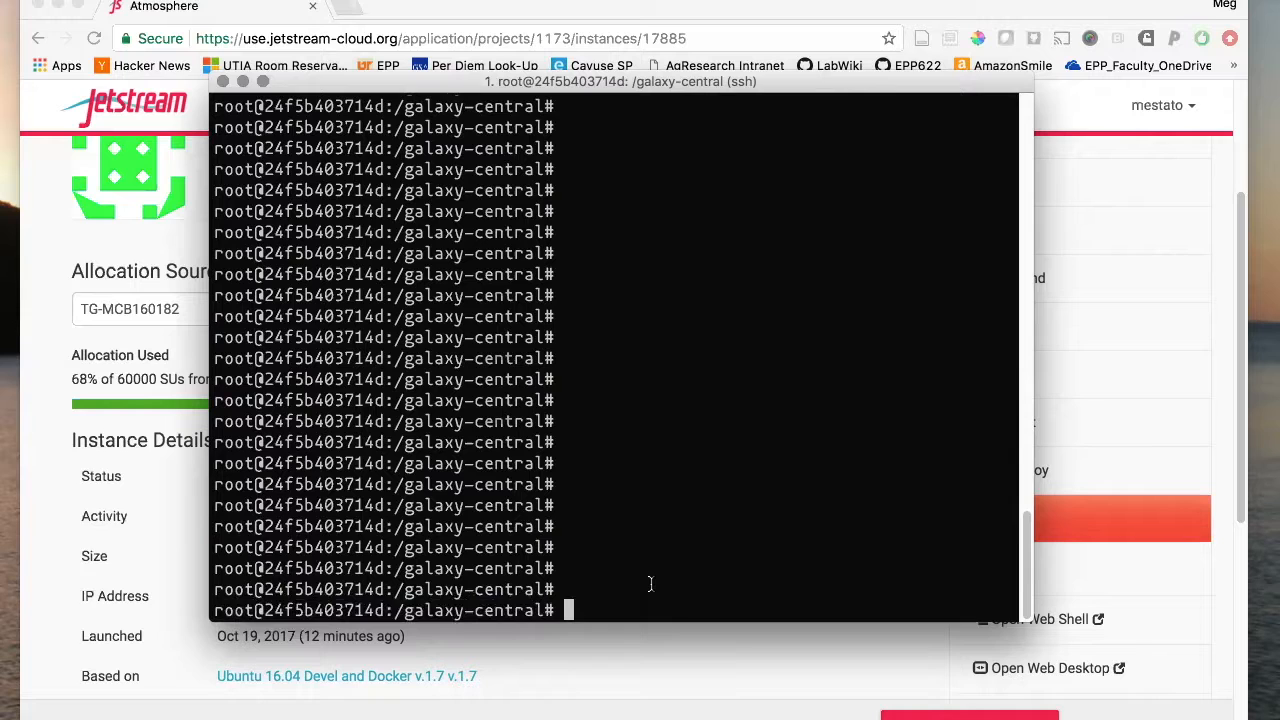
text(startup)
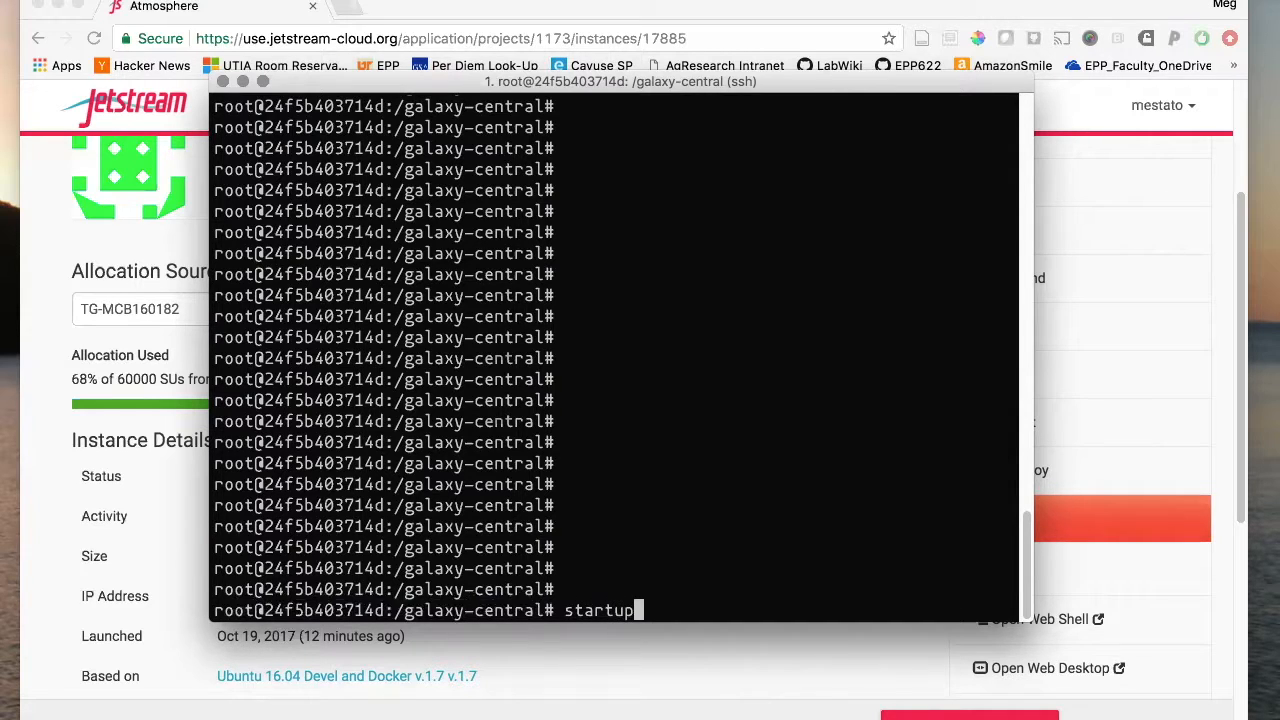
key(Return)
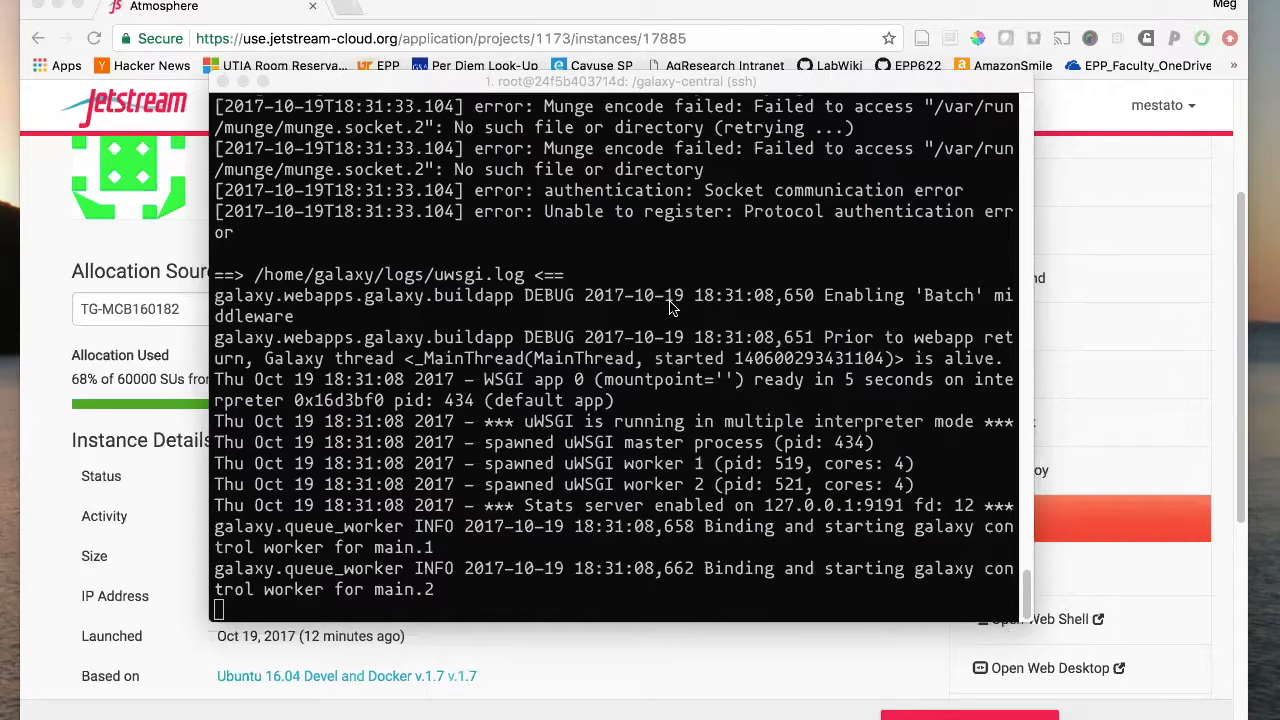
- Open the instance IP 149.165.168.203 in a new browser tab to load Galaxy
click(1147, 327)
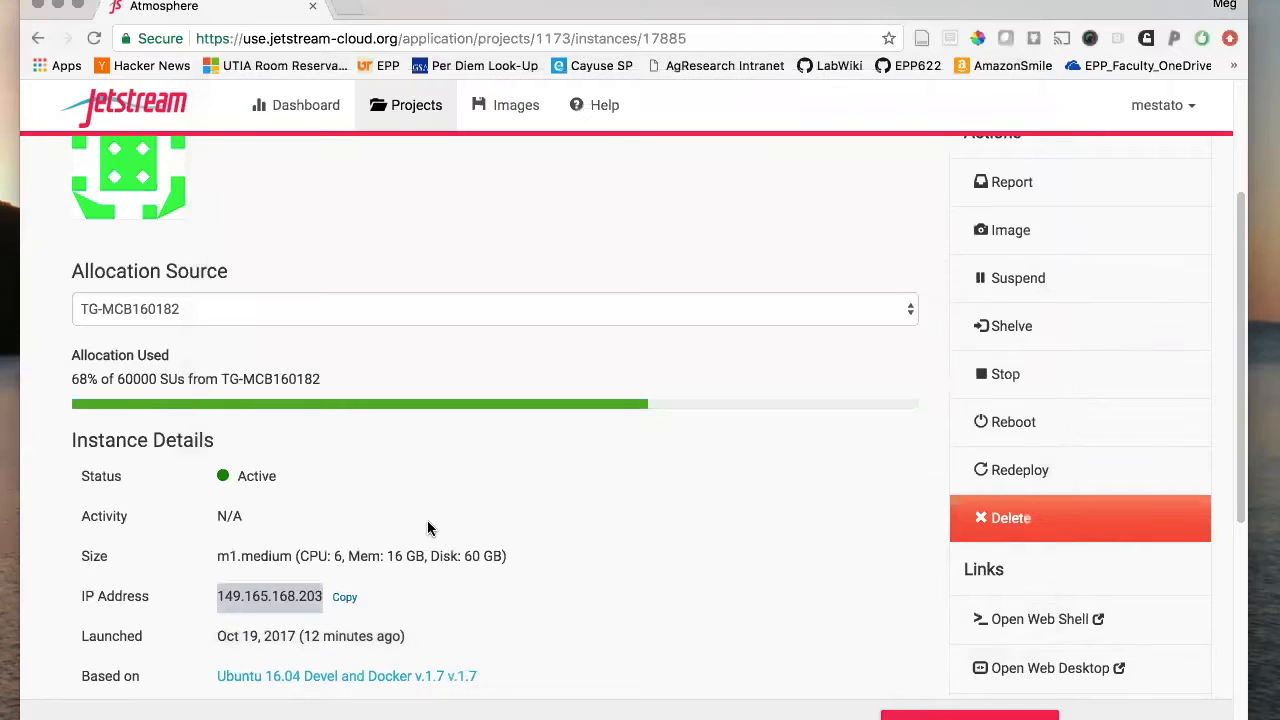
right_click(258, 592)
key(super+c)
click(288, 534)
click(348, 7)
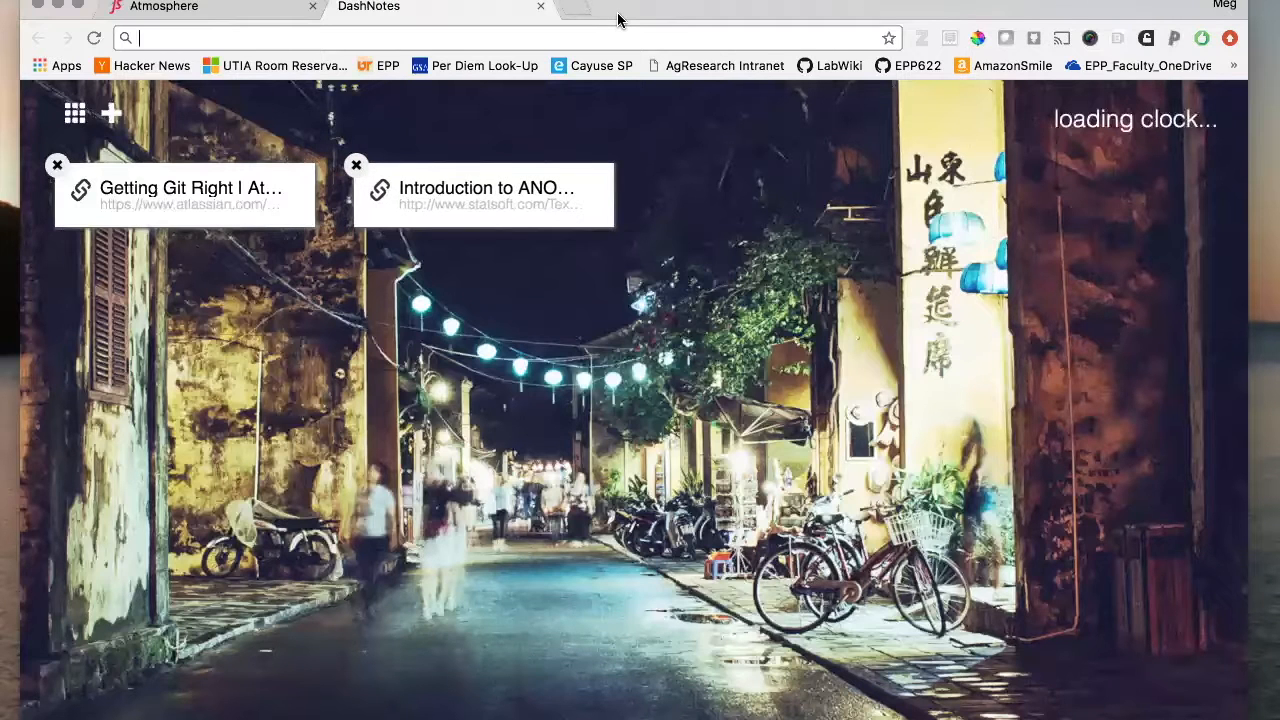
key(super+v)
key(Return)
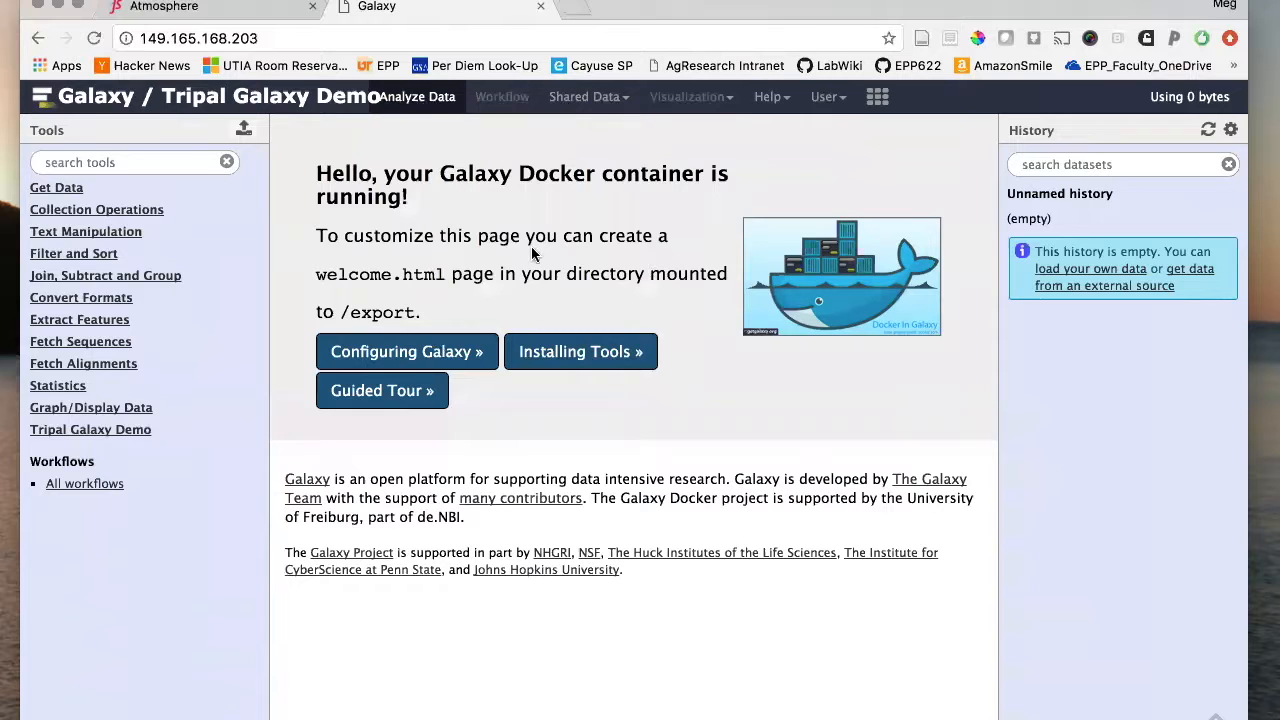
- Open User > Register and enter the admin e-mail address and password twice
click(828, 98)
click(835, 152)
click(452, 189)
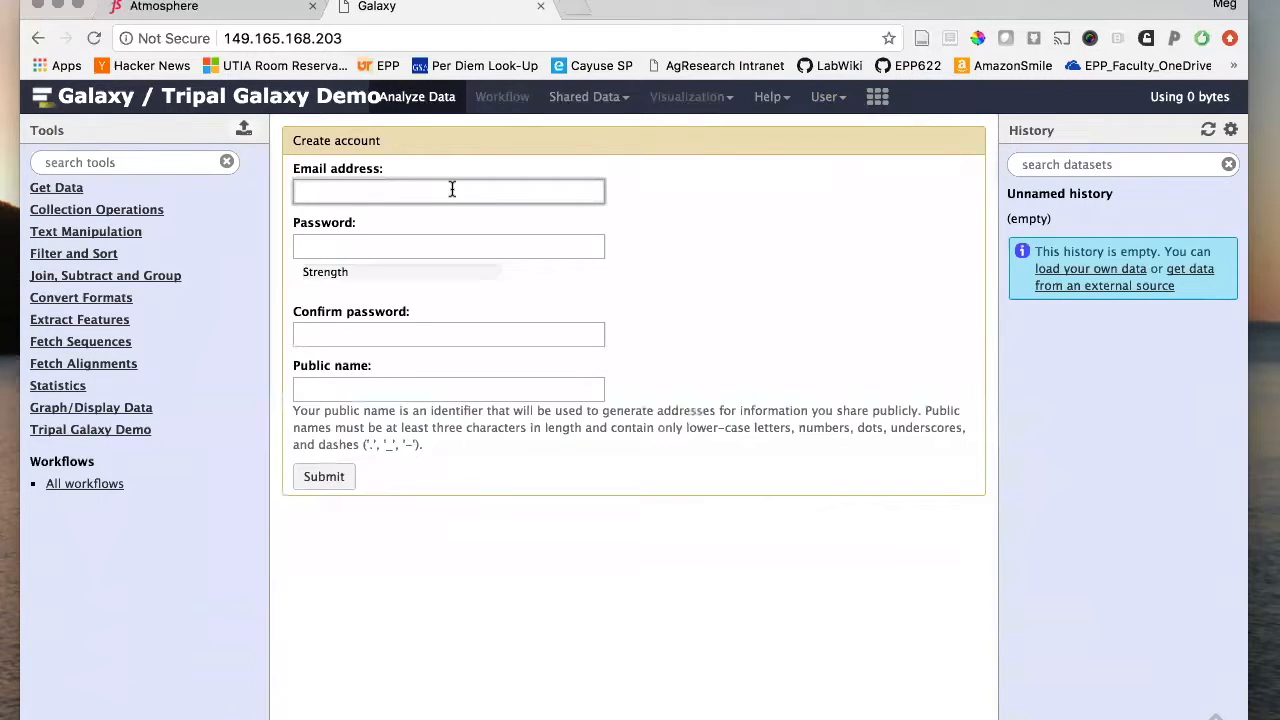
text(example)
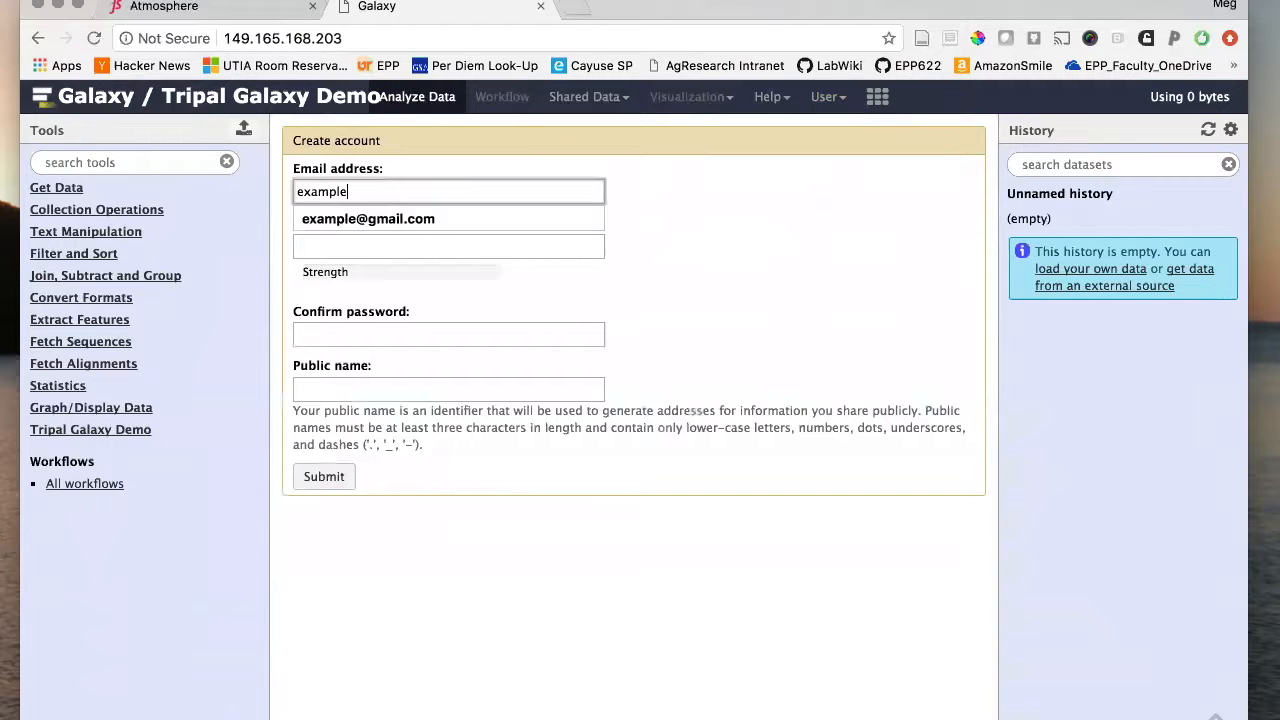
text(@gmail.com)
key(Tab)
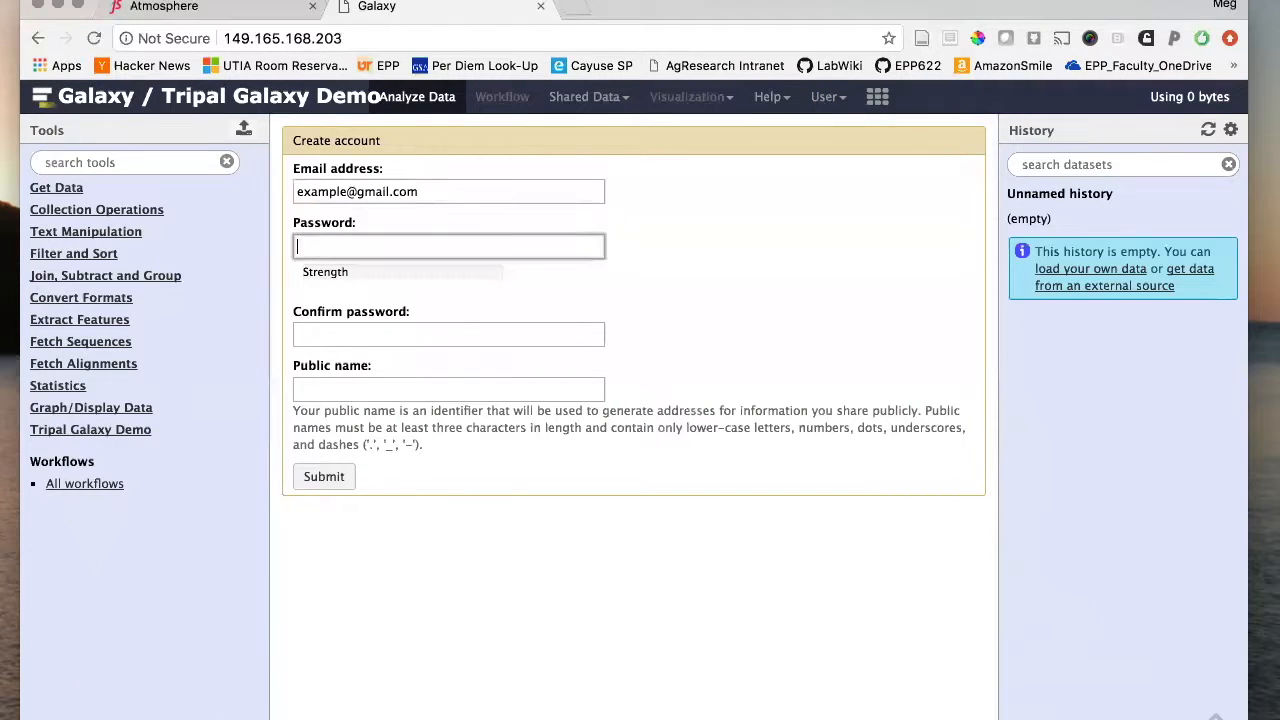
text(•••••••)
key(Tab)
text(•••••••)
key(Tab)
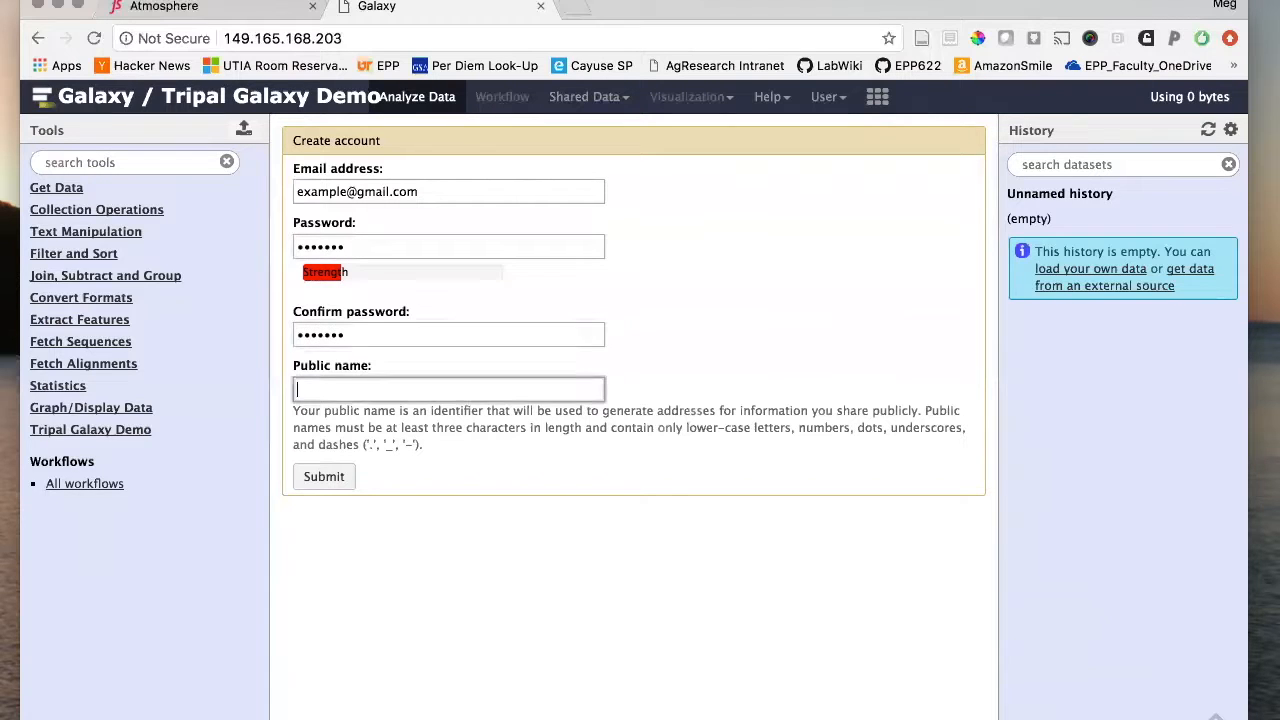
- Enter a public name, submit the registration, and return to the Galaxy home page
text(meg)
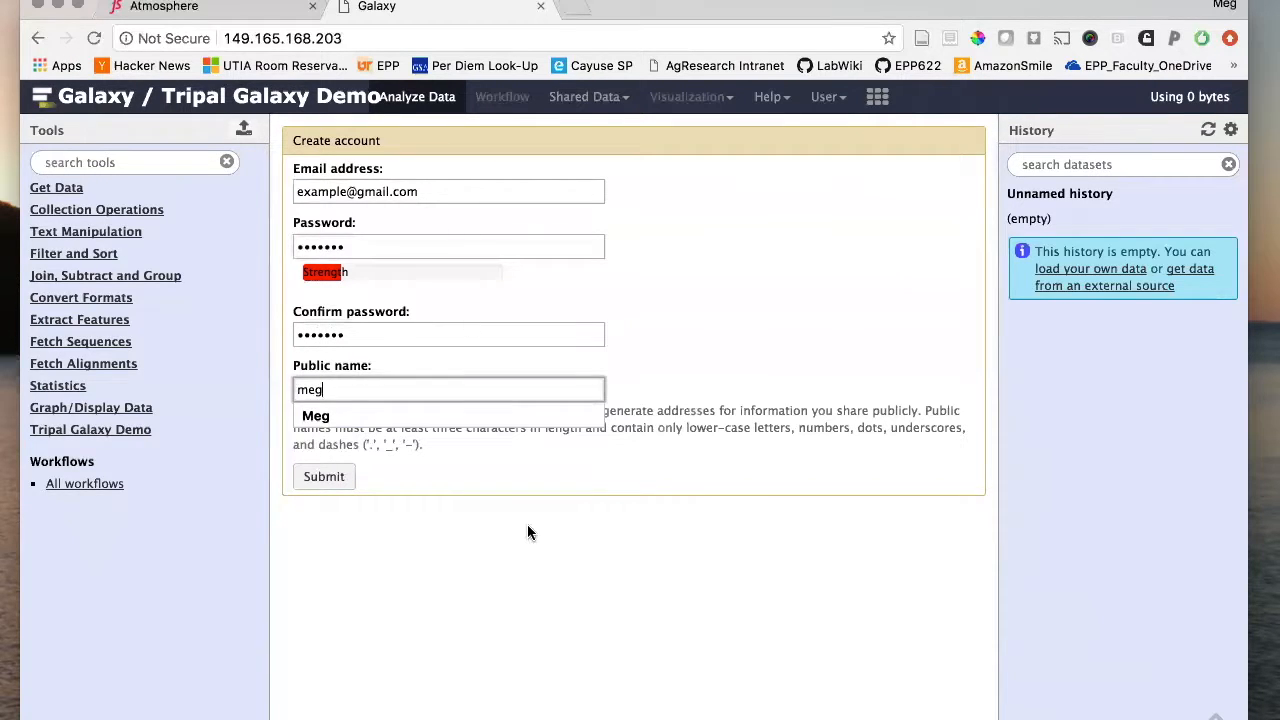
click(527, 530)
click(327, 478)
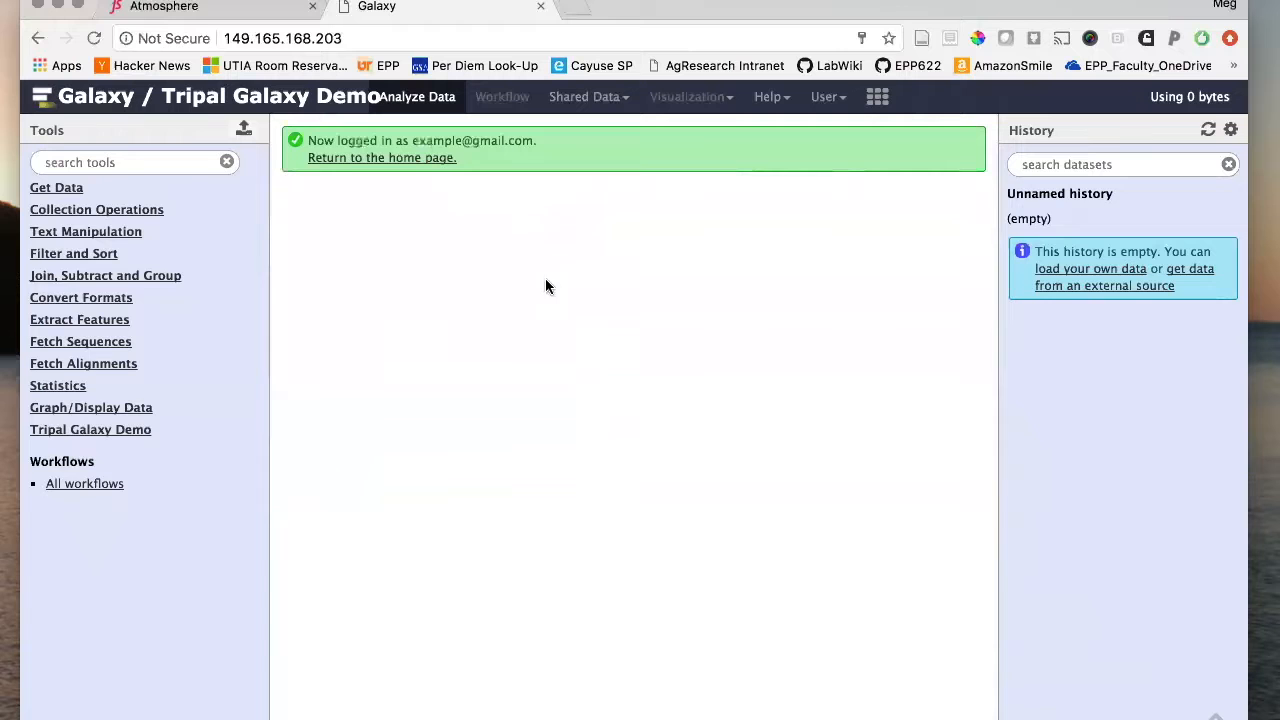
click(346, 158)
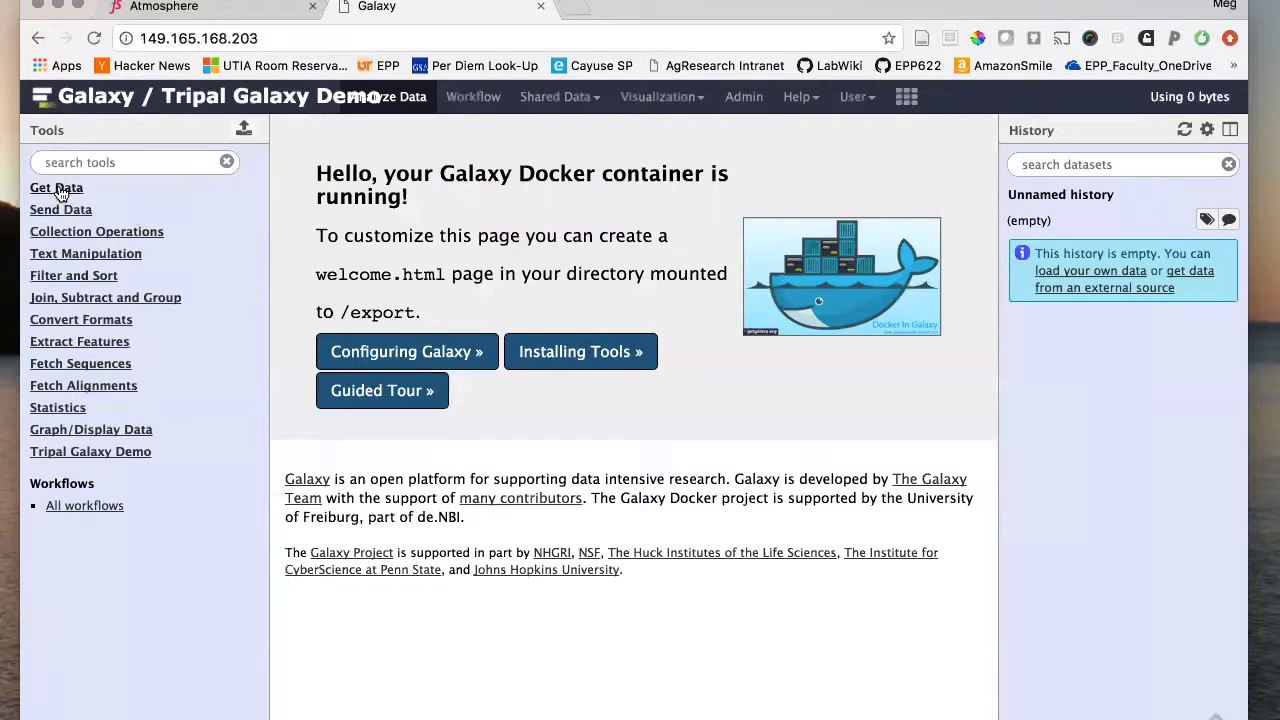
- Expand the Tripal Galaxy Demo and Get Data tool sections, then open Upload File
click(75, 452)
scroll(28, 394, down, 5)
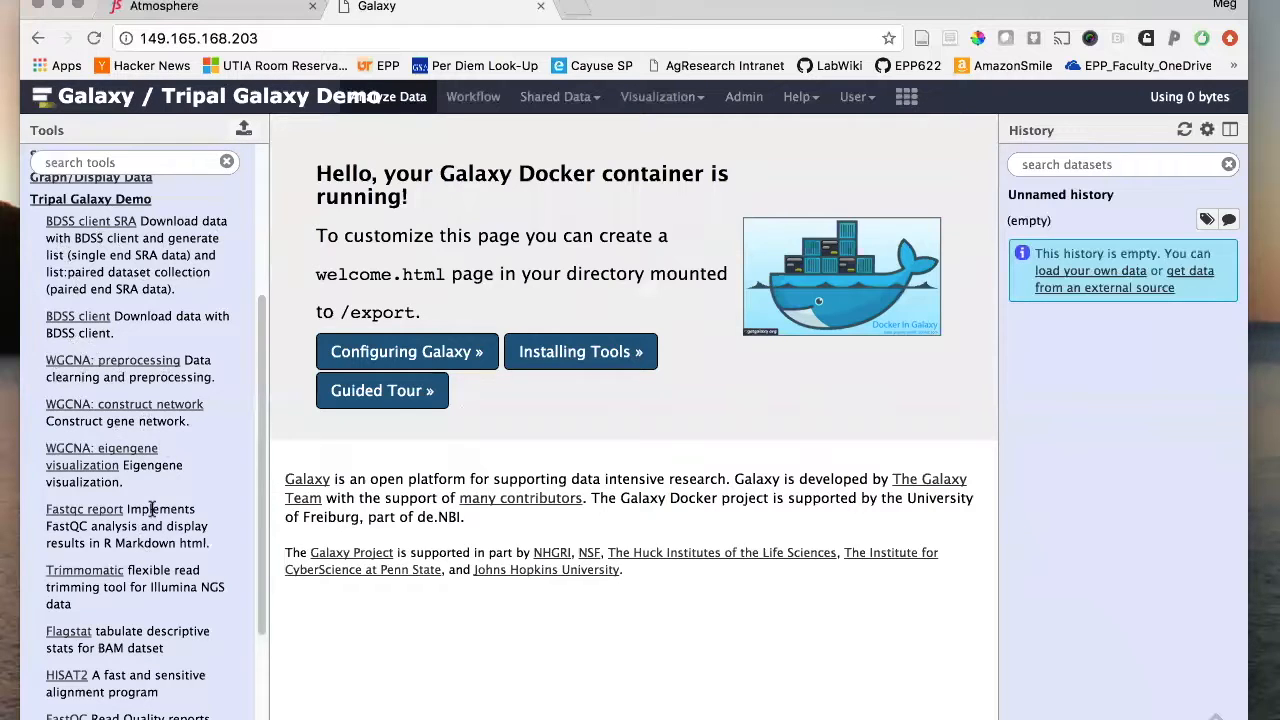
scroll(150, 400, up, 5)
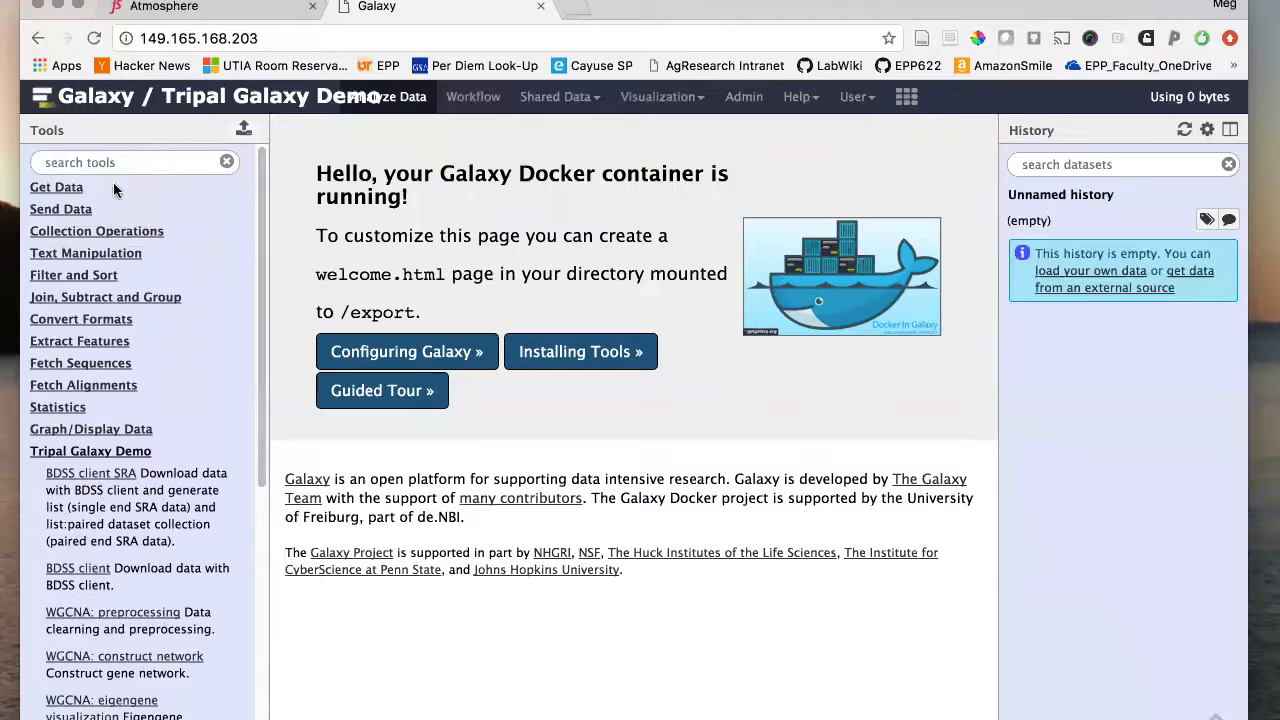
click(40, 187)
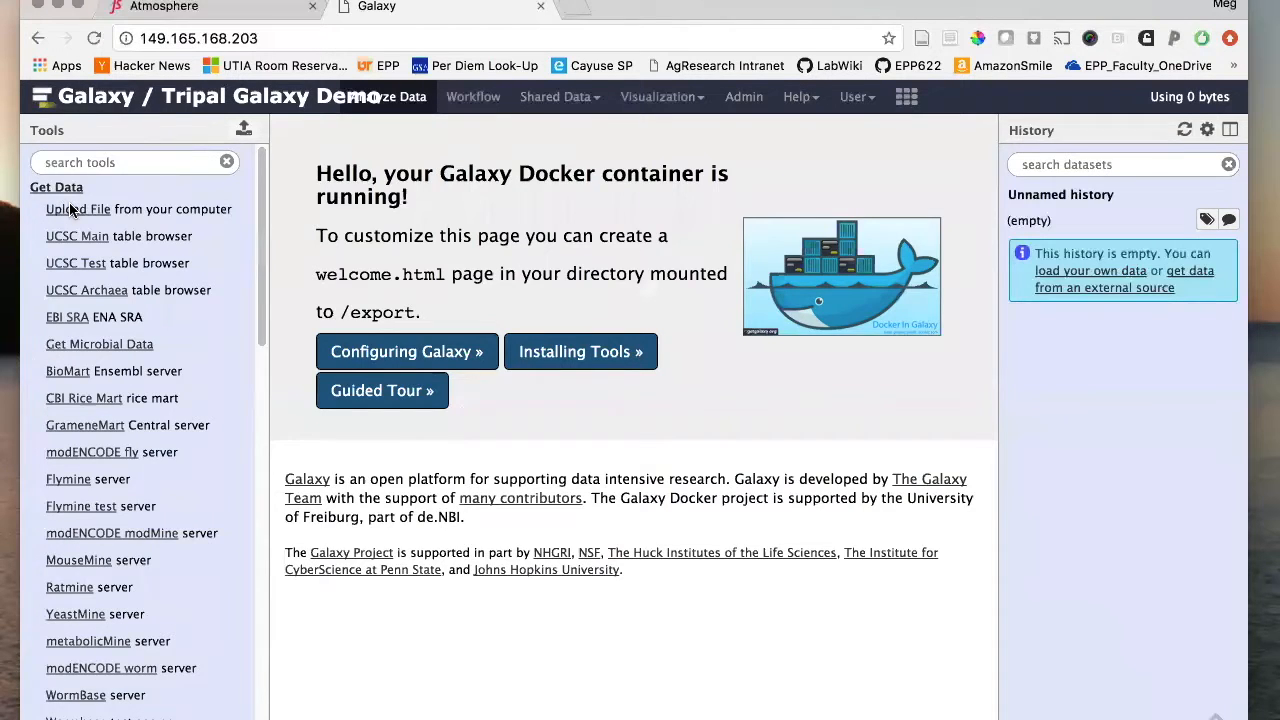
click(72, 209)
- Upload expression_data_FROMMING.csv and trait_data_FROMMING.csv from the computer as local files into the history
click(479, 631)
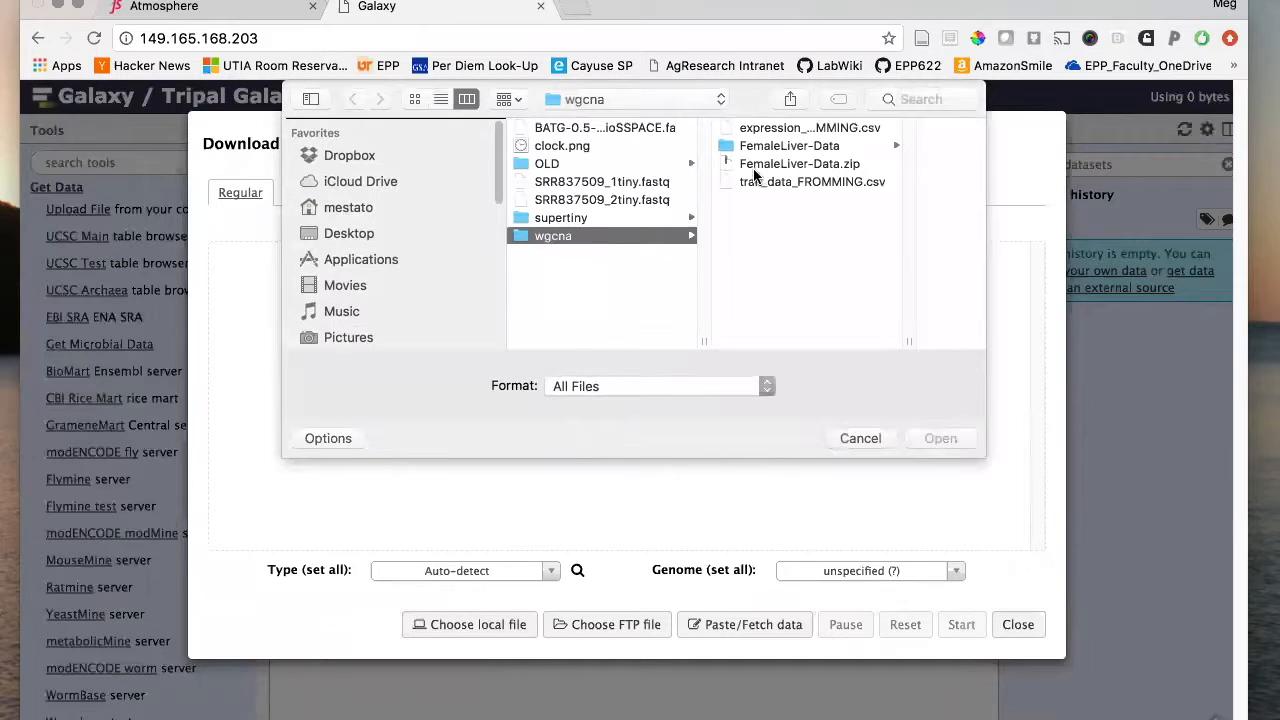
click(790, 128)
click(929, 434)
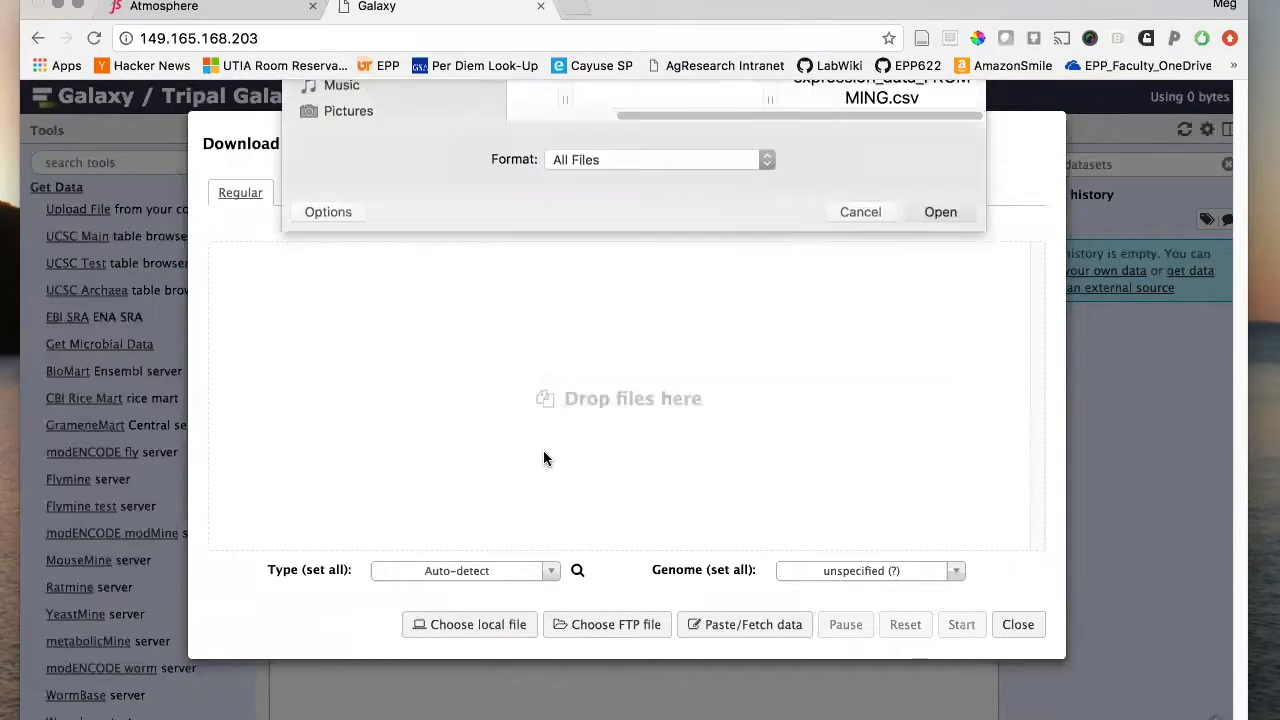
click(477, 624)
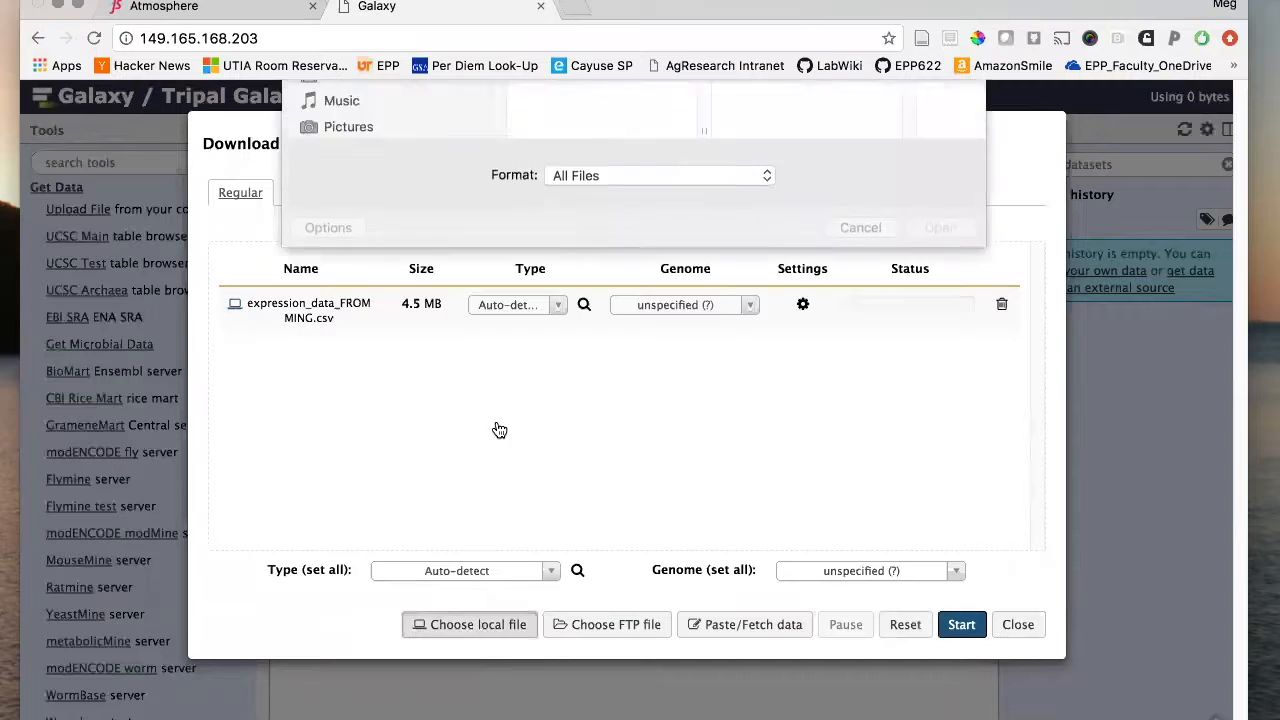
click(586, 181)
click(940, 438)
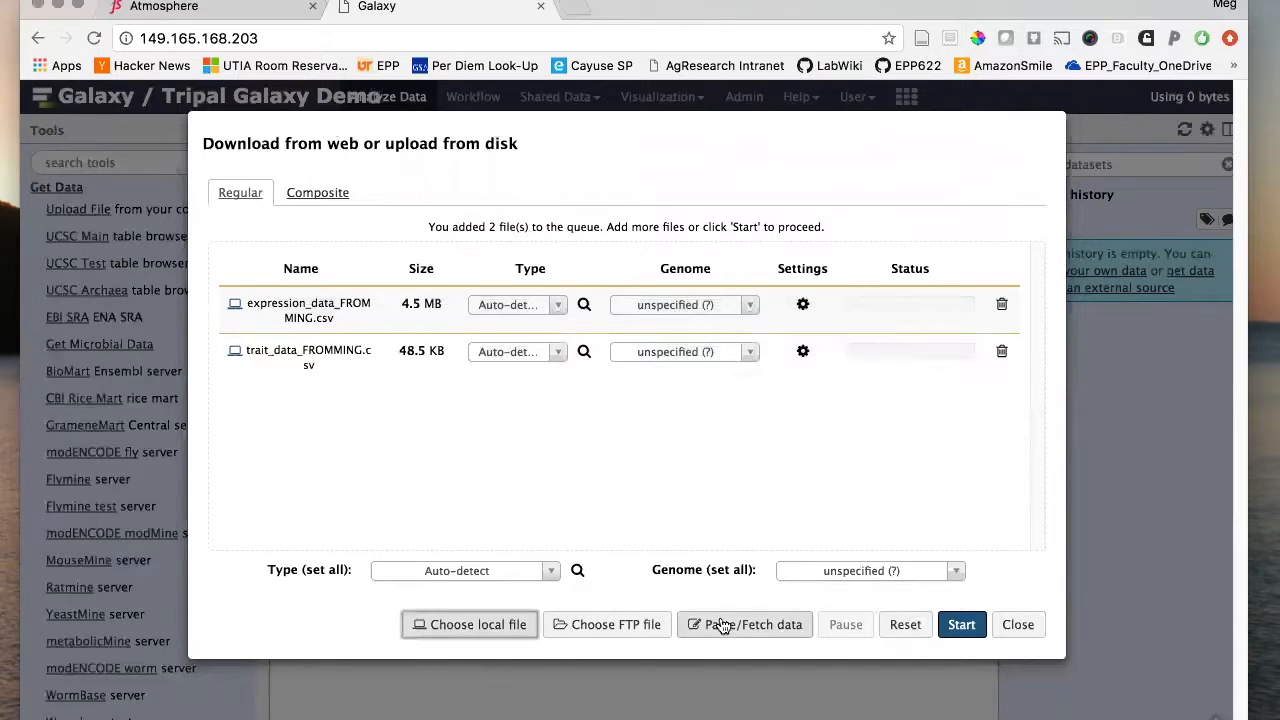
click(953, 630)
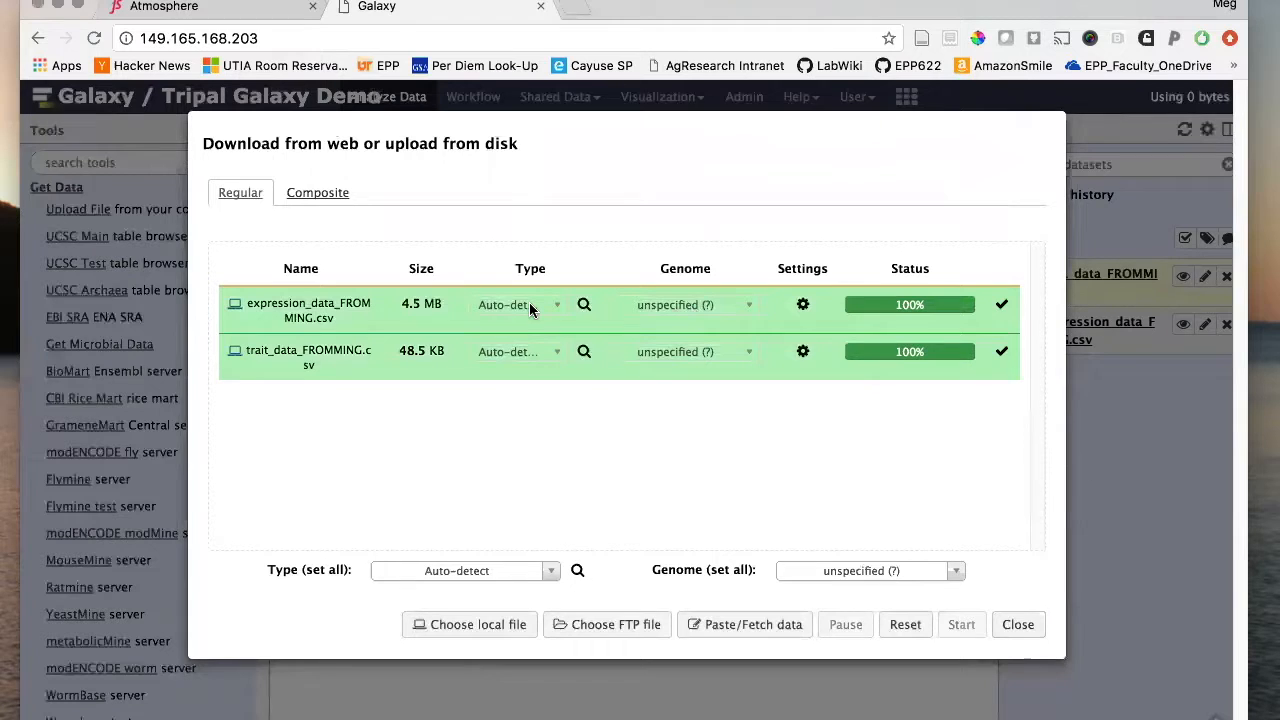
click(1019, 624)
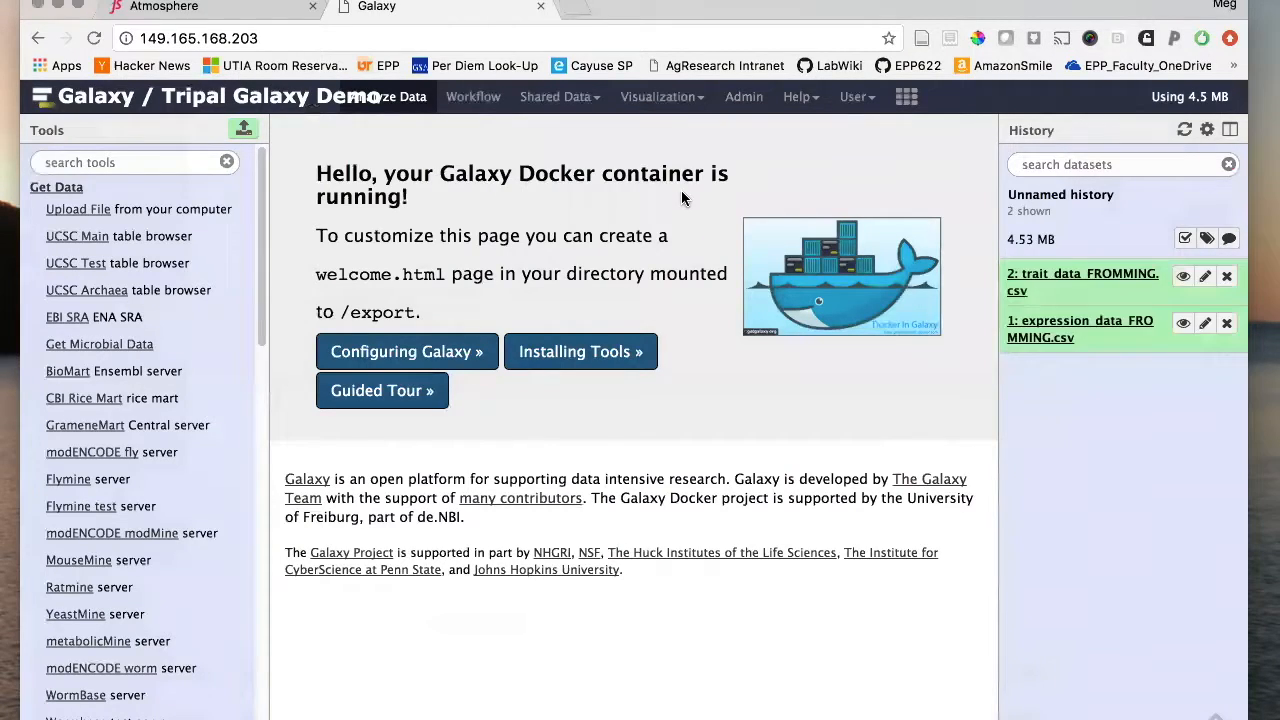
- From the Workflow list, go to the Upload or import workflow page
click(472, 97)
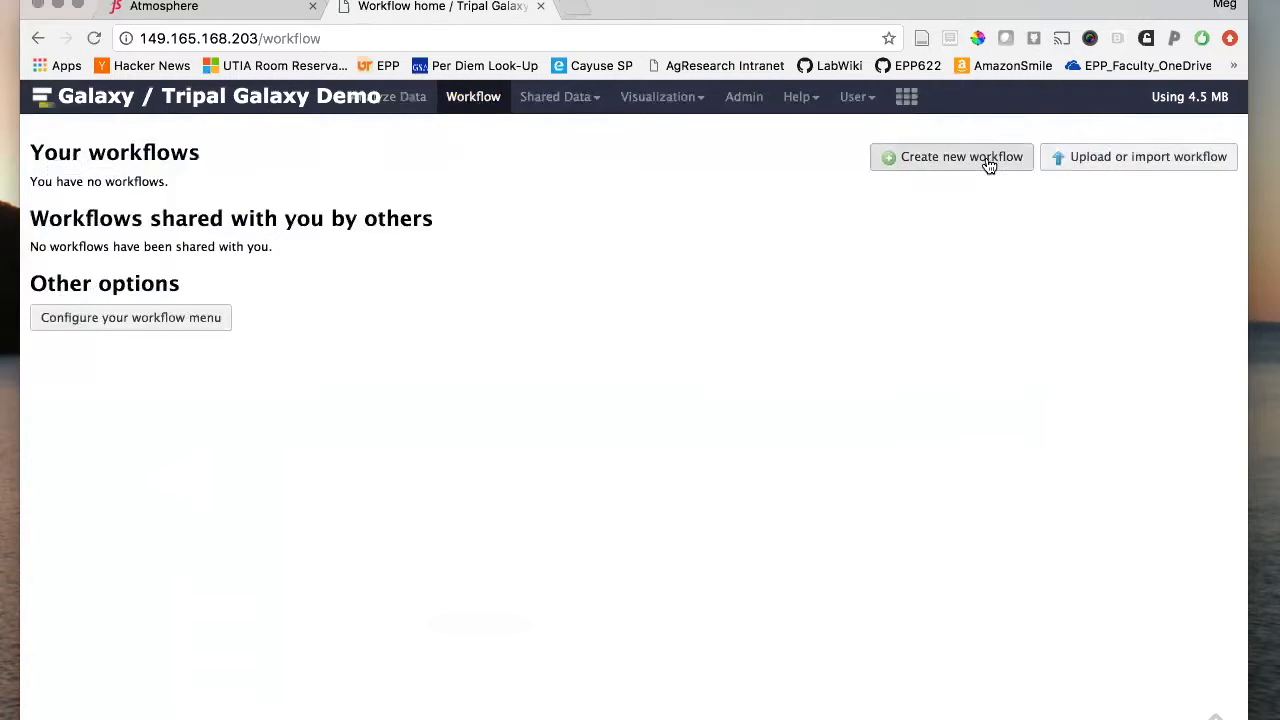
click(1130, 165)
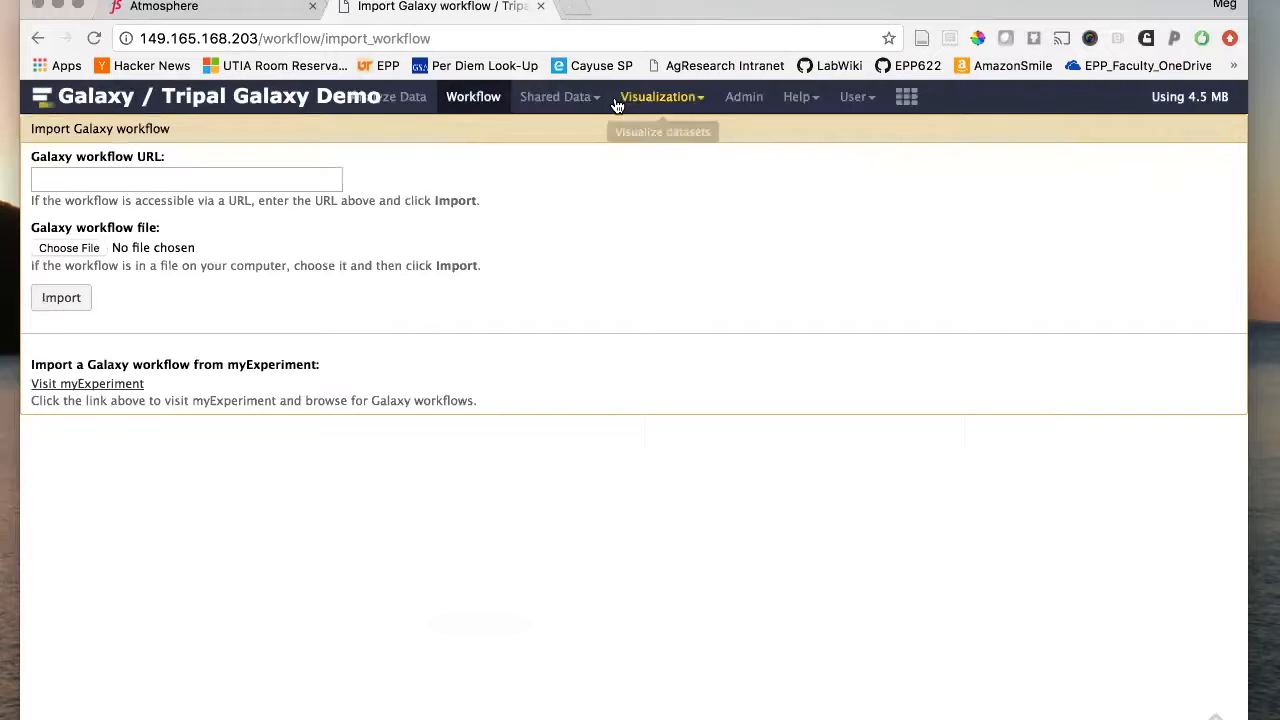
drag(642, 8, 657, 58)
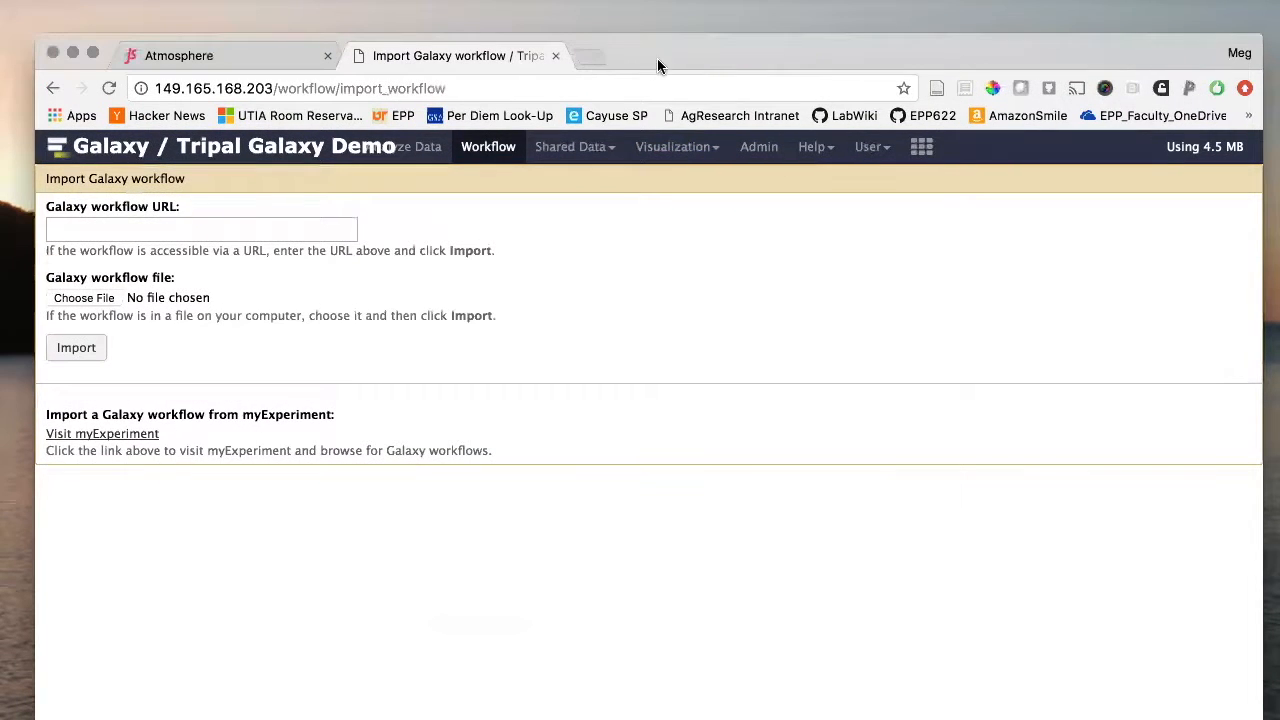
- Load the bdss-hisat2 workflow's raw GitHub .ga URL in a new browser tab
click(580, 54)
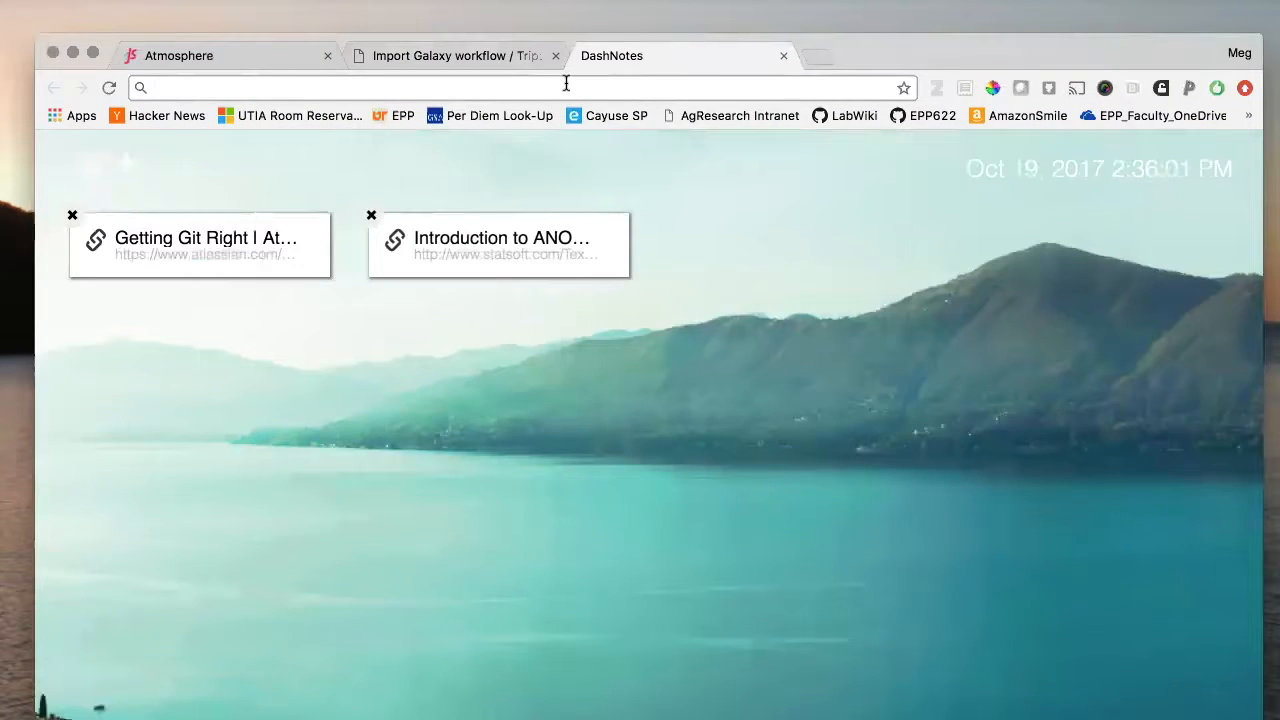
text(https://raw.githubusercontent.com/statonlab/dibbs/master/bdss-hisat2-alignment-pe(with-quality-control).ga)
key(Return)
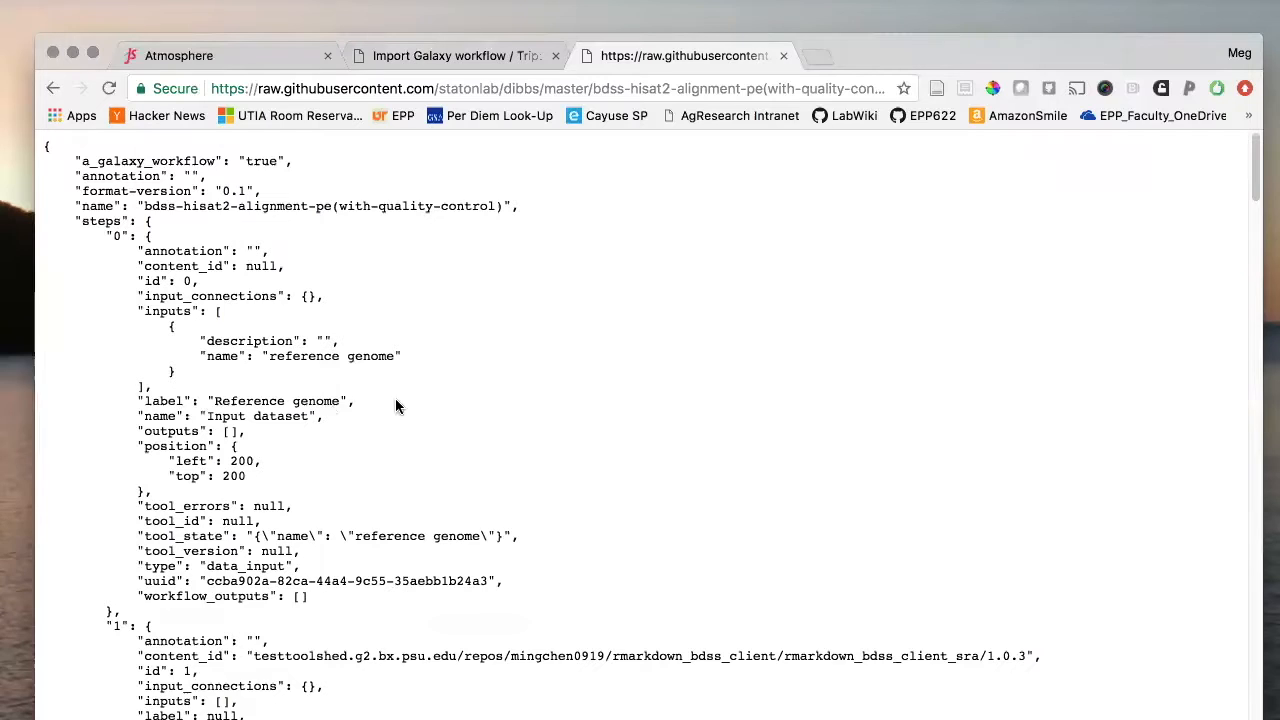
- Paste that URL into Galaxy workflow URL and import the bdss-hisat2-alignment-pe(with-quality-control) workflow
click(489, 56)
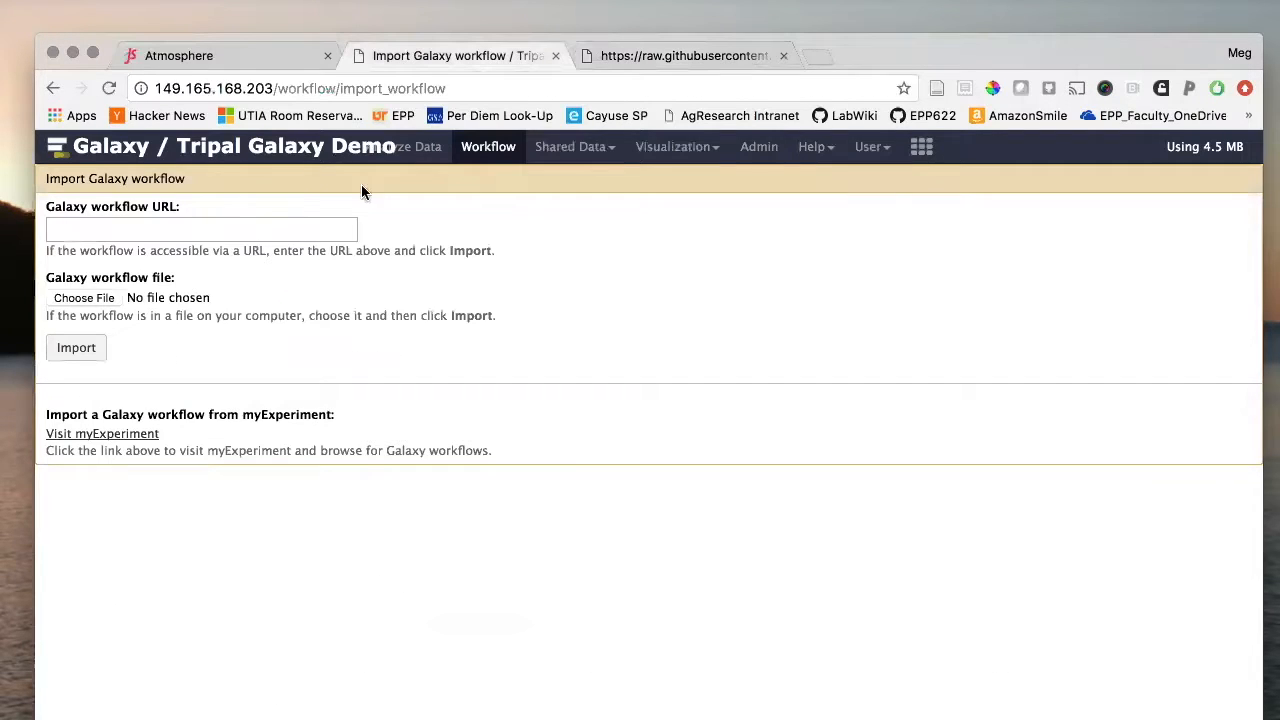
click(256, 228)
key(super+v)
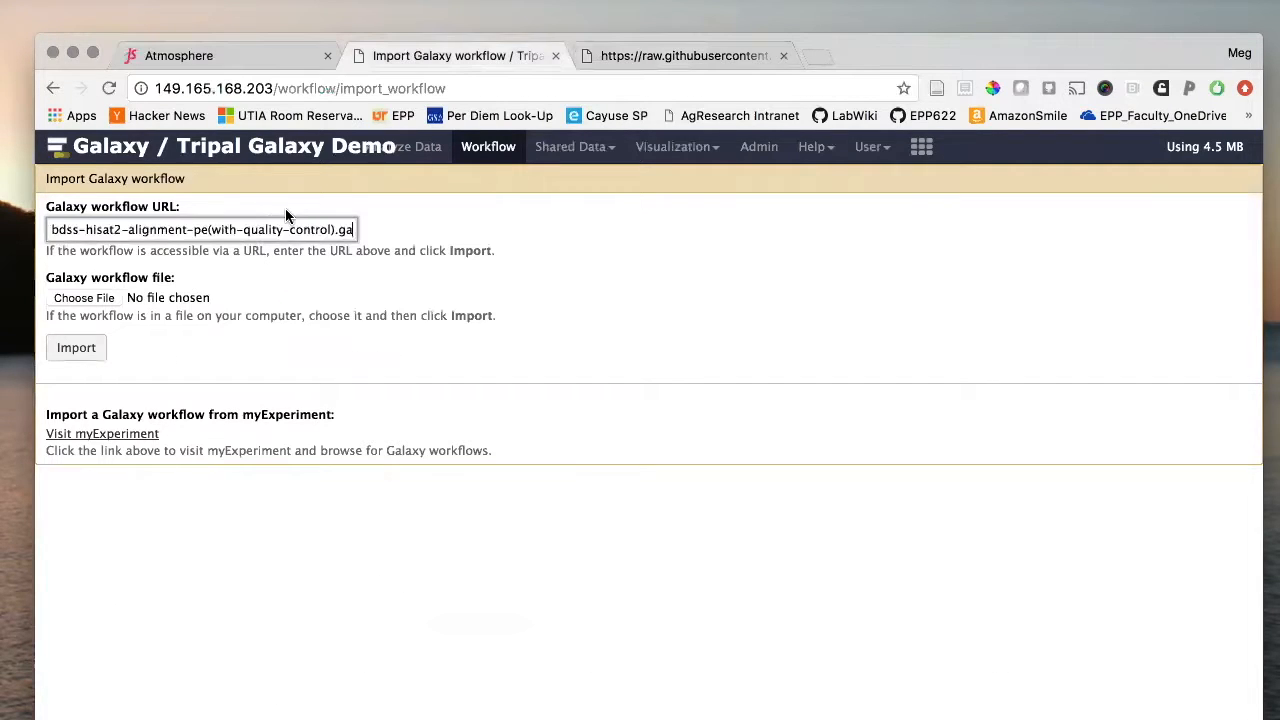
click(79, 350)
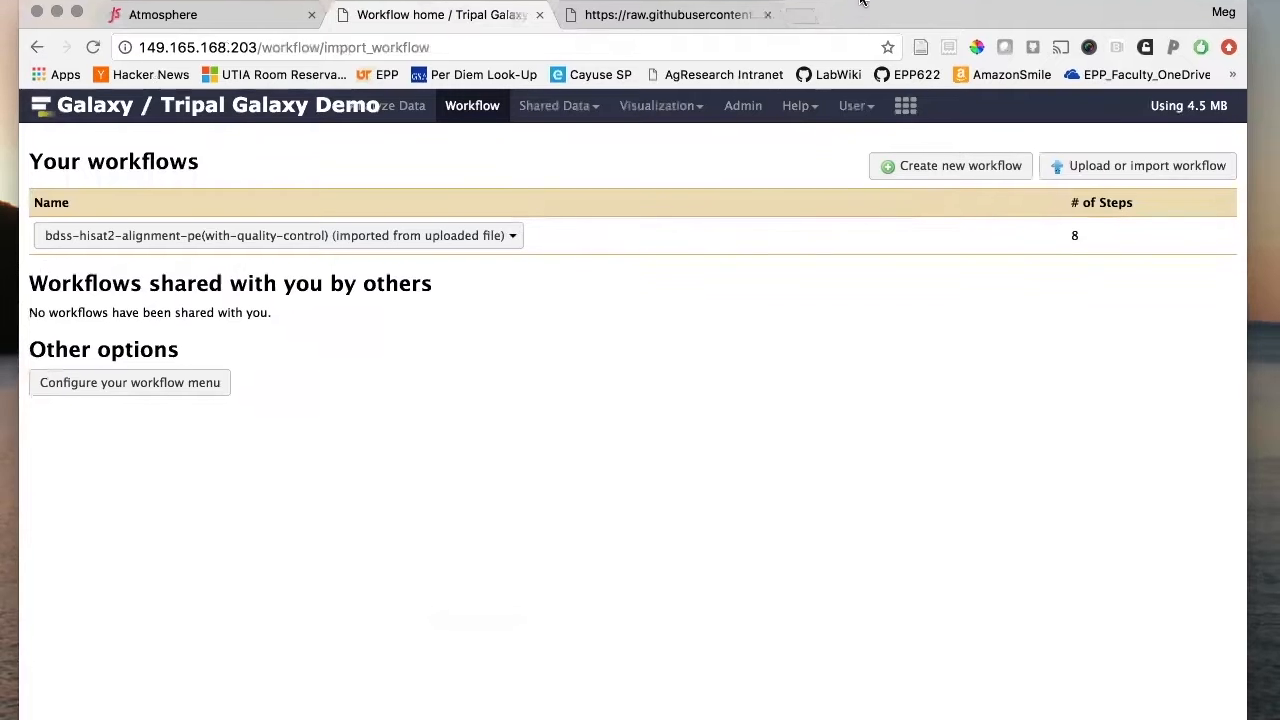
click(362, 278)
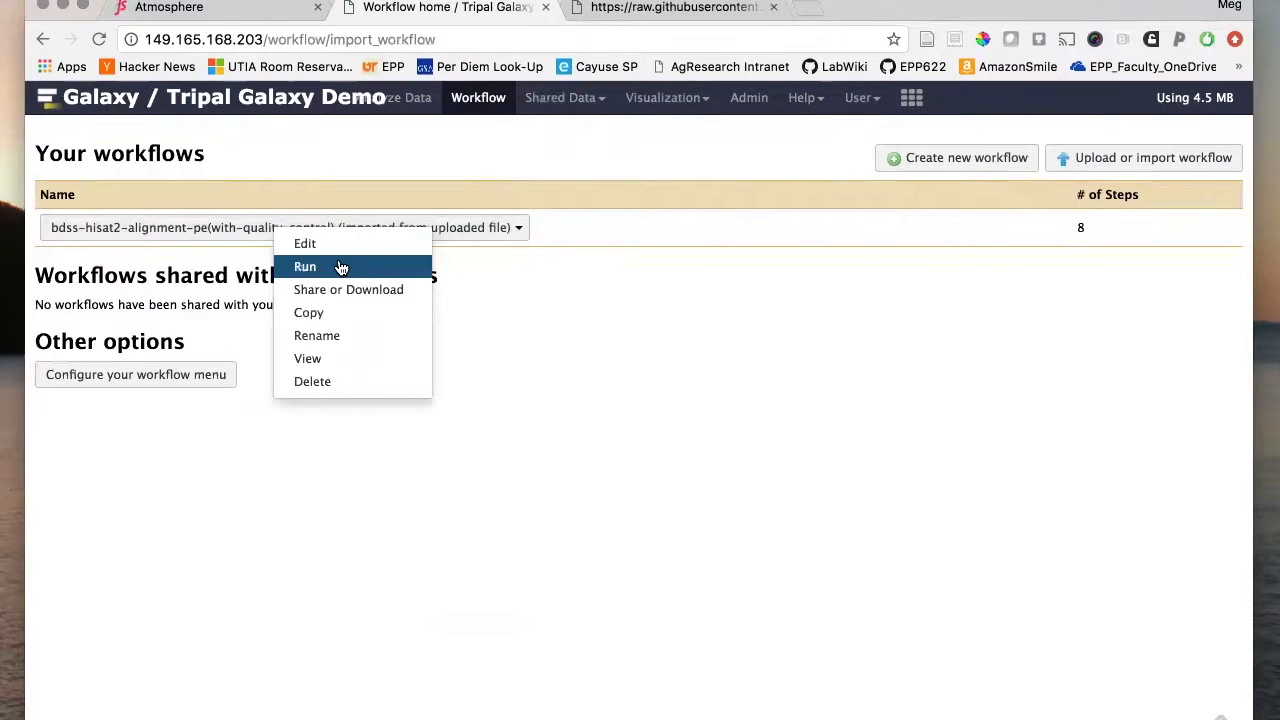
click(341, 266)
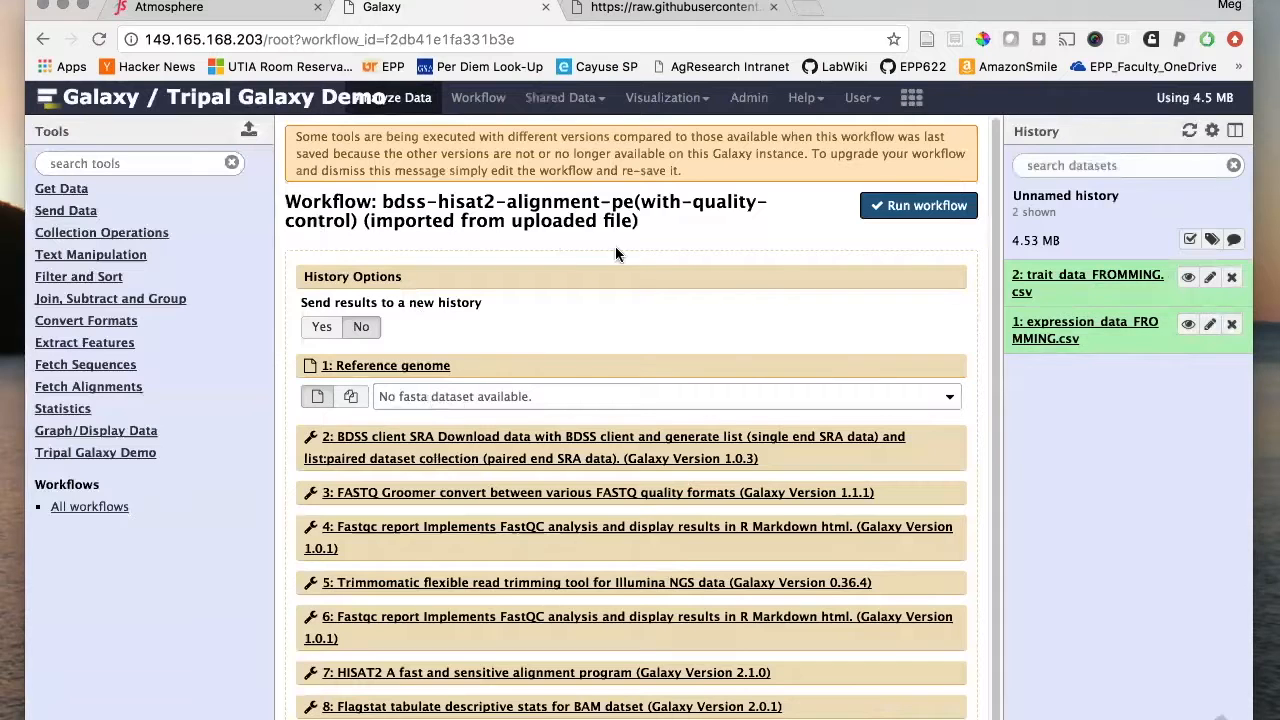
click(478, 98)
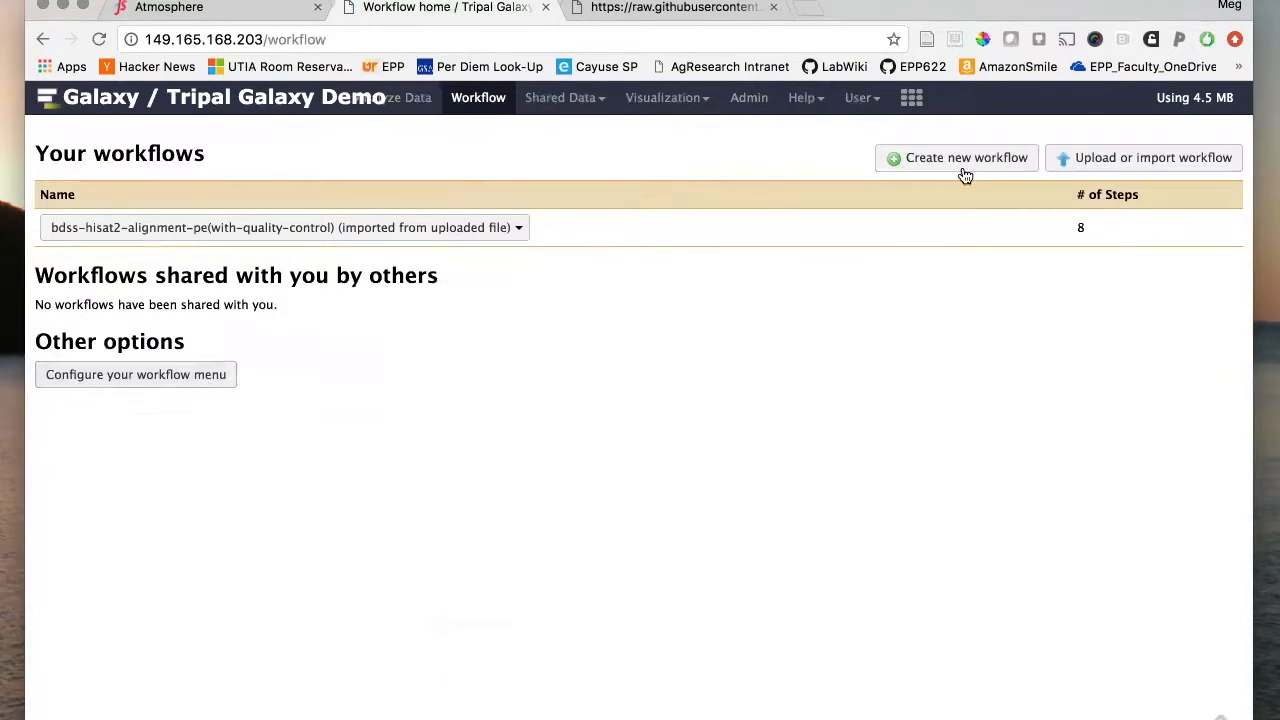
- Import the wgcna-analysis workflow by pasting its raw GitHub URL into Galaxy workflow URL
click(1109, 165)
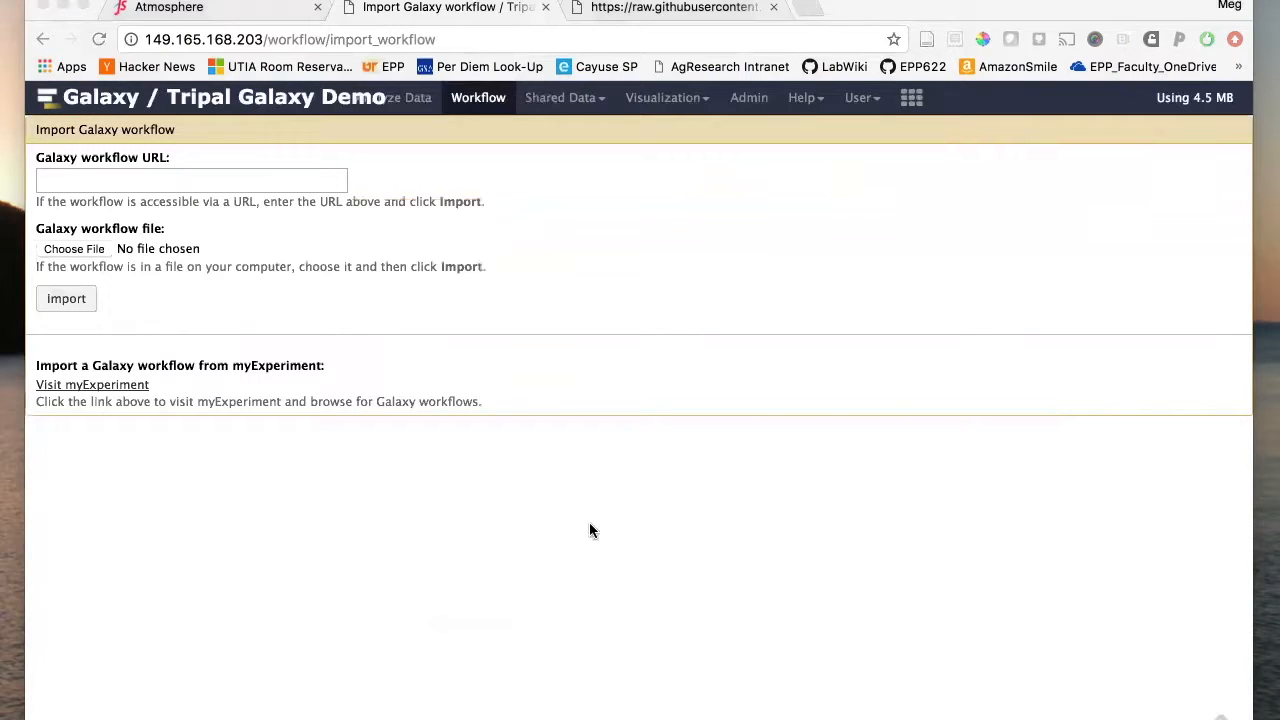
click(284, 178)
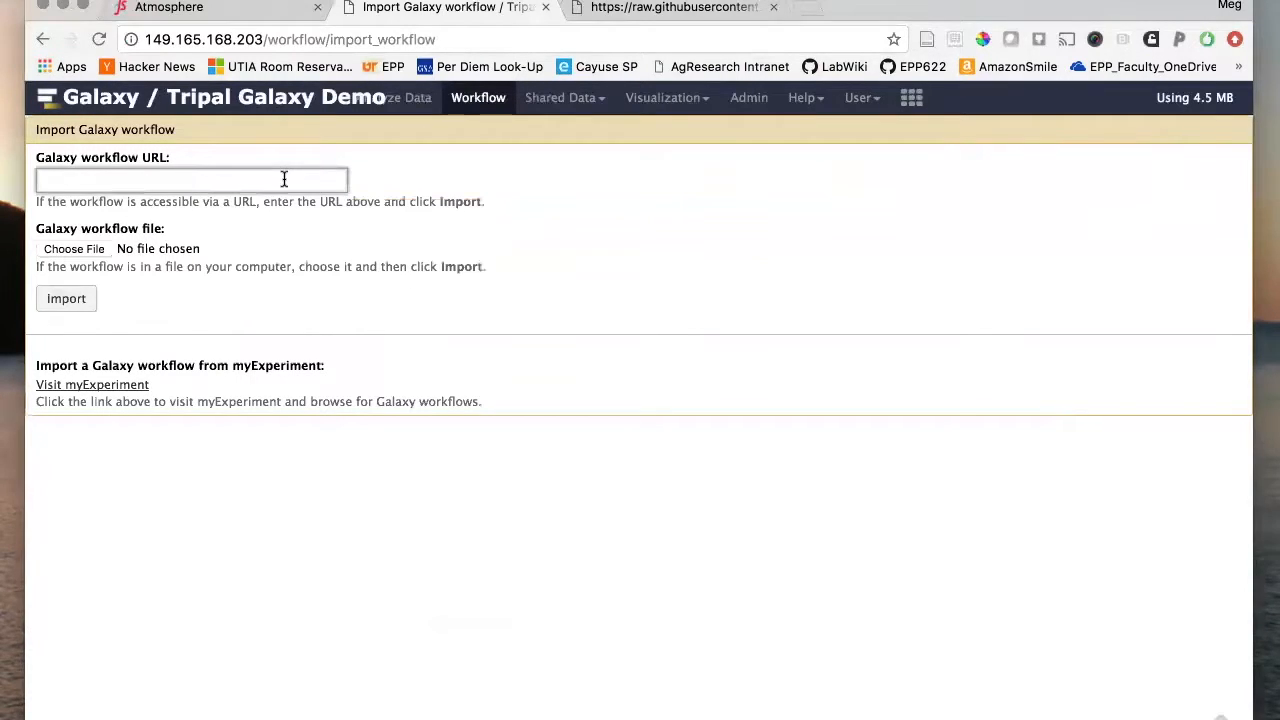
text(https://raw.githubusercontent.com/statonlab/dibbs/master/wgcna-analysis.ga)
click(66, 299)
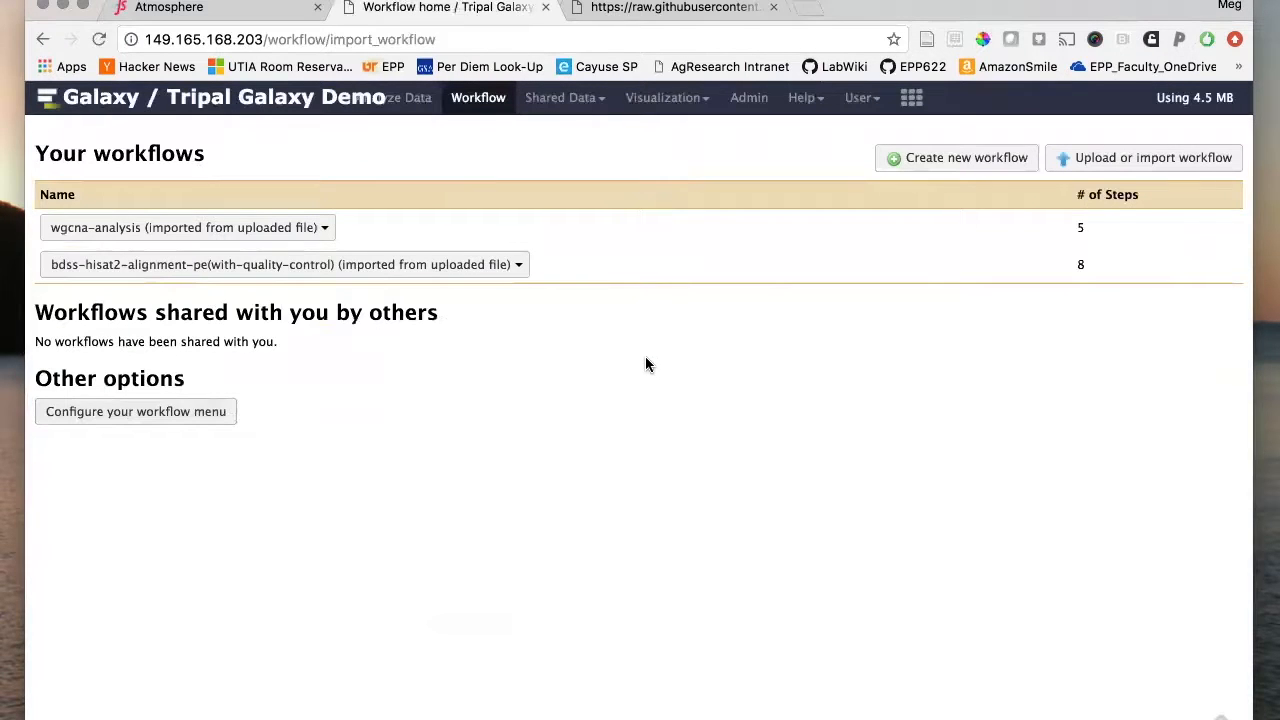
click(322, 227)
- Open the wgcna-analysis run form, check its inputs, then view and edit expression_data_FROMMING.csv's attributes
click(262, 268)
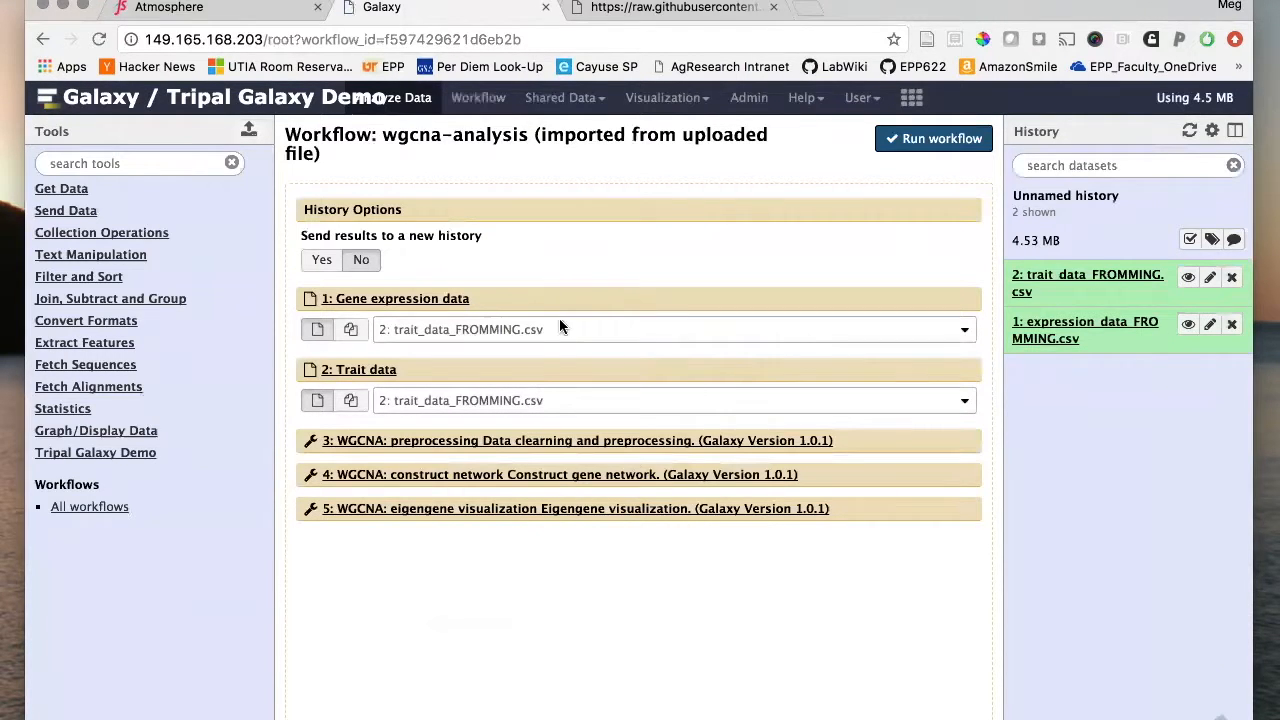
click(533, 328)
click(528, 406)
click(528, 406)
click(1188, 325)
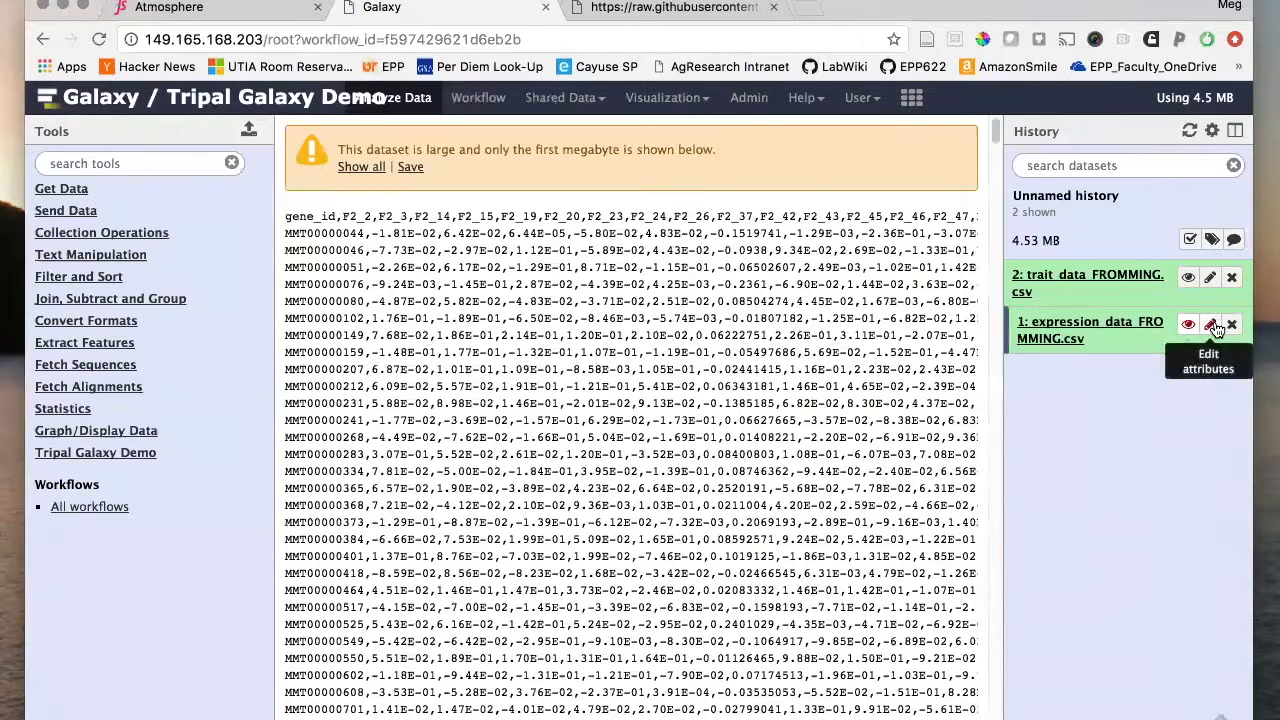
click(1212, 327)
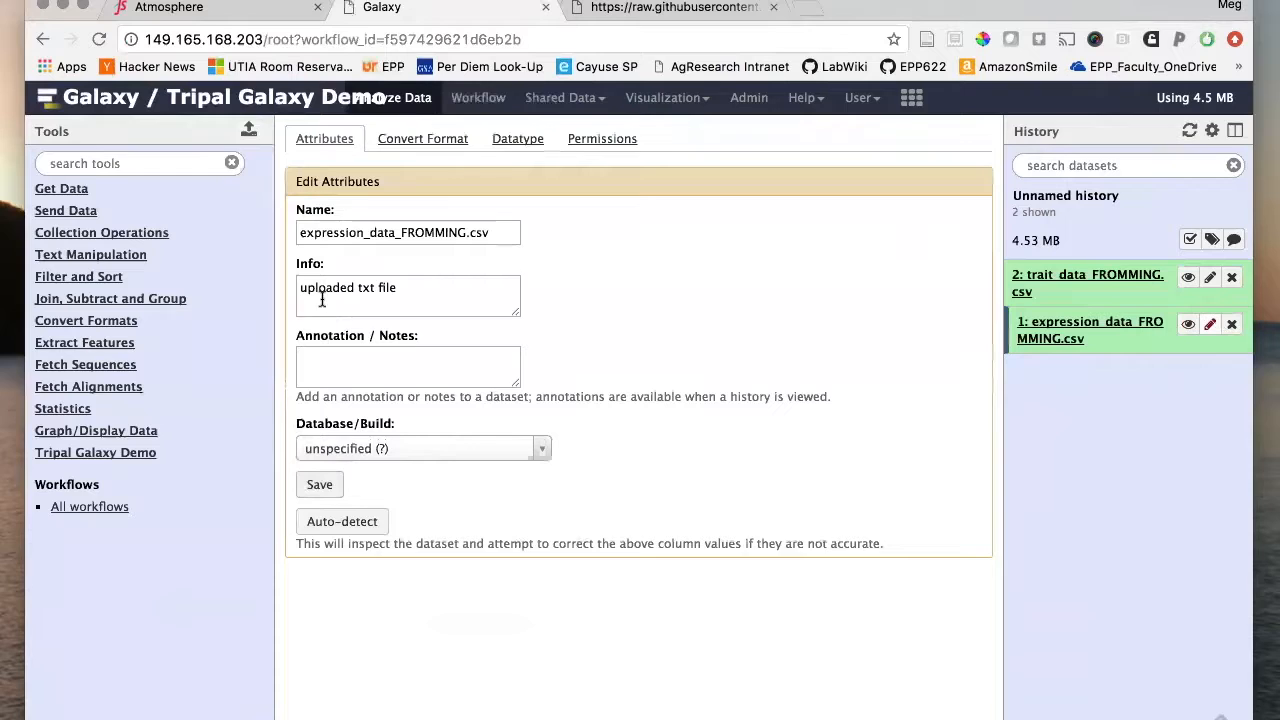
- On the Datatype tab, set expression_data_FROMMING.csv's new type to csv and save
click(451, 148)
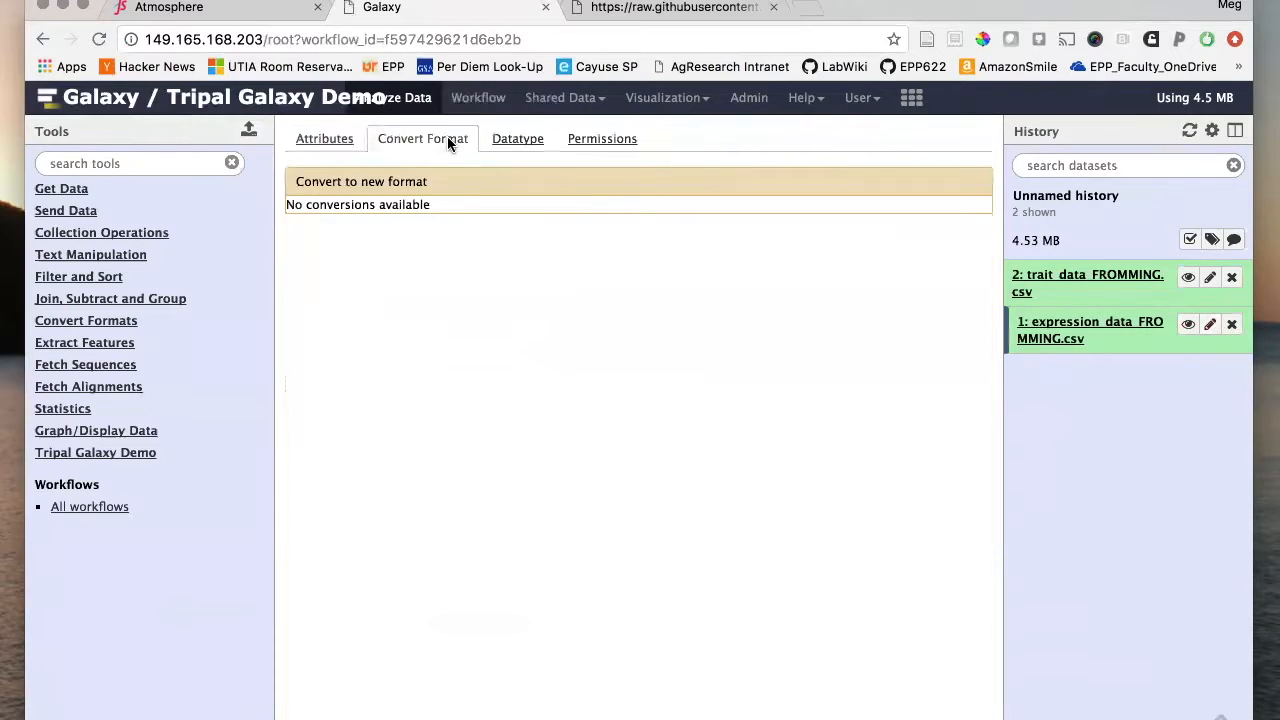
click(524, 138)
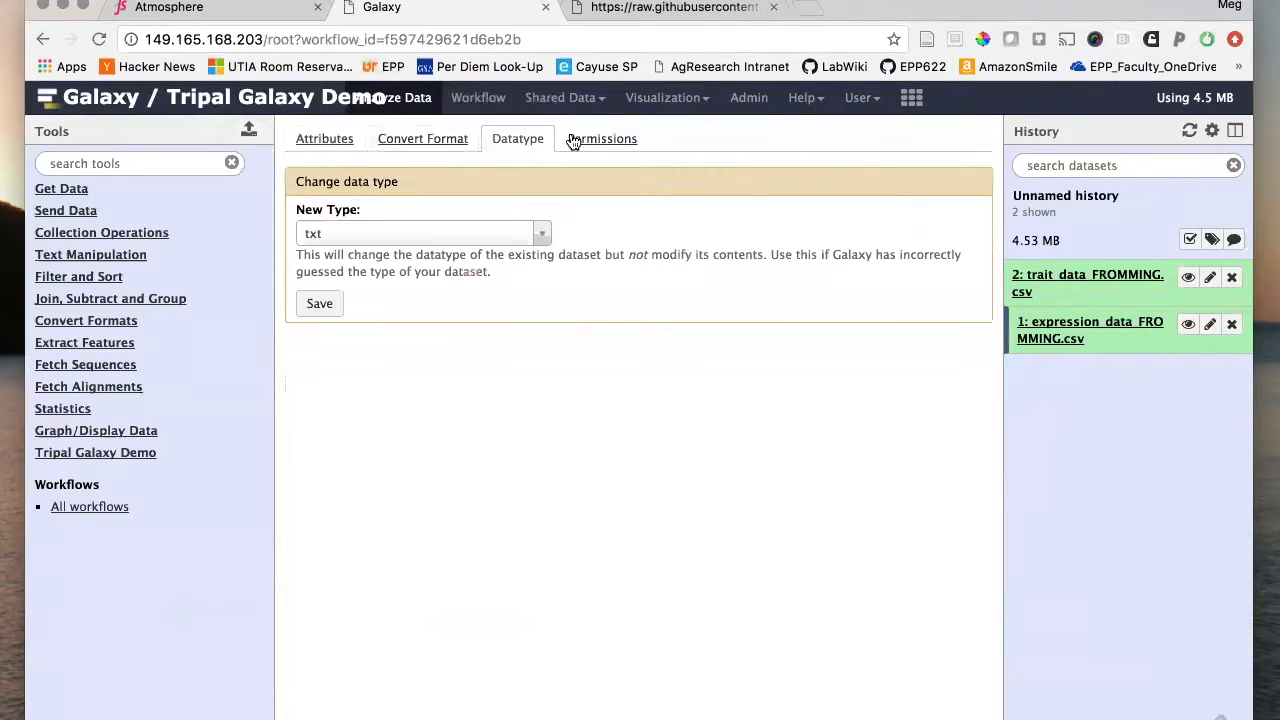
click(431, 235)
scroll(411, 433, up, 15)
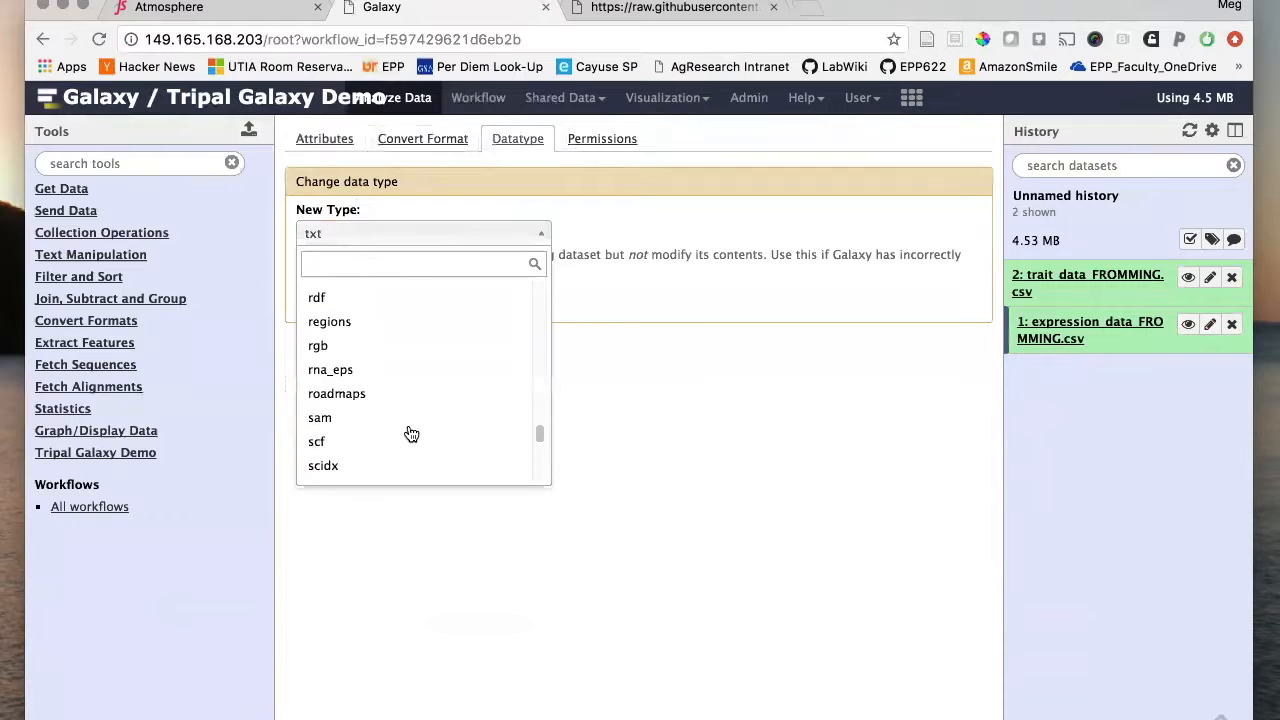
scroll(411, 433, up, 20)
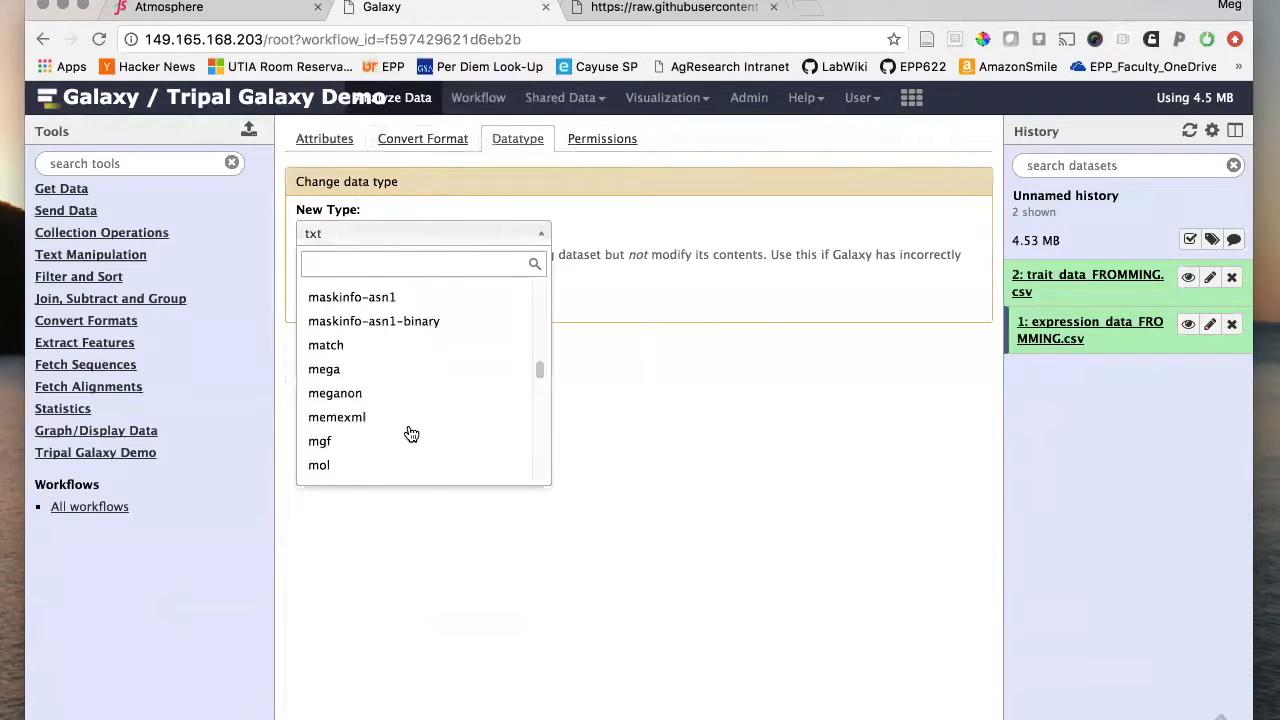
scroll(411, 433, up, 10)
scroll(411, 433, down, 10)
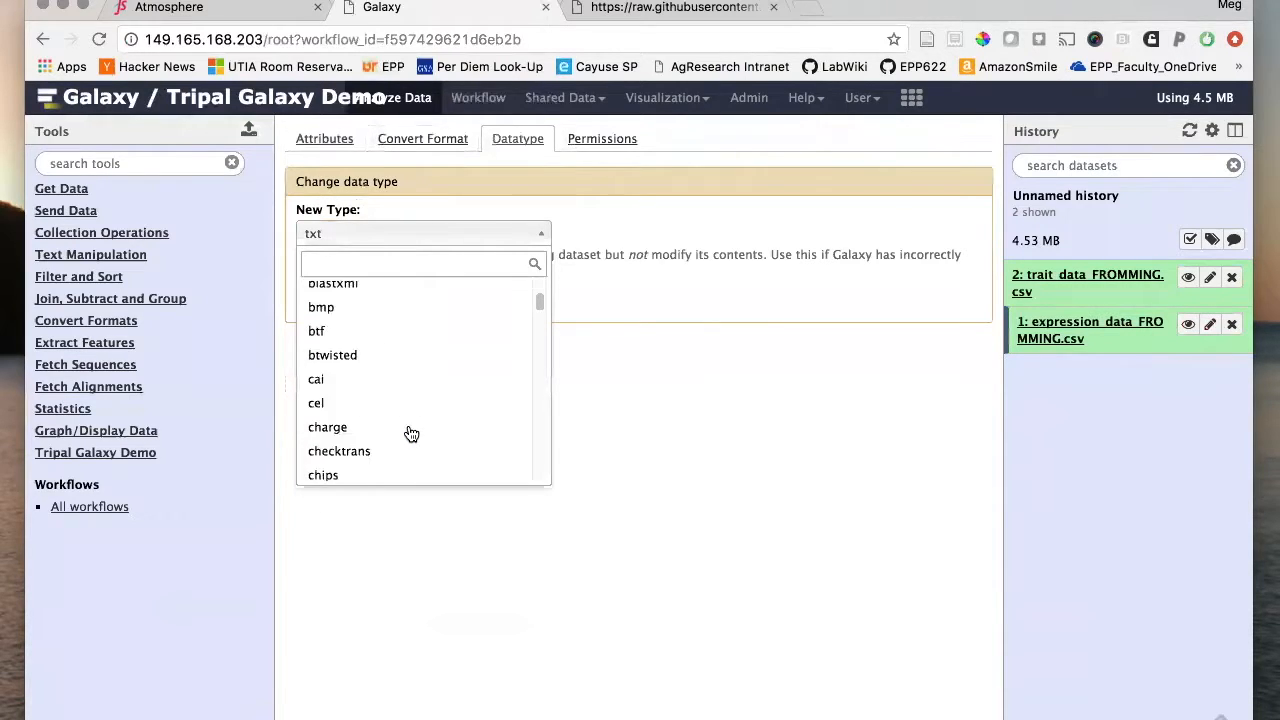
click(325, 451)
click(319, 303)
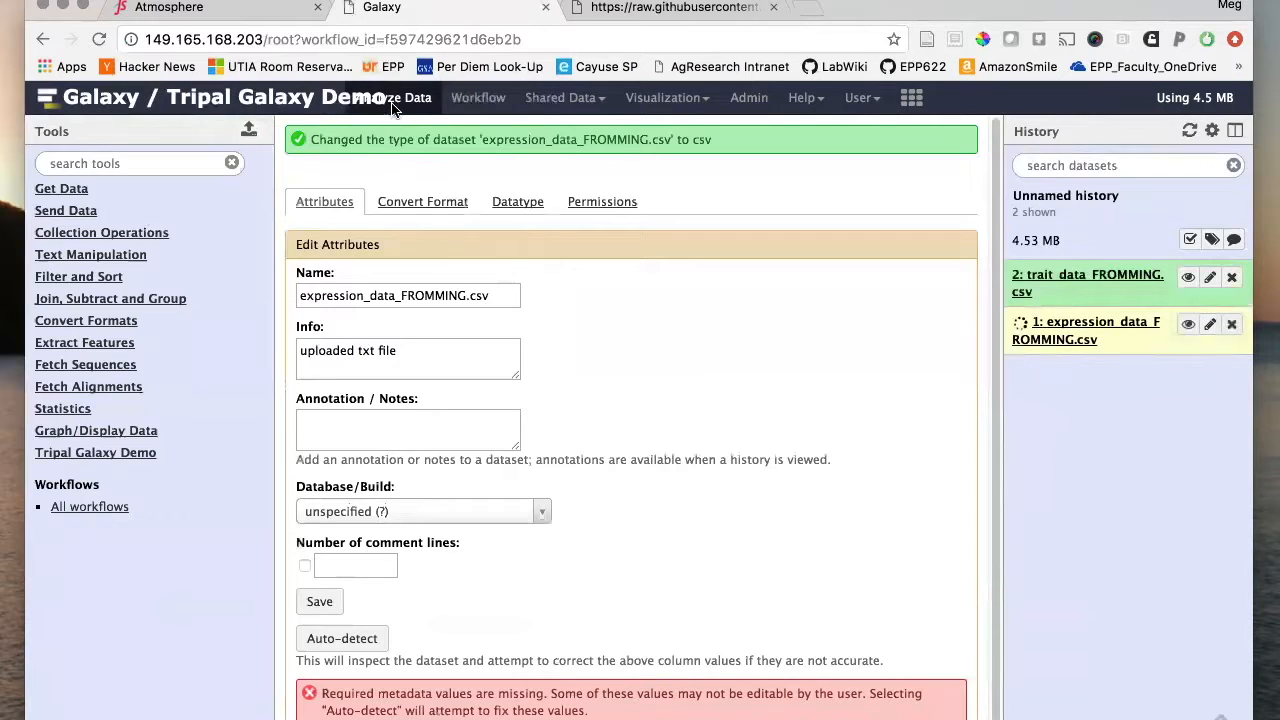
- Open the wgcna-analysis run form and set gene expression data to expression_data_FROMMING.csv
click(478, 98)
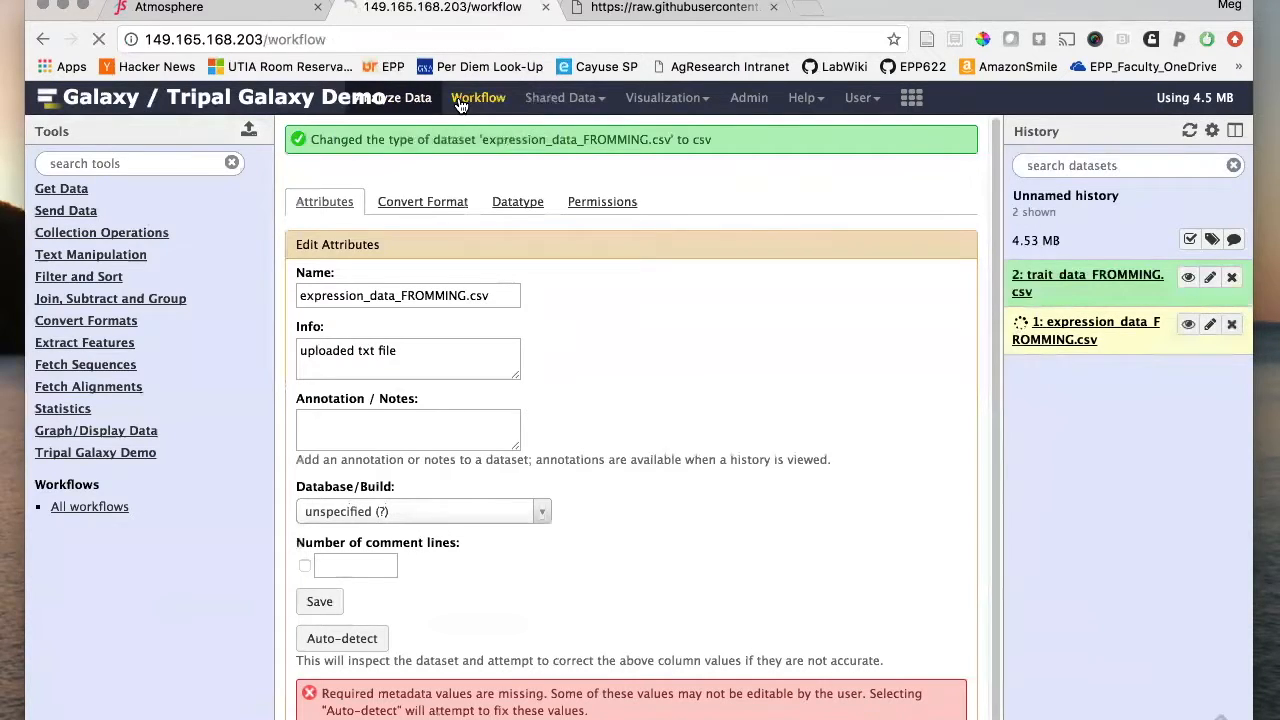
click(237, 228)
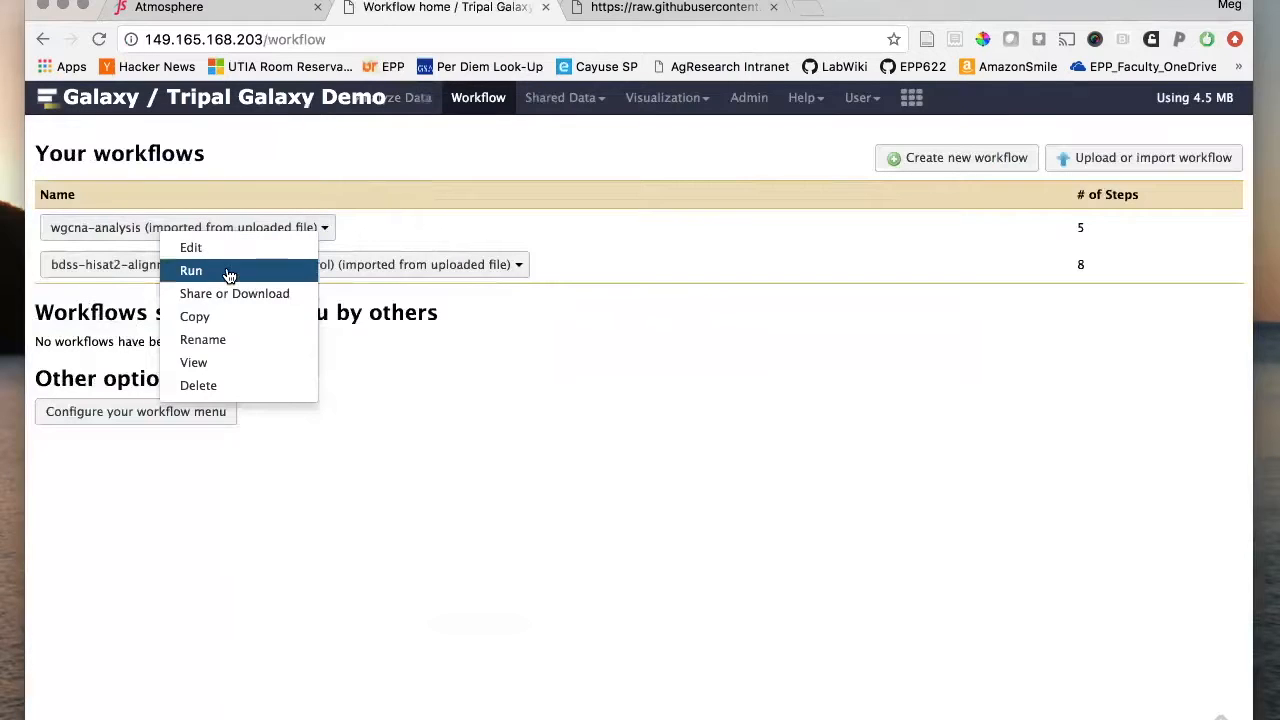
click(229, 272)
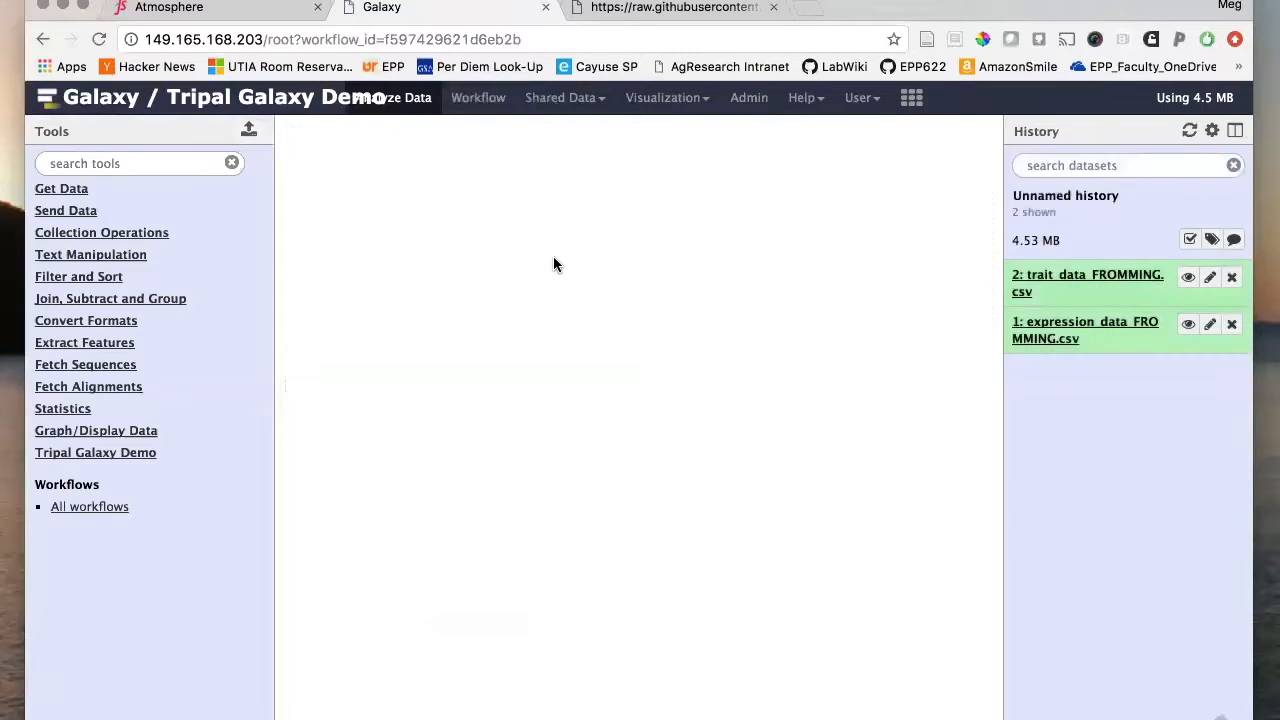
click(404, 331)
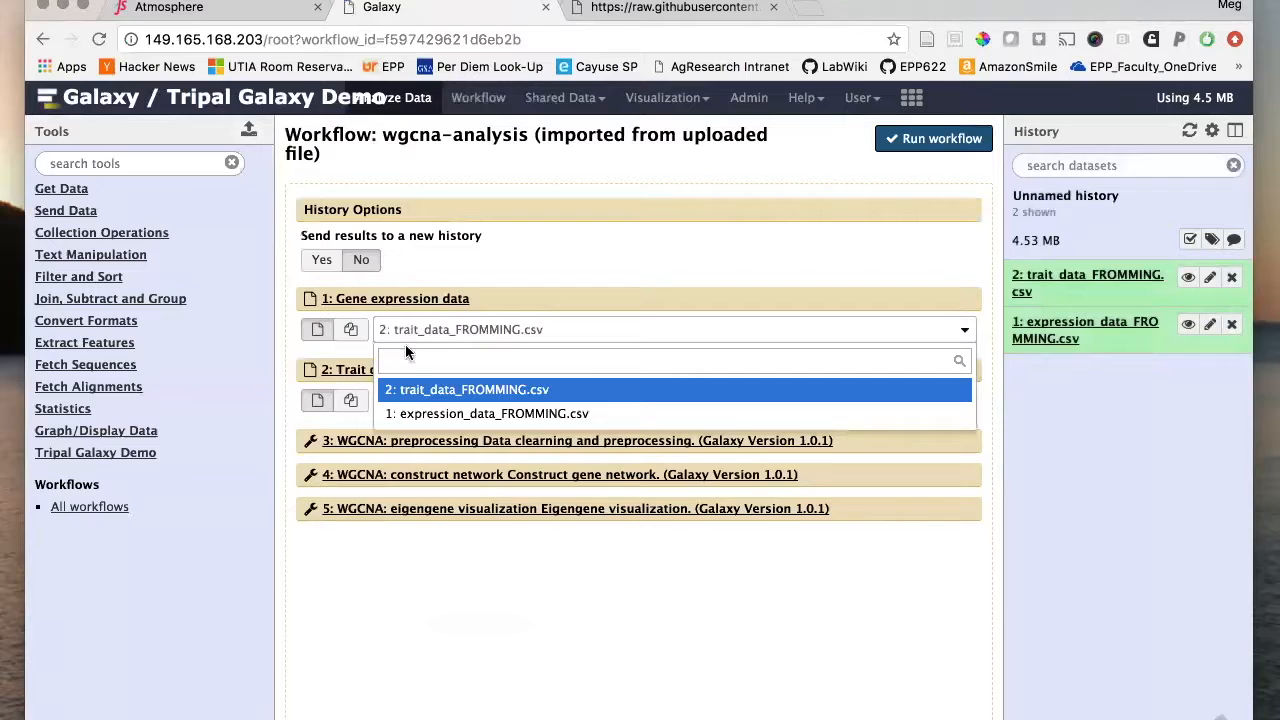
click(428, 413)
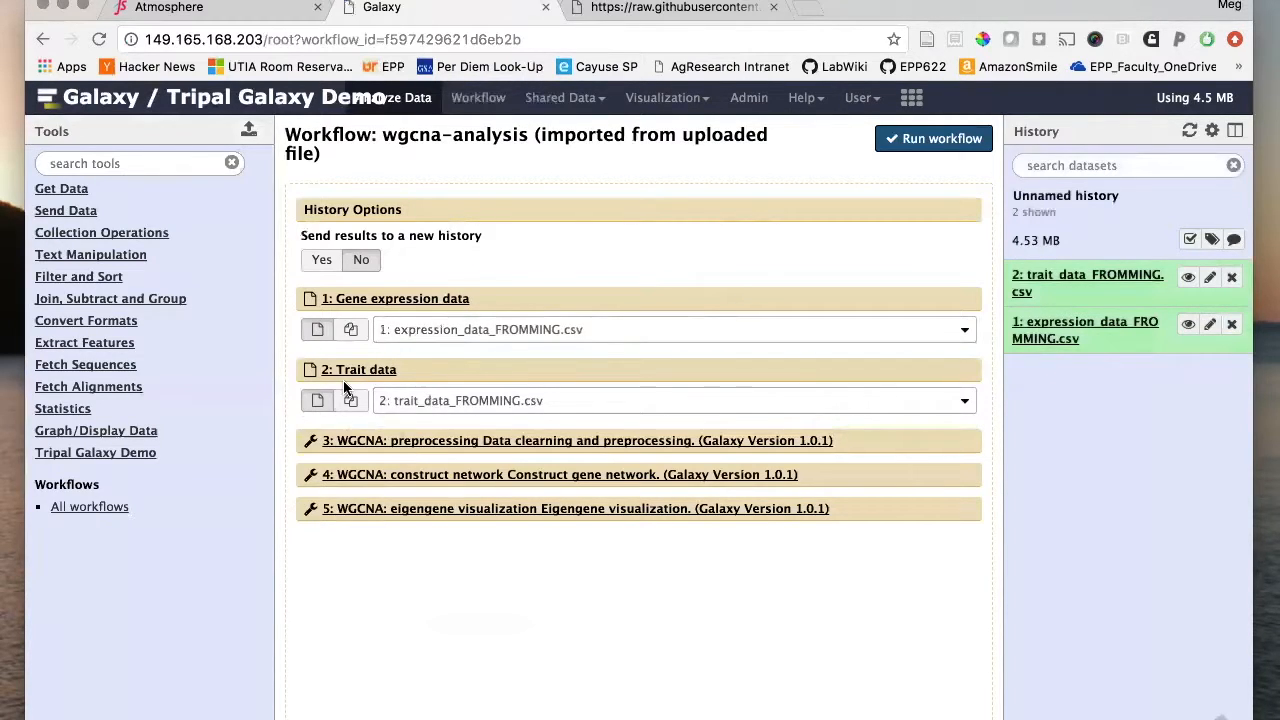
- Review the preprocessing, construct network and eigengene visualization steps, then run the workflow
click(413, 443)
click(413, 445)
click(409, 478)
click(409, 478)
click(438, 510)
click(438, 512)
click(910, 140)
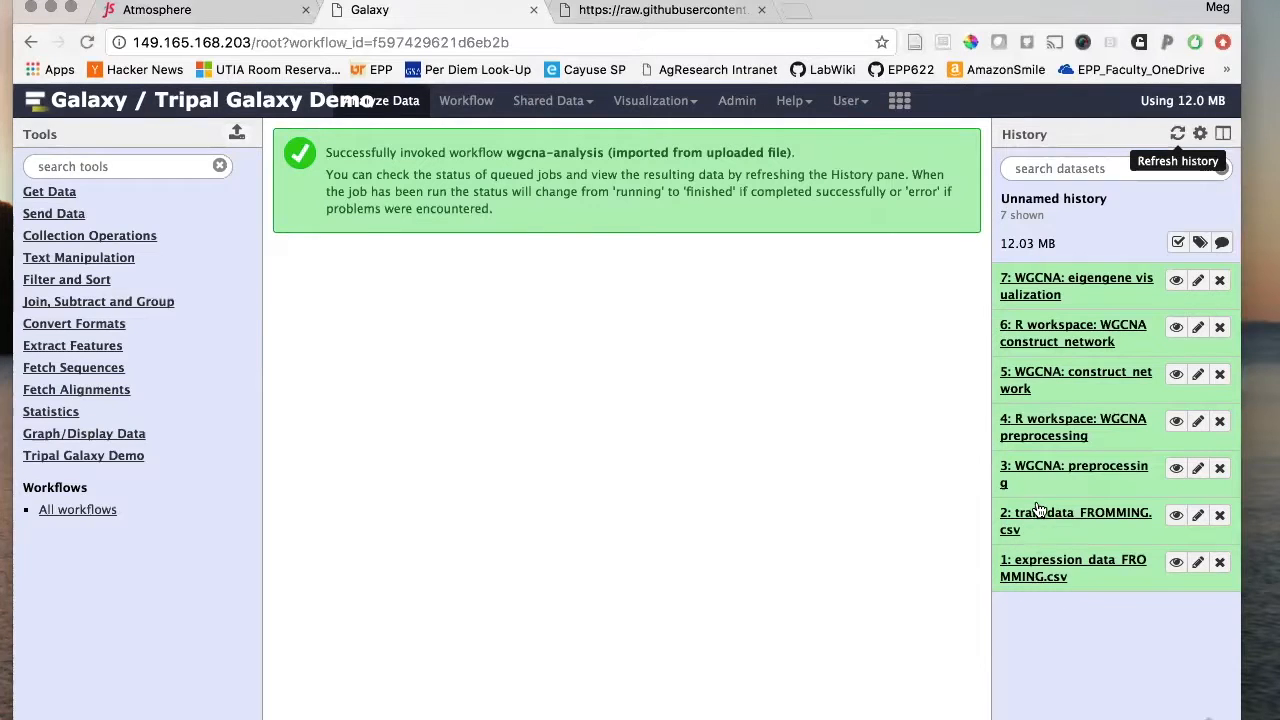
- Open the details page of history item 6, the construct_network R workspace, and scroll through its job information
click(1043, 340)
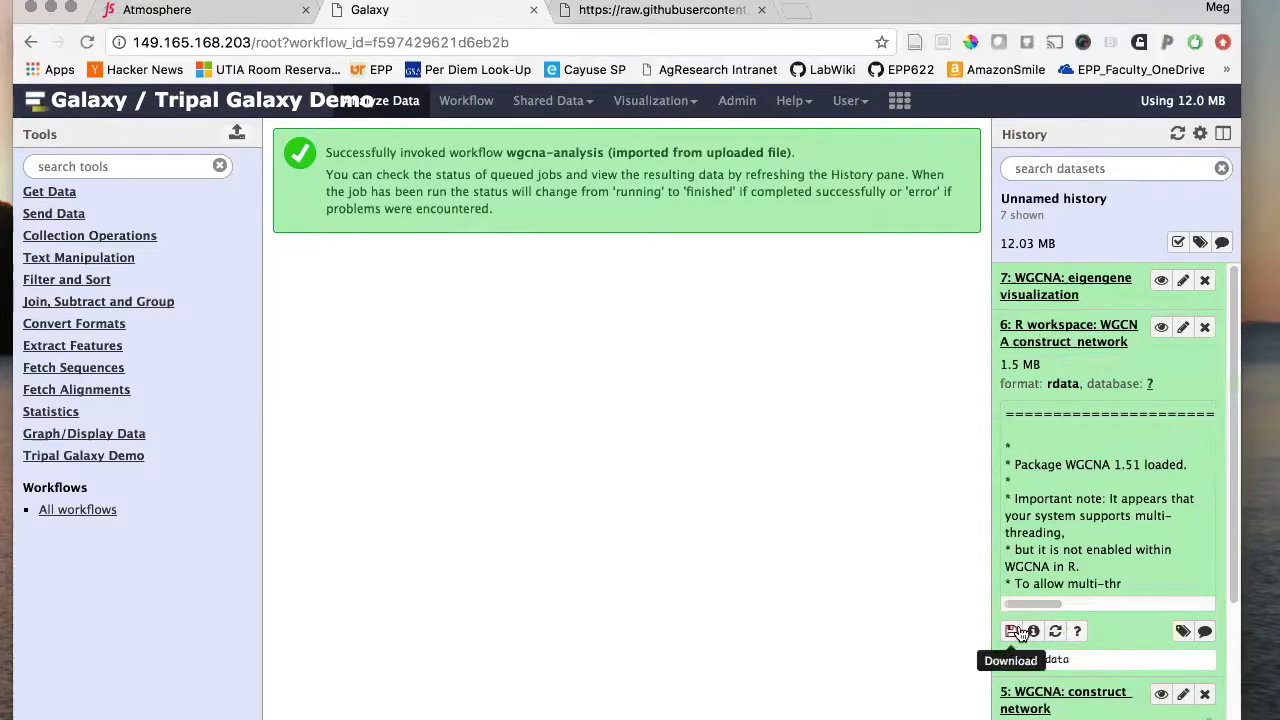
click(1033, 631)
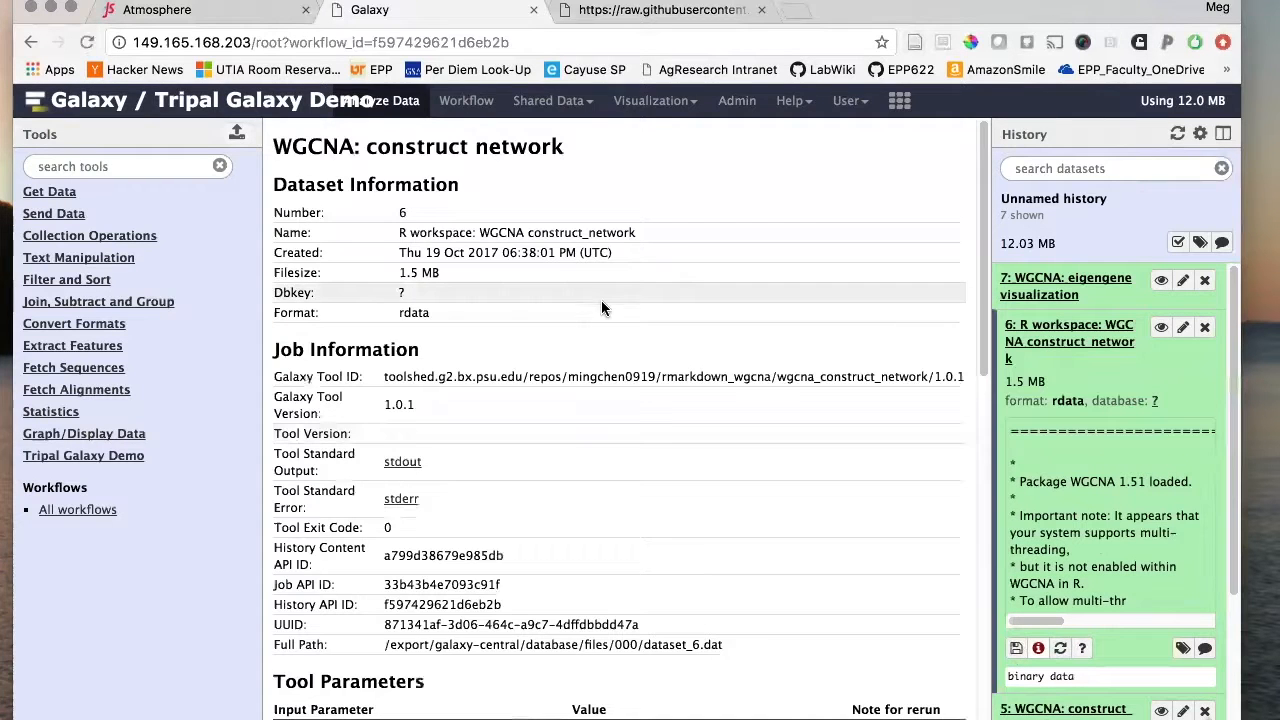
scroll(663, 500, down, 3)
scroll(664, 498, down, 8)
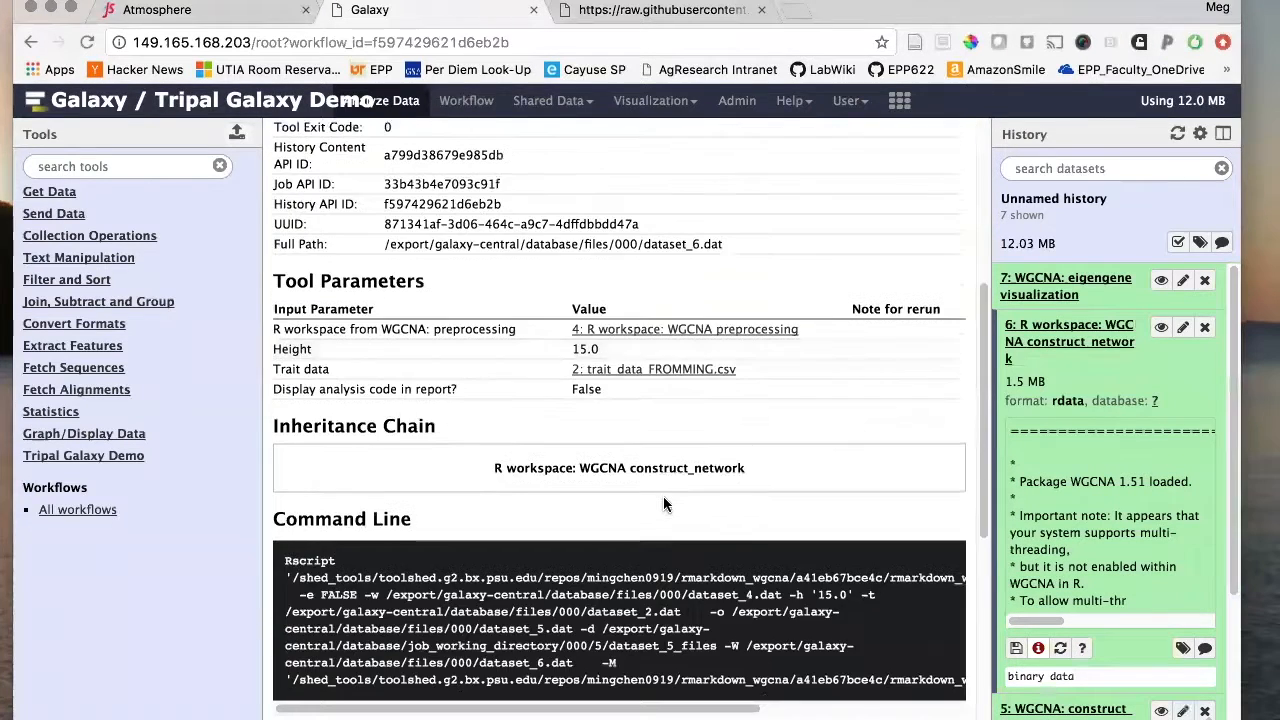
scroll(667, 474, up, 10)
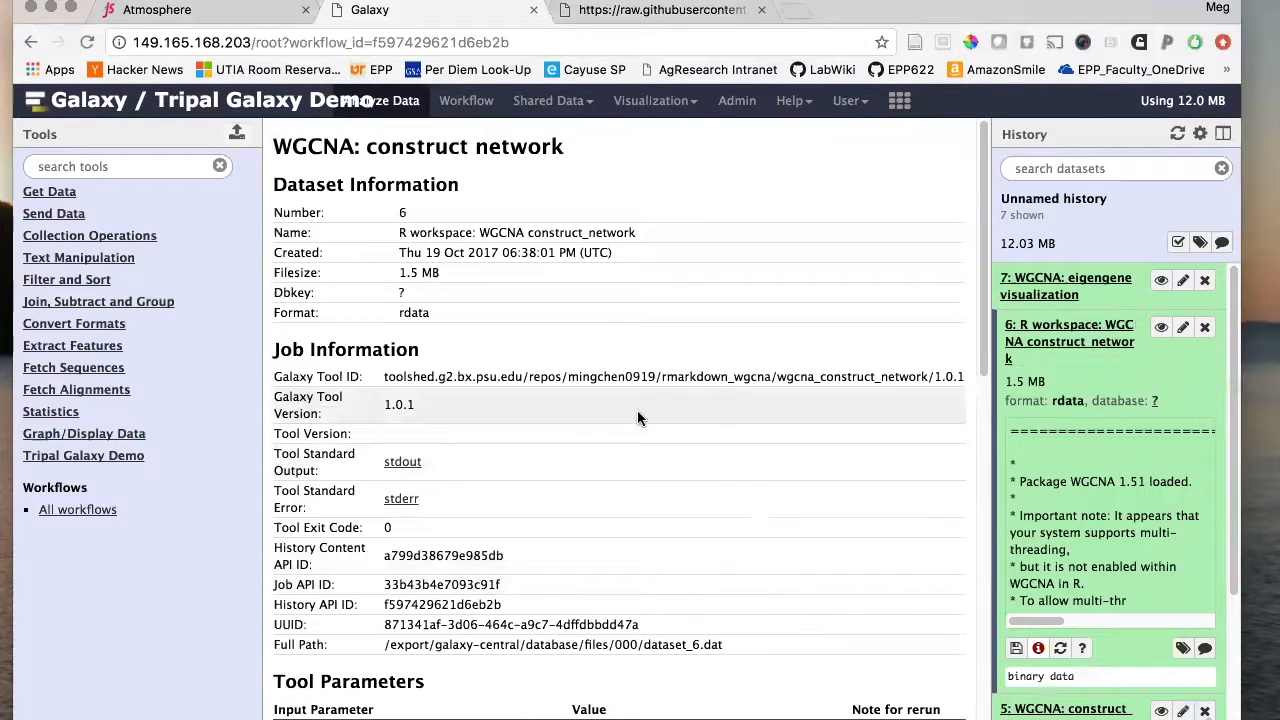
- View history item 7's eigengene visualization HTML report and scroll through its 18-module table
click(1045, 290)
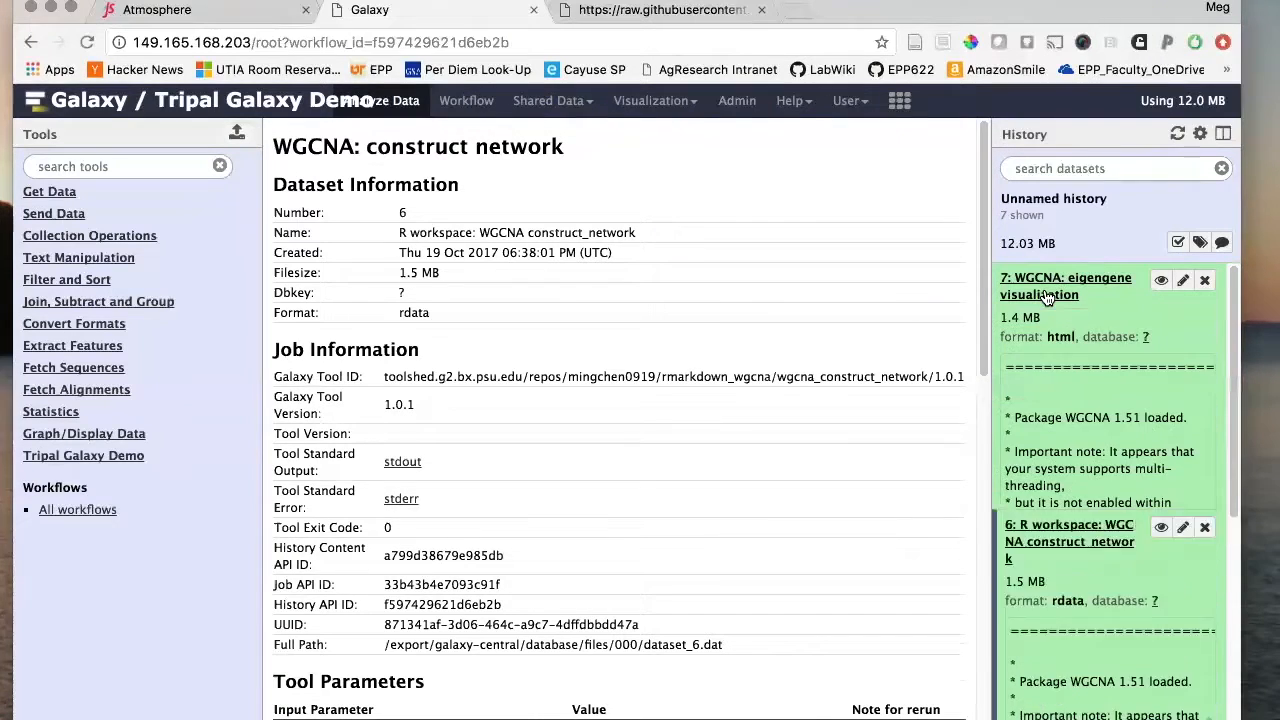
click(1160, 280)
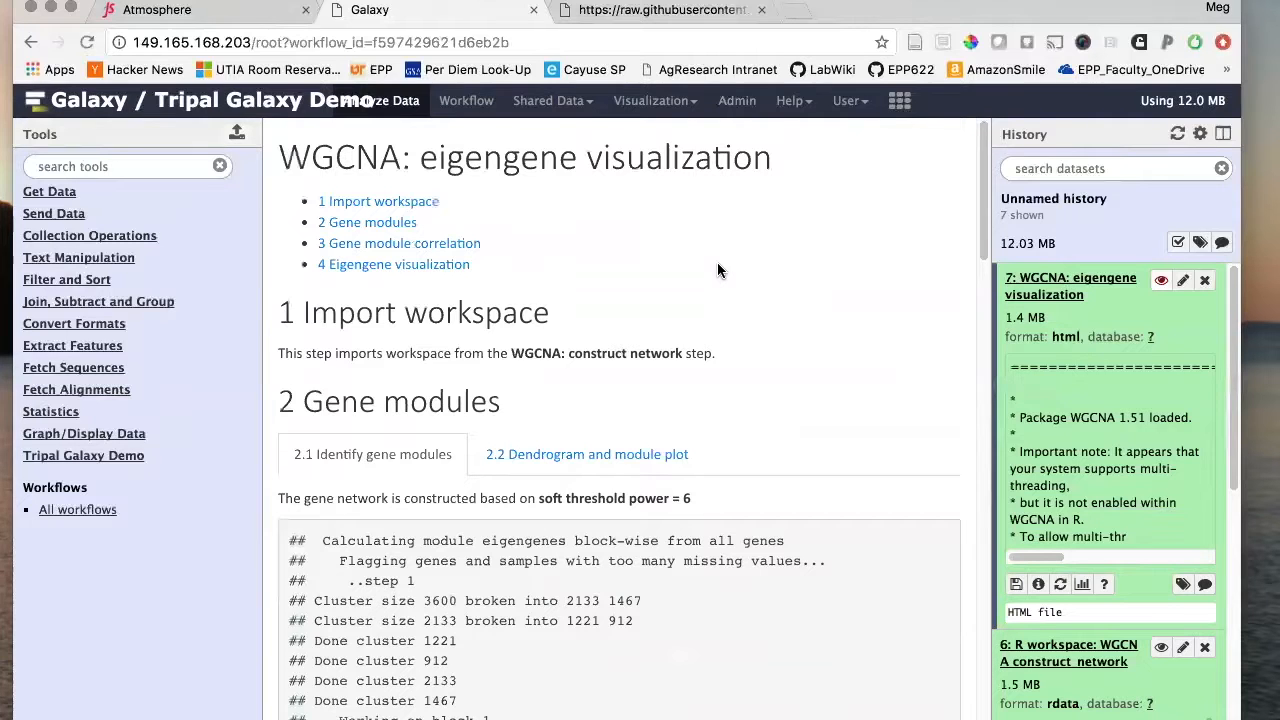
scroll(629, 347, down, 1)
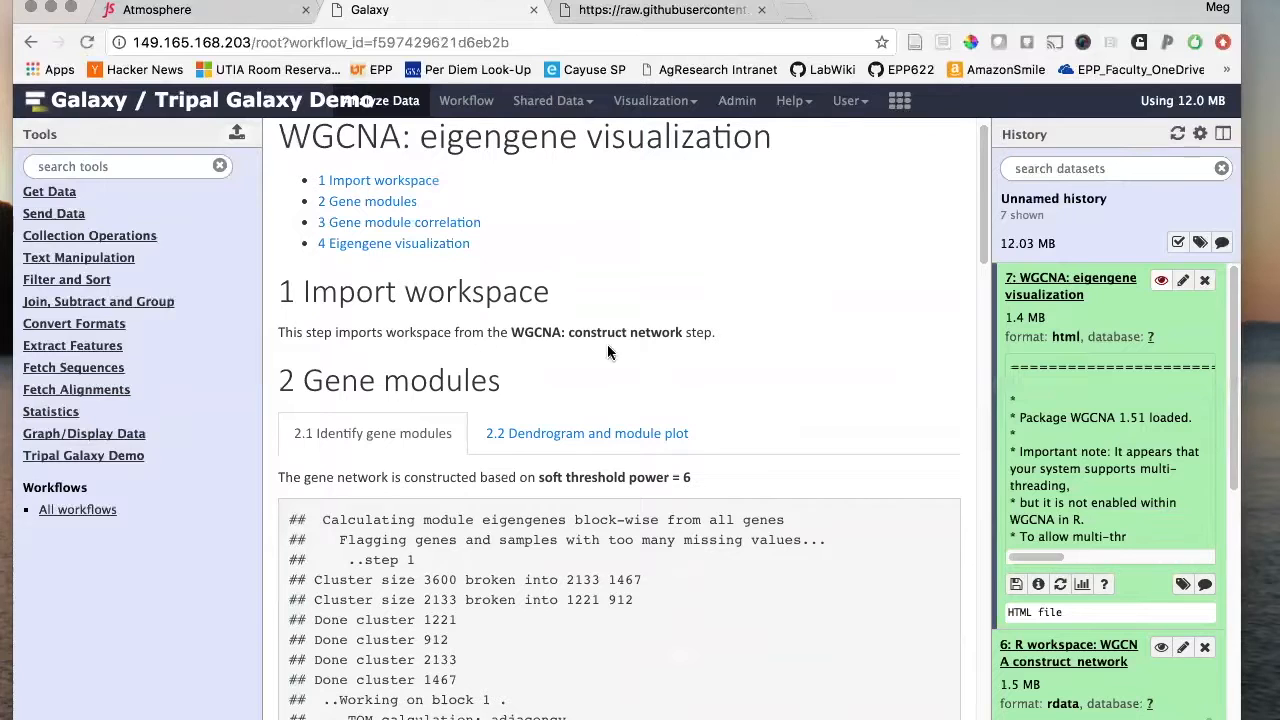
scroll(555, 402, down, 5)
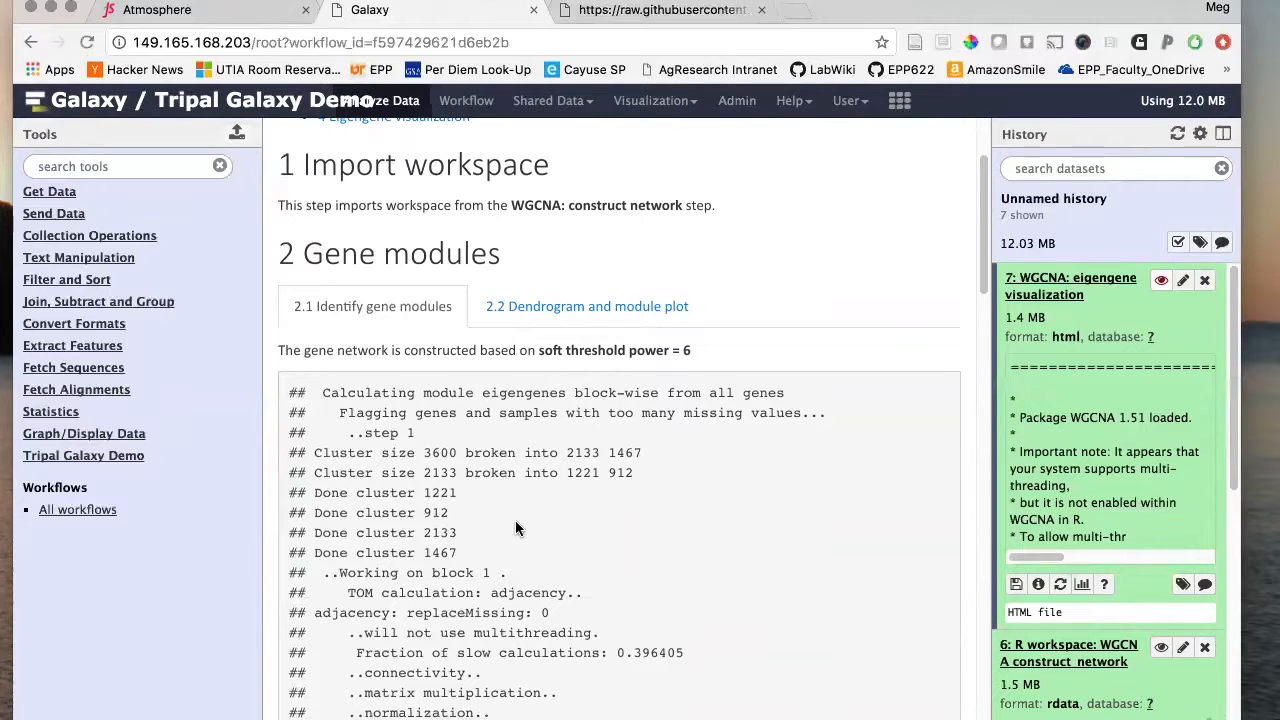
scroll(515, 528, down, 1)
scroll(513, 528, down, 8)
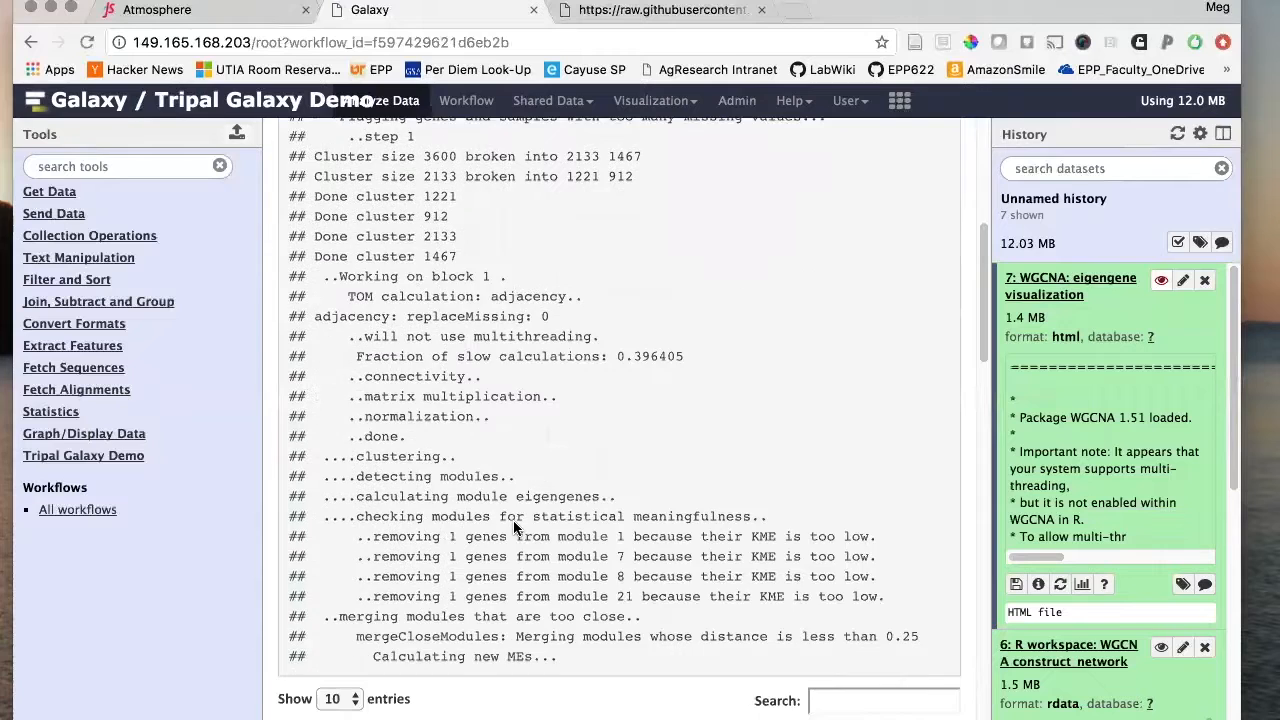
scroll(513, 528, down, 2)
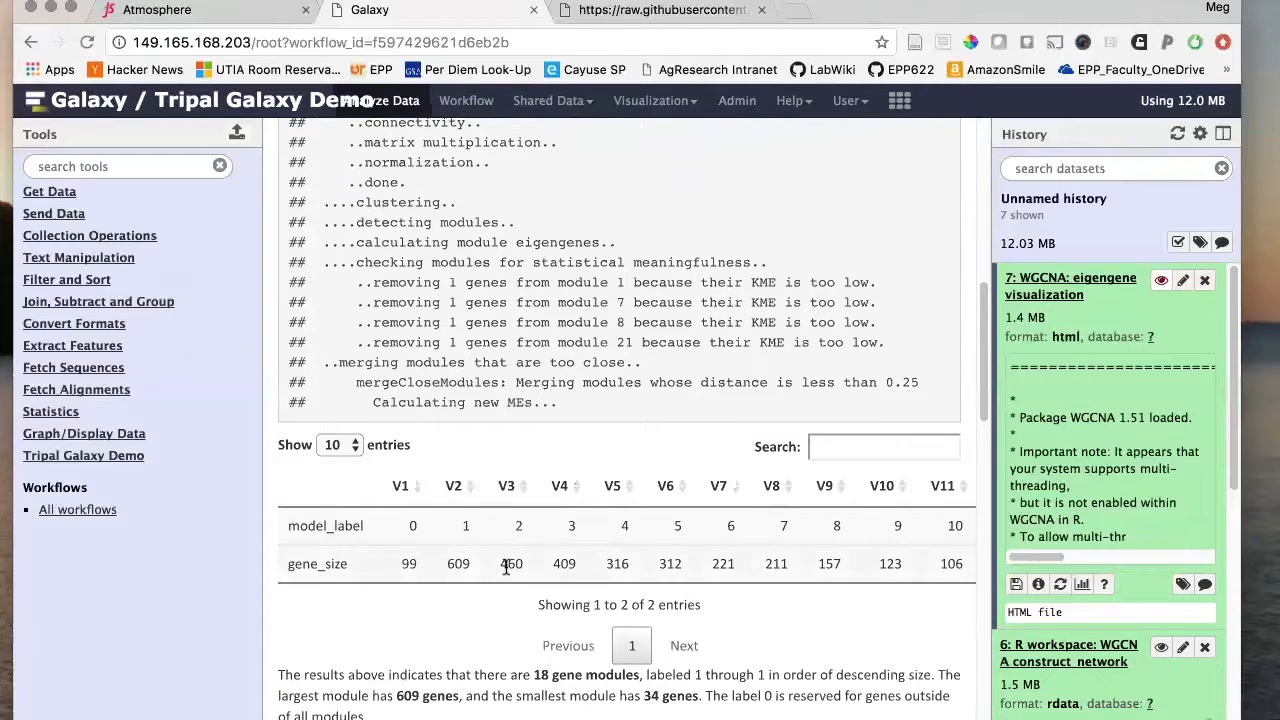
scroll(507, 568, up, 5)
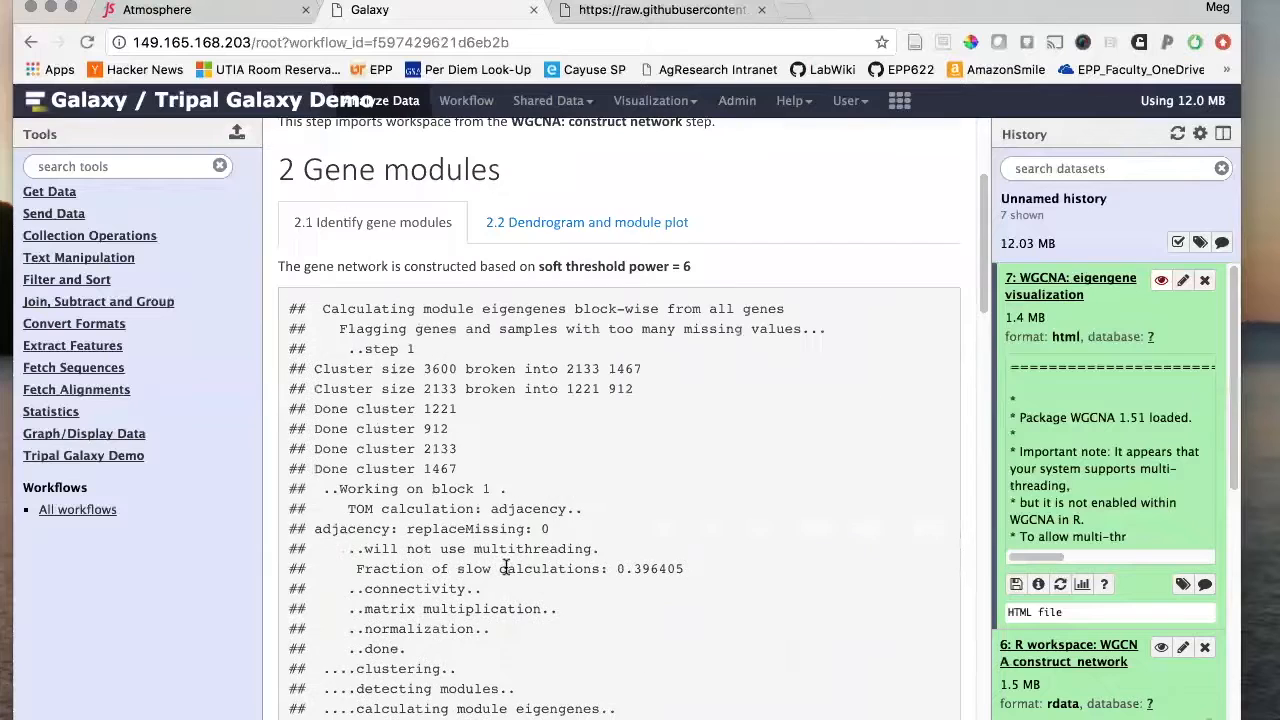
- Switch the report to '2.2 Dendrogram and module plot' and scroll through the heatmap and eigengene dendrogram
click(548, 228)
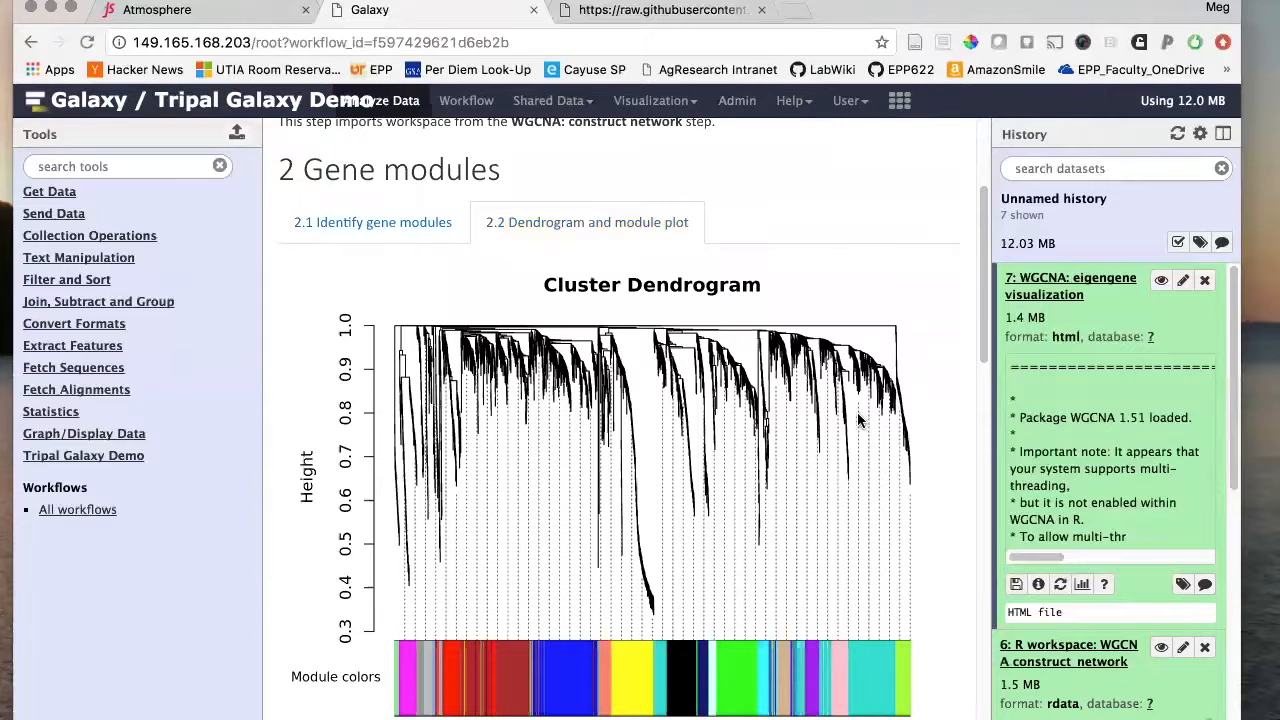
scroll(948, 618, down, 10)
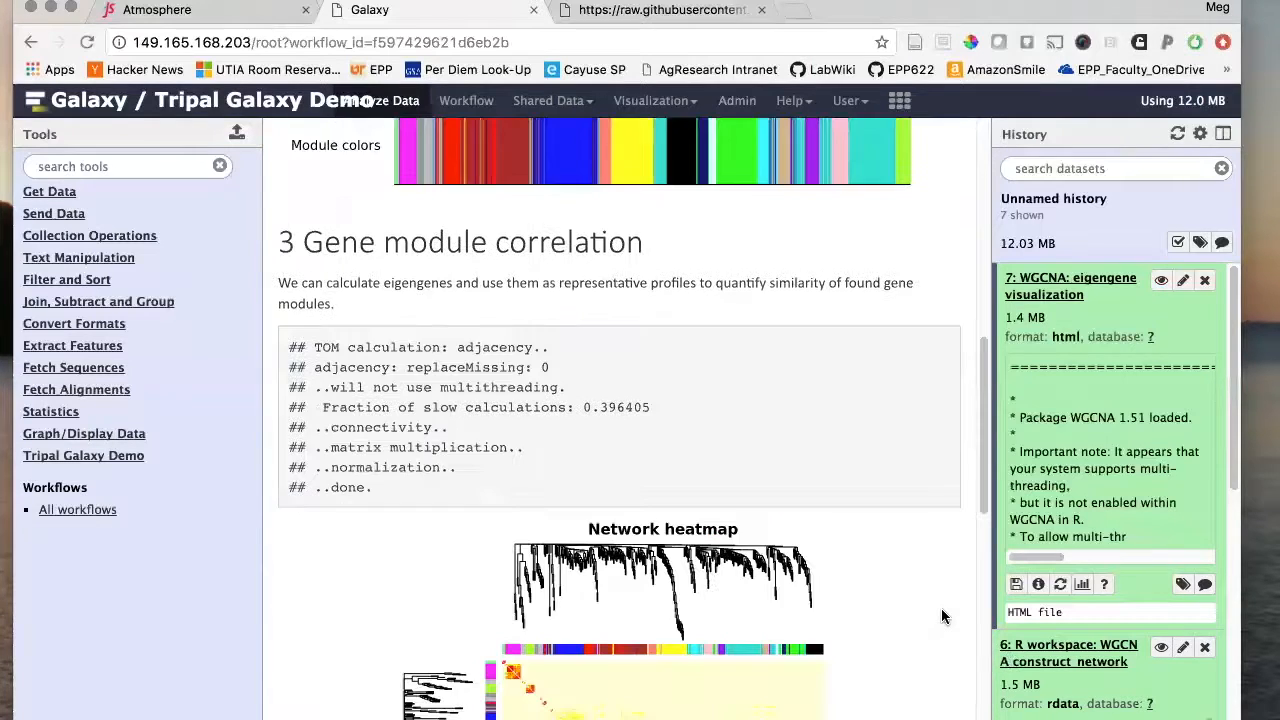
scroll(941, 617, down, 3)
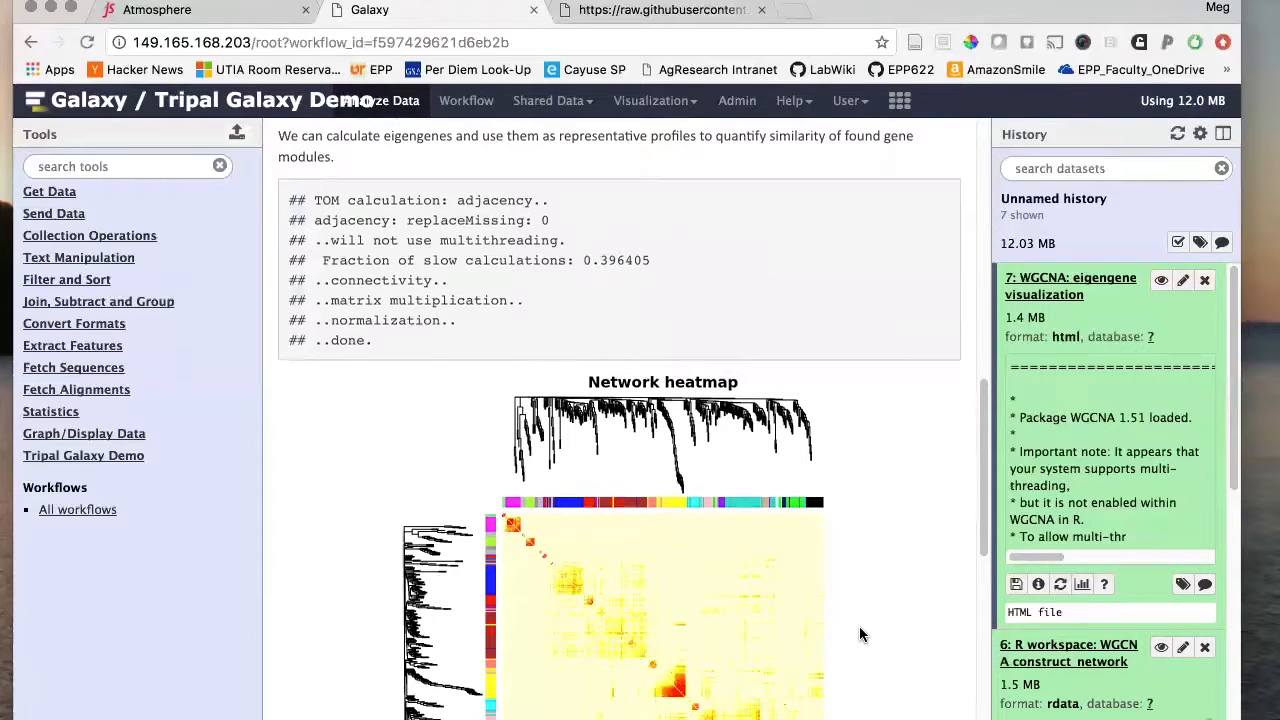
scroll(859, 634, down, 1)
scroll(859, 634, up, 1)
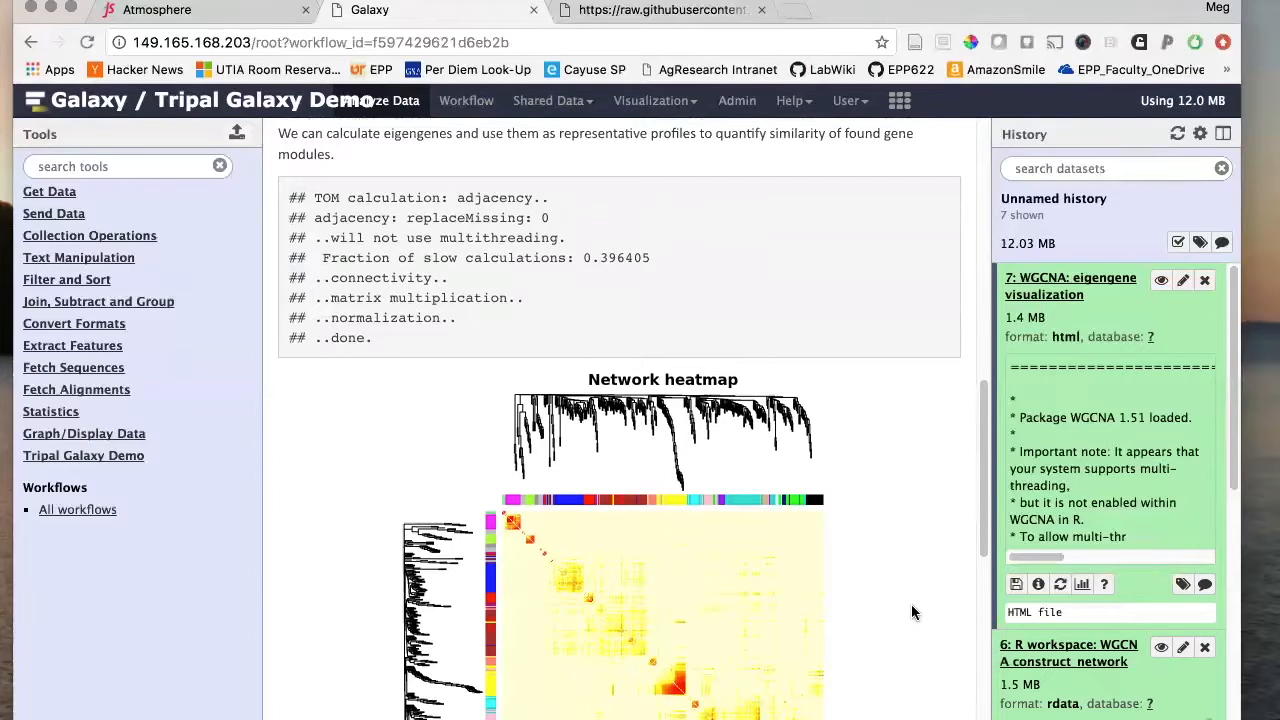
scroll(912, 605, down, 10)
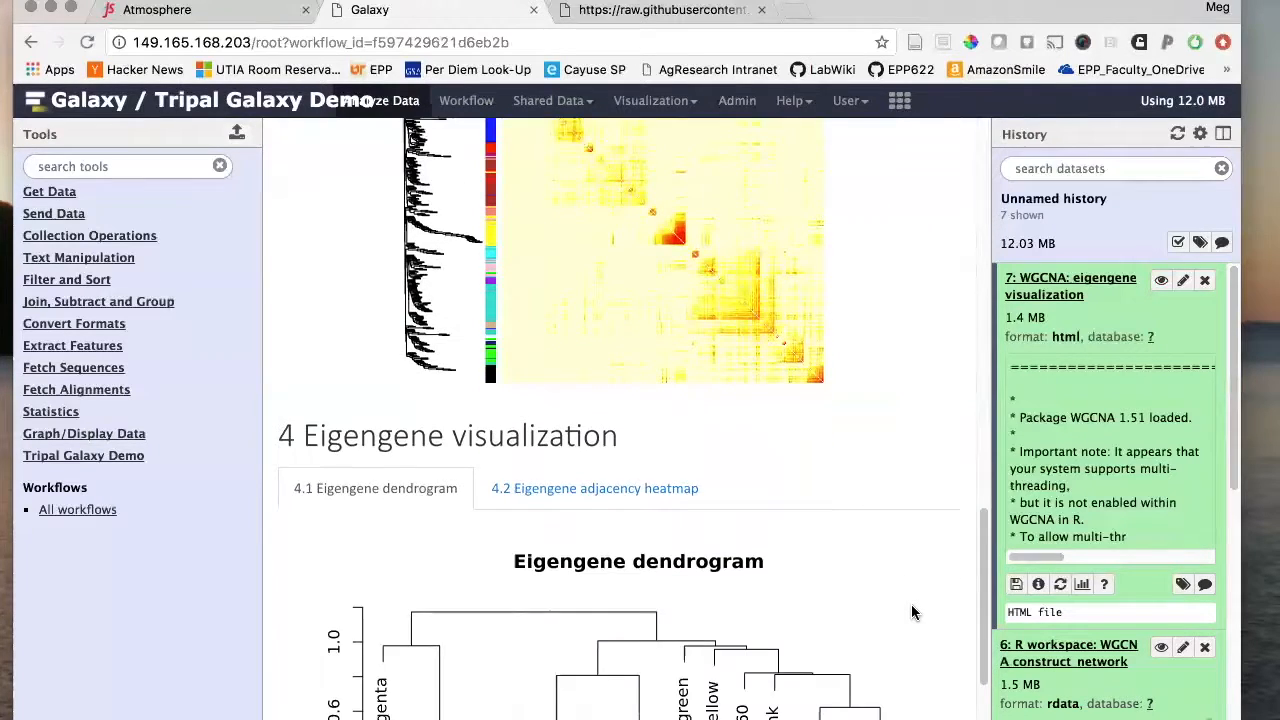
scroll(911, 608, down, 4)
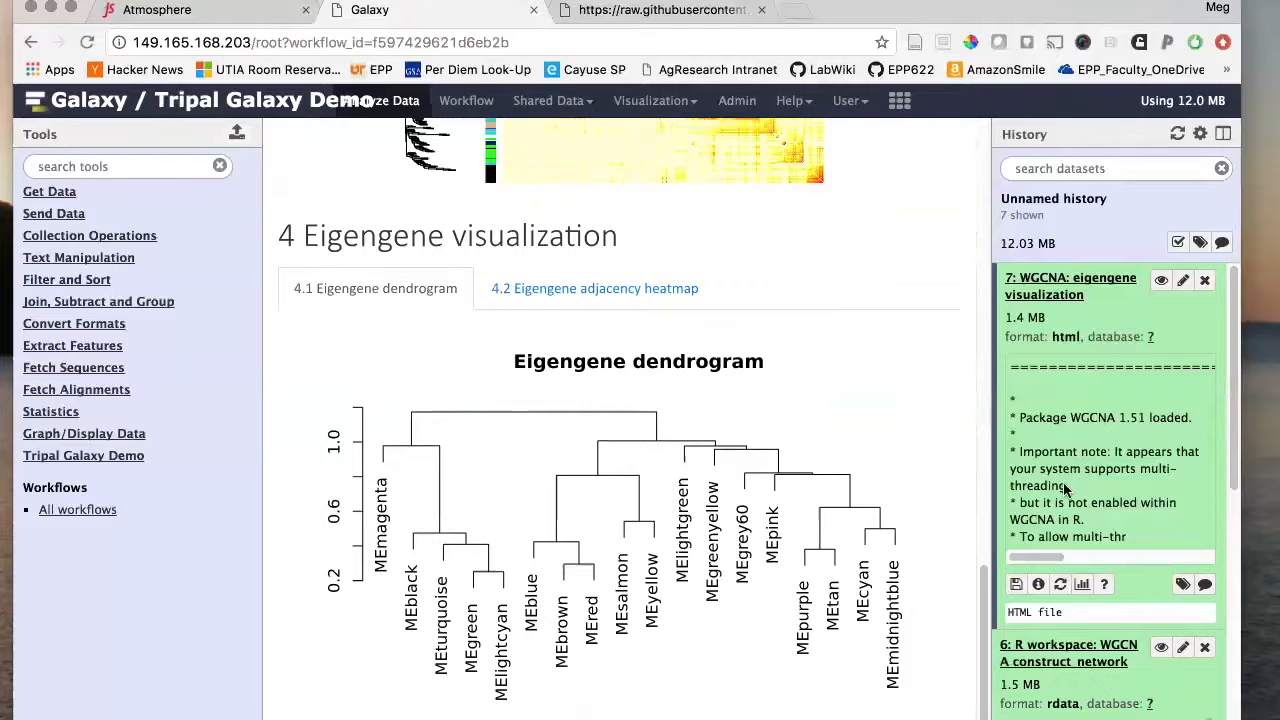
scroll(853, 420, up, 2)
scroll(853, 424, up, 2)
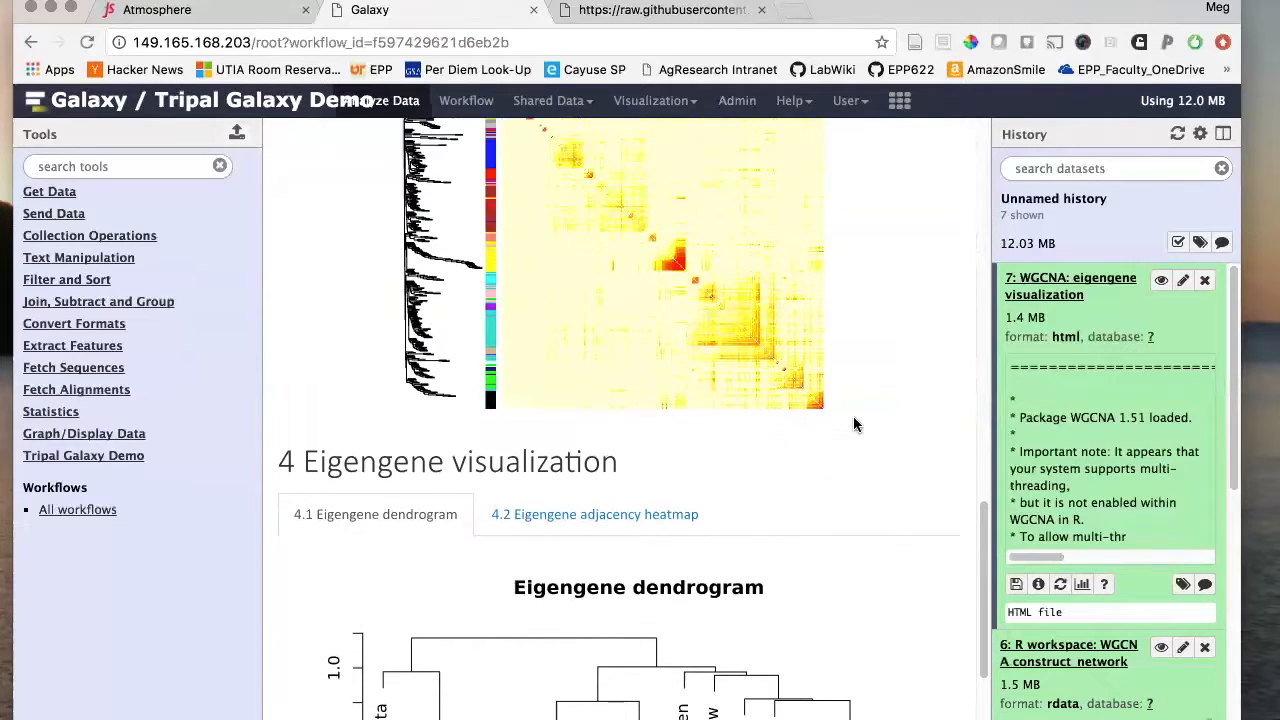